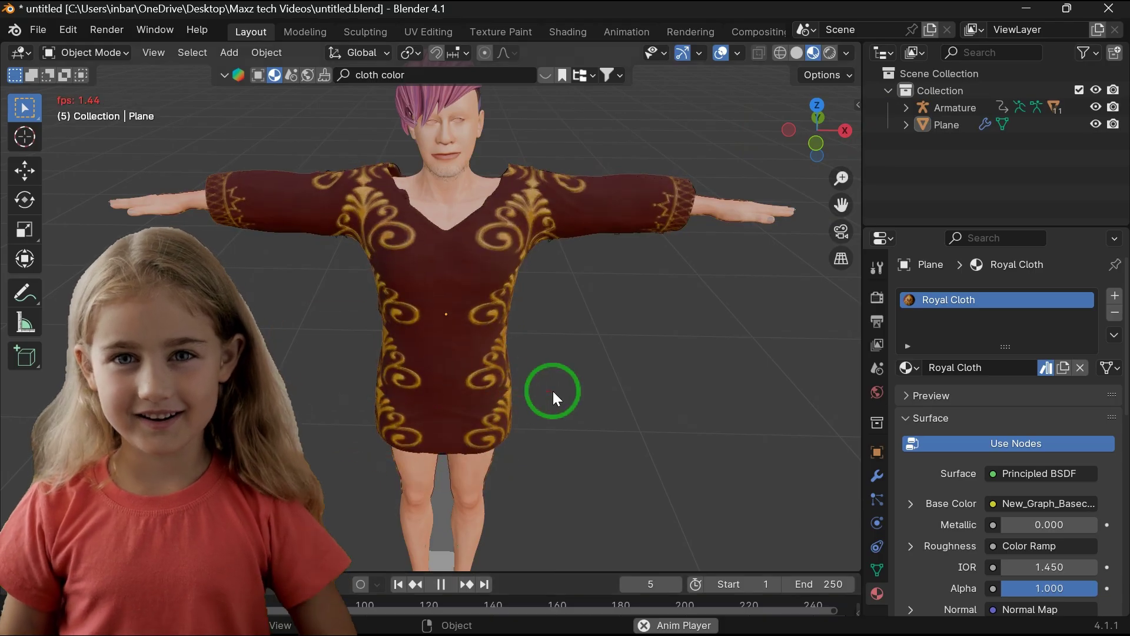
Stop the Royal Cloth shirt preview playback and orbit the view around the character.
key("space")
left_click_drag(824, 144, 546, 75)
scroll(627, 363, "up", 4)
scroll(627, 363, "down", 6)
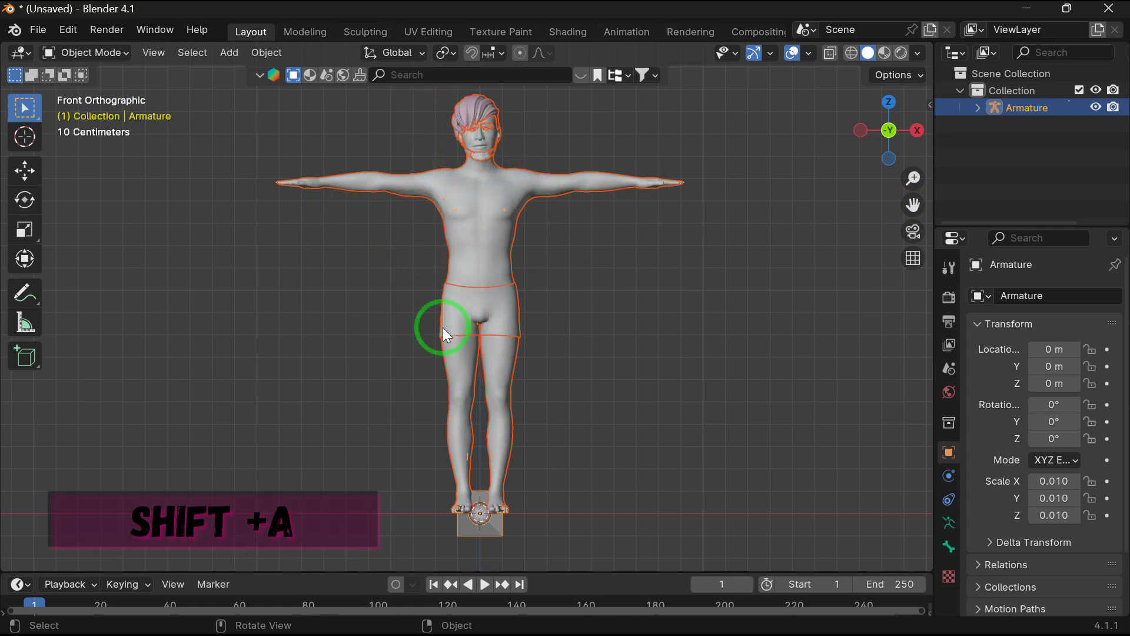
Add a plane, rotate it 90° on X to stand upright, and raise it.
left_click(294, 292)
key("shift+a")
mouse_move(295, 292)
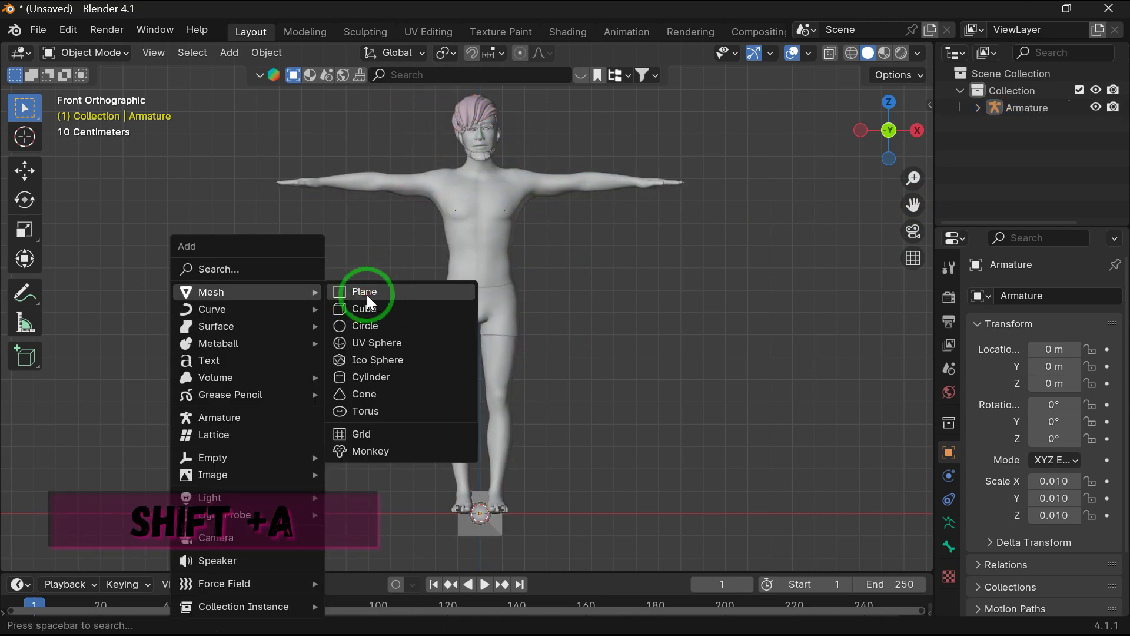
left_click(365, 292)
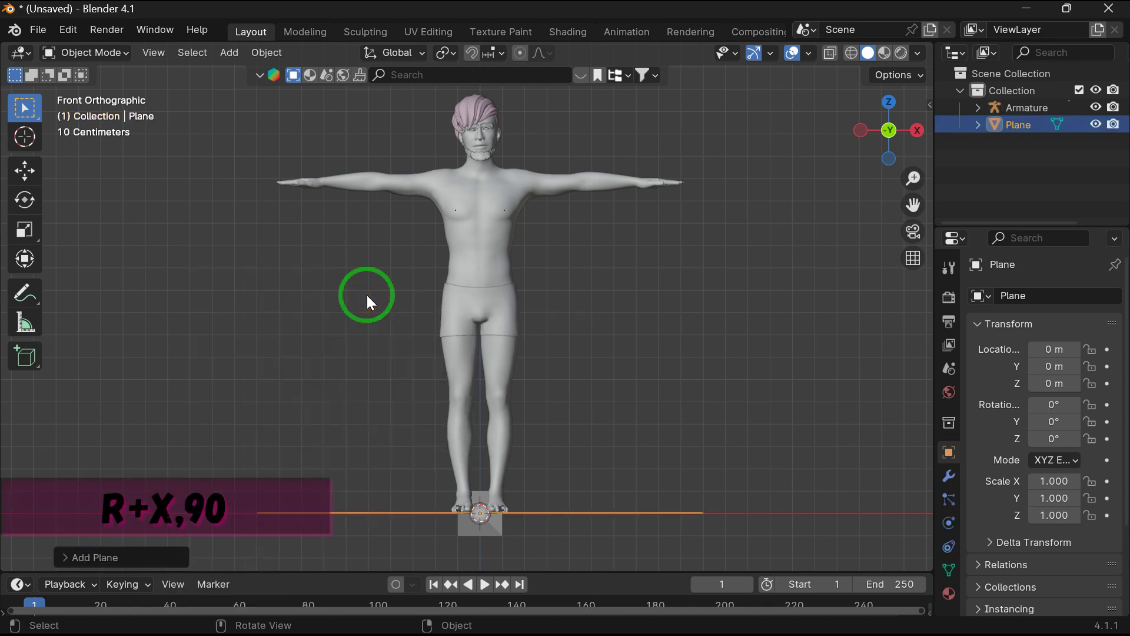
key("r")
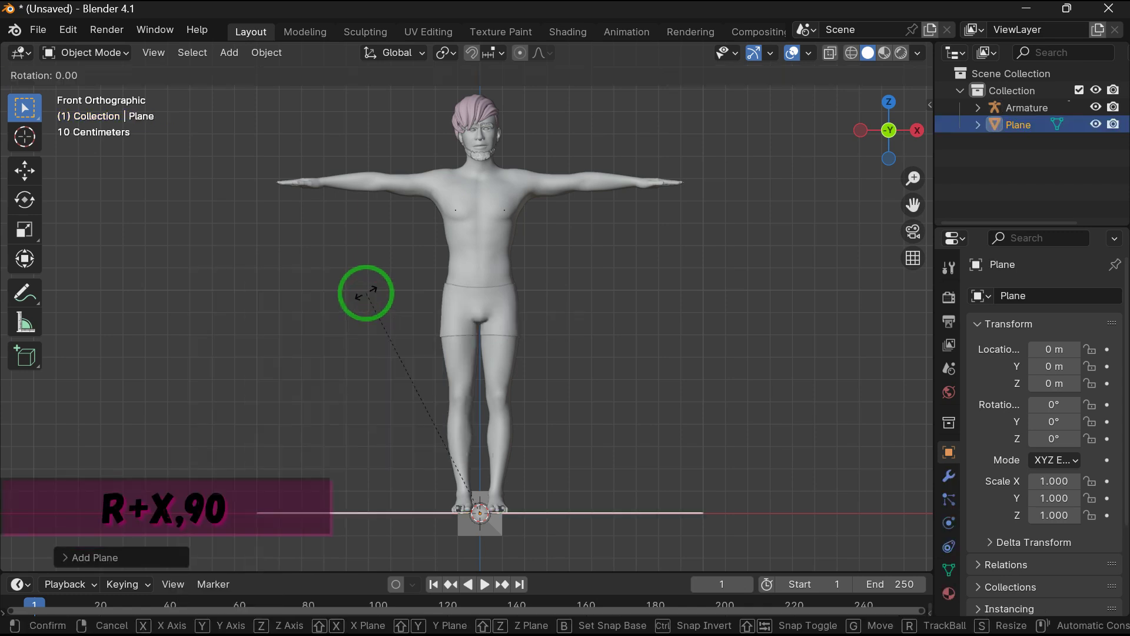
type("x")
type("90")
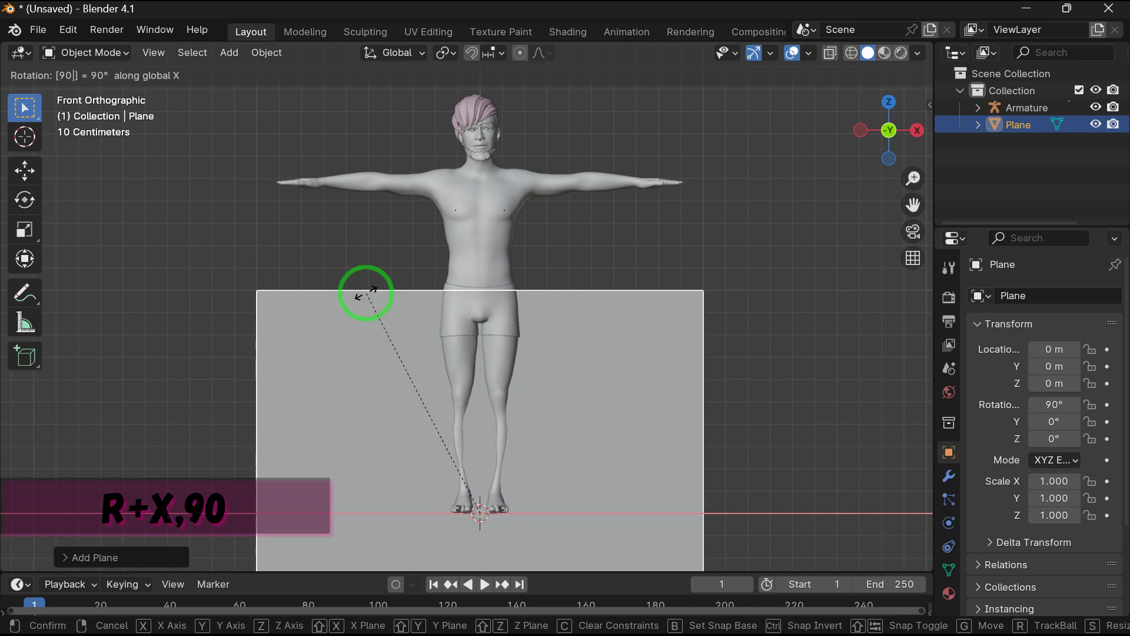
left_click(593, 384)
key("g")
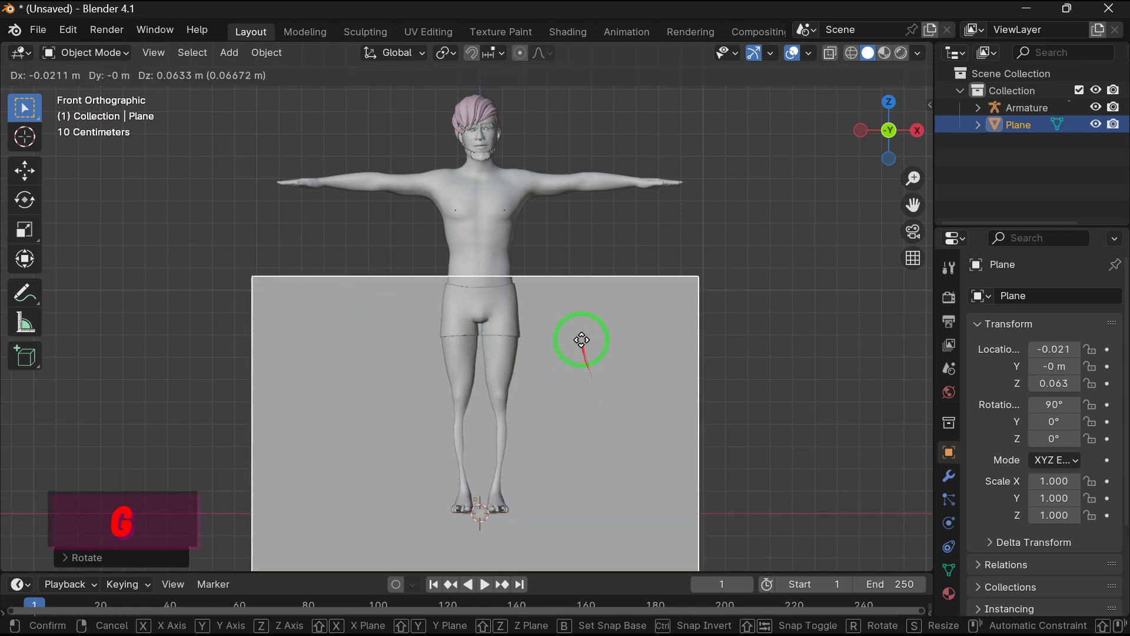
left_click(591, 252)
Scale the plane to 0.621 wide by 0.416 tall and centre it on the chest.
key("s")
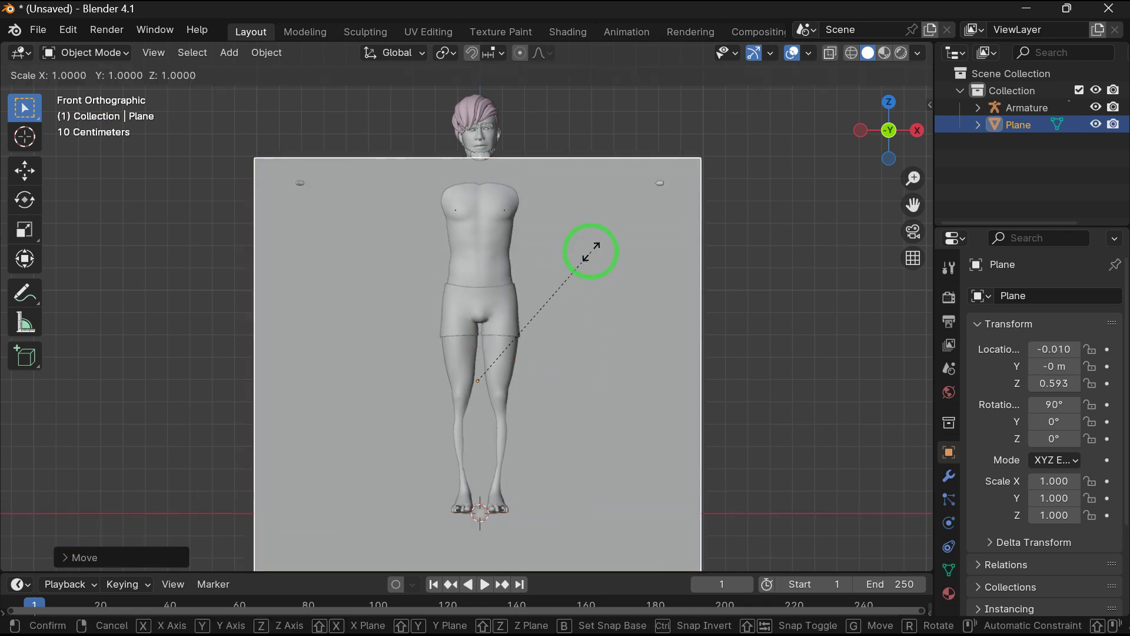
key("x")
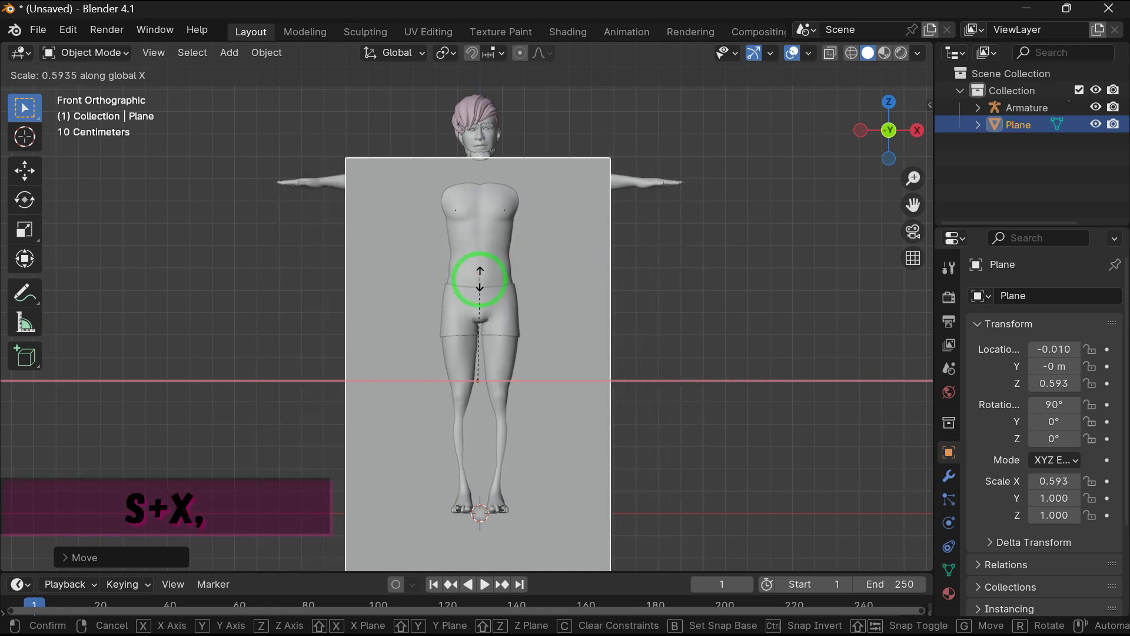
left_click(482, 274)
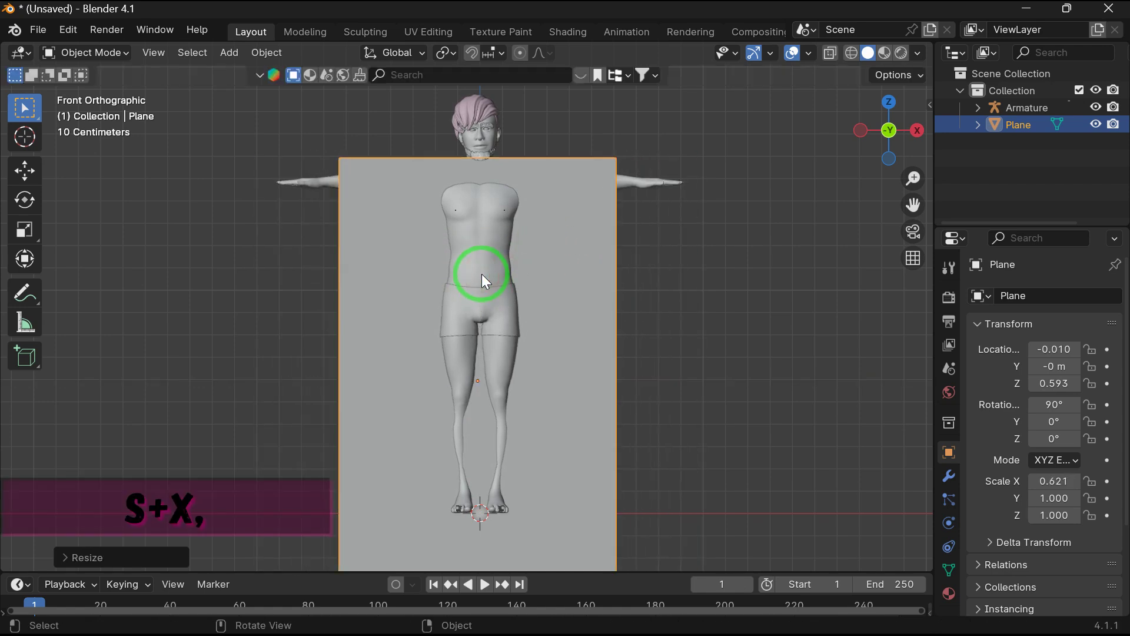
key("s")
key("z")
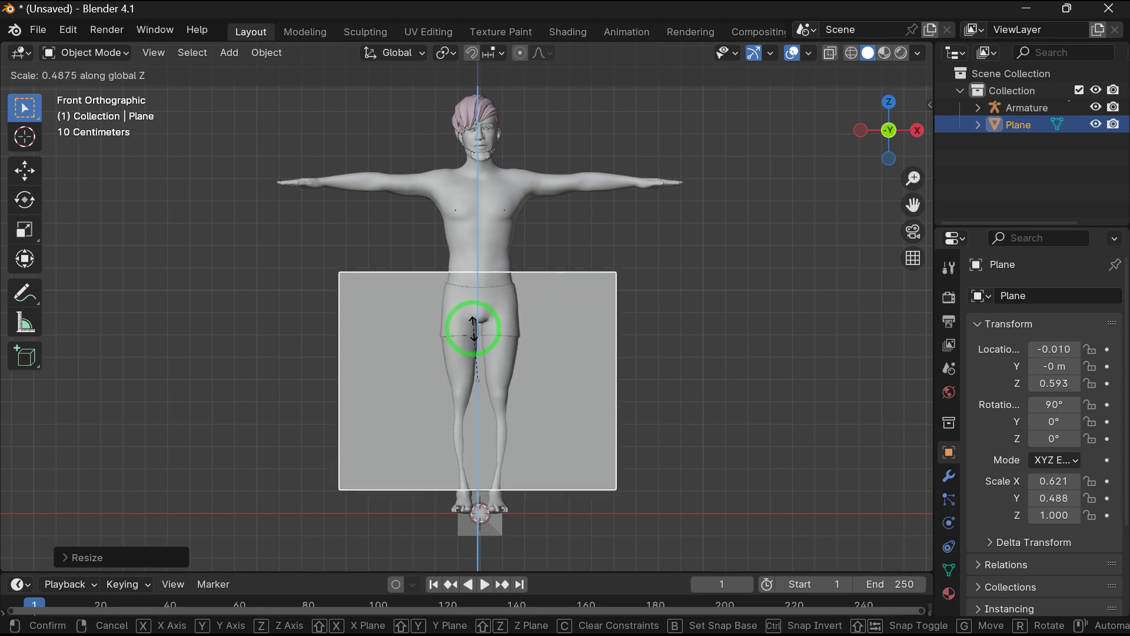
left_click(473, 336)
key("g")
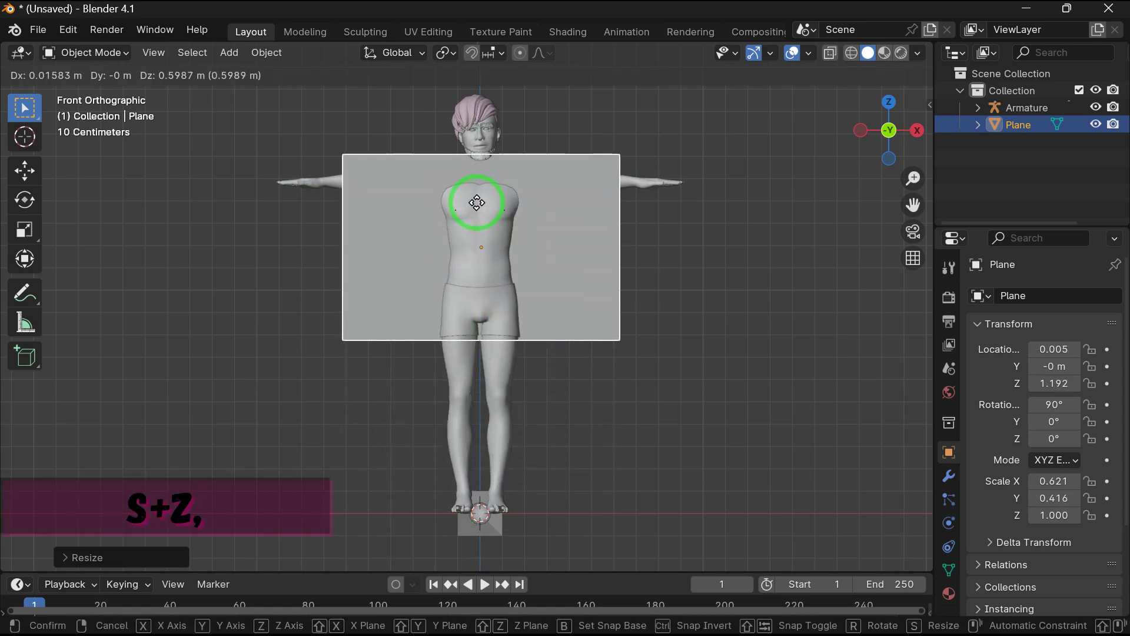
left_click(477, 203)
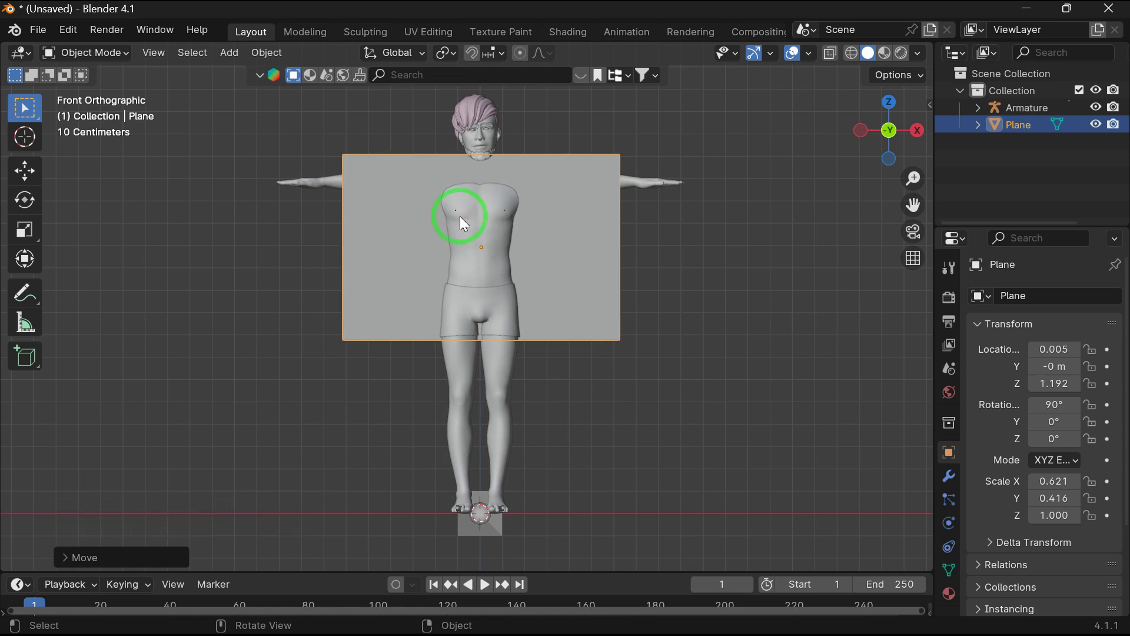
left_click(118, 52)
In Edit Mode, move the whole plane mesh about 0.2 m forward, viewed from the side.
left_click(104, 96)
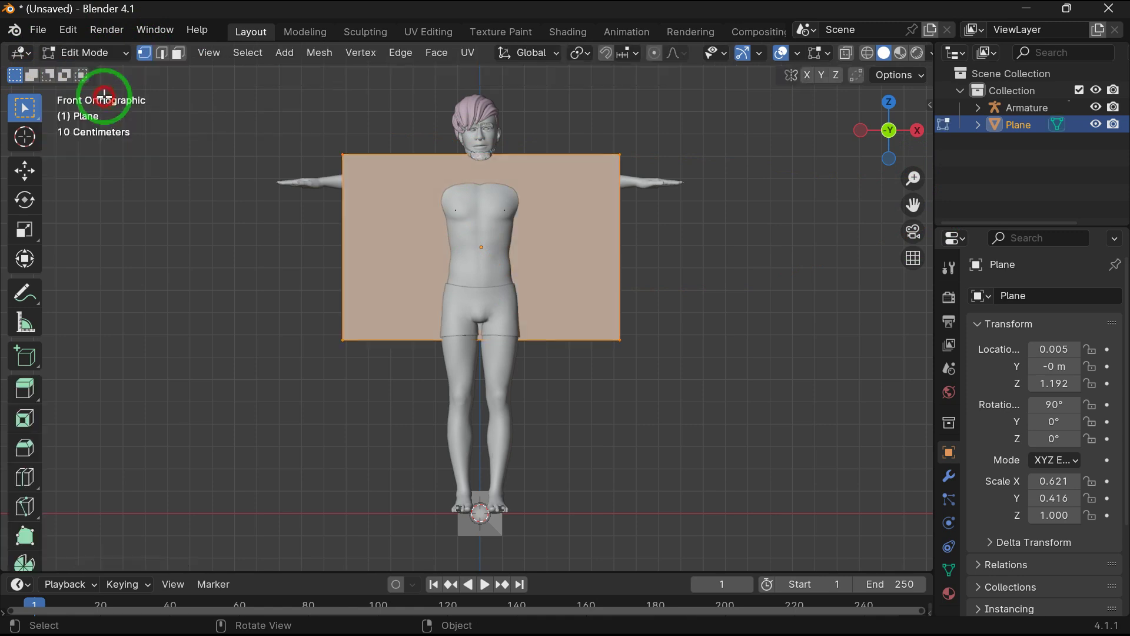
left_click(919, 132)
key("a")
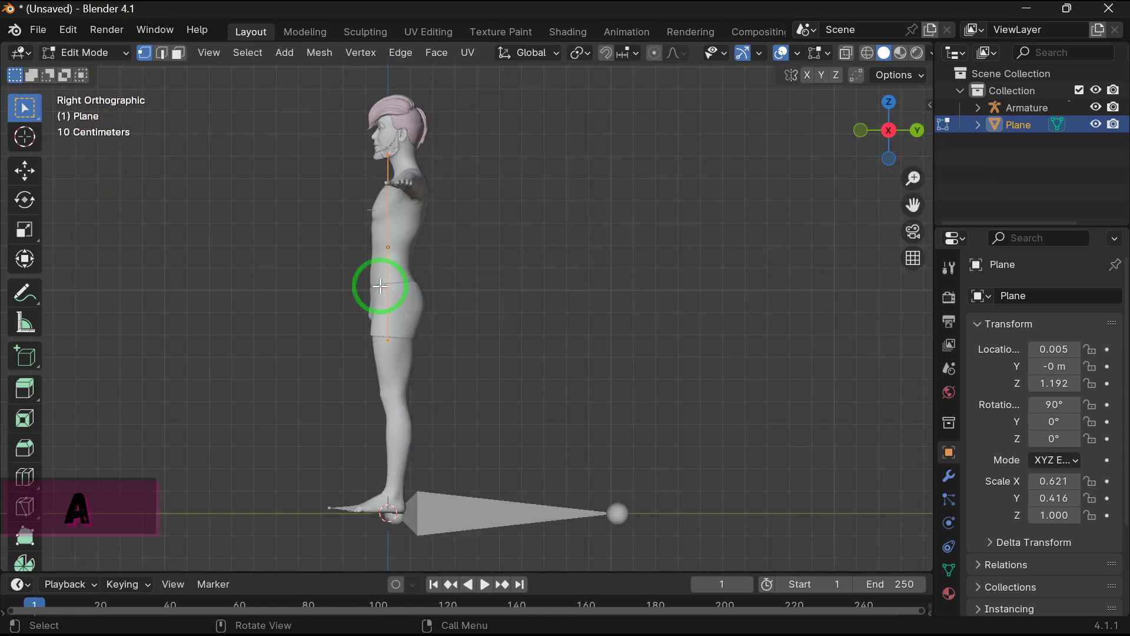
key("g")
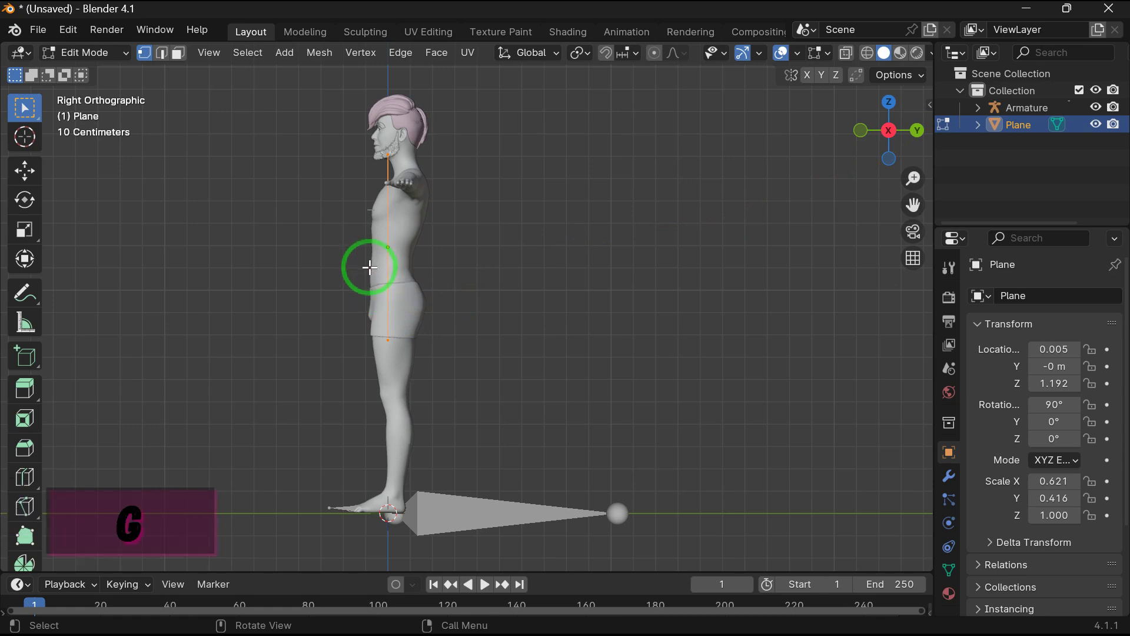
left_click(325, 275)
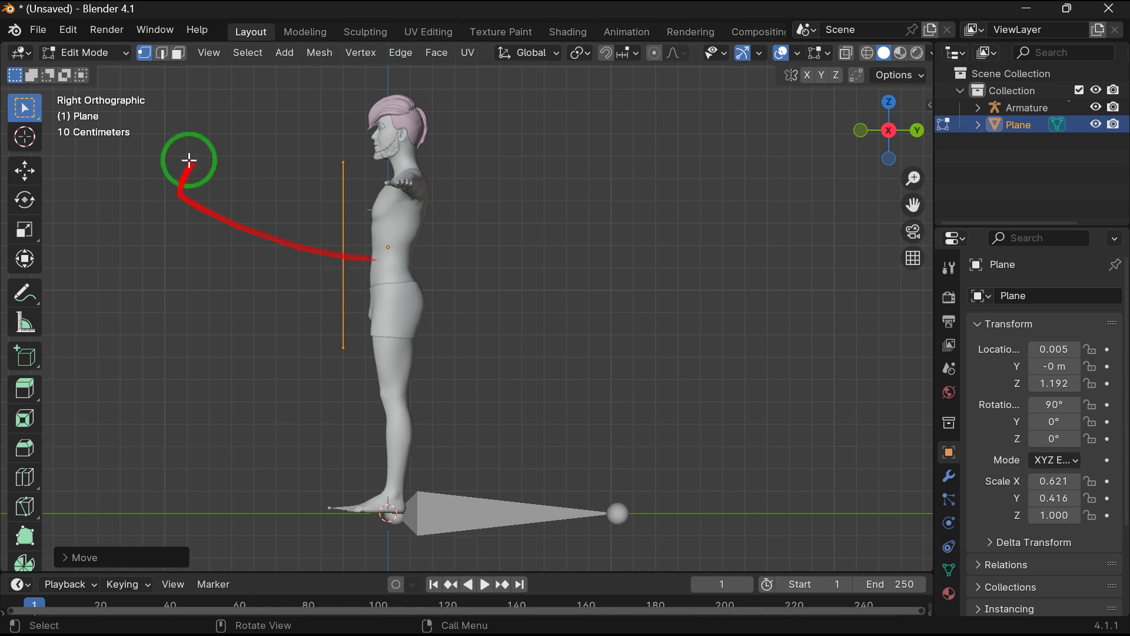
left_click(914, 132)
left_click(889, 133)
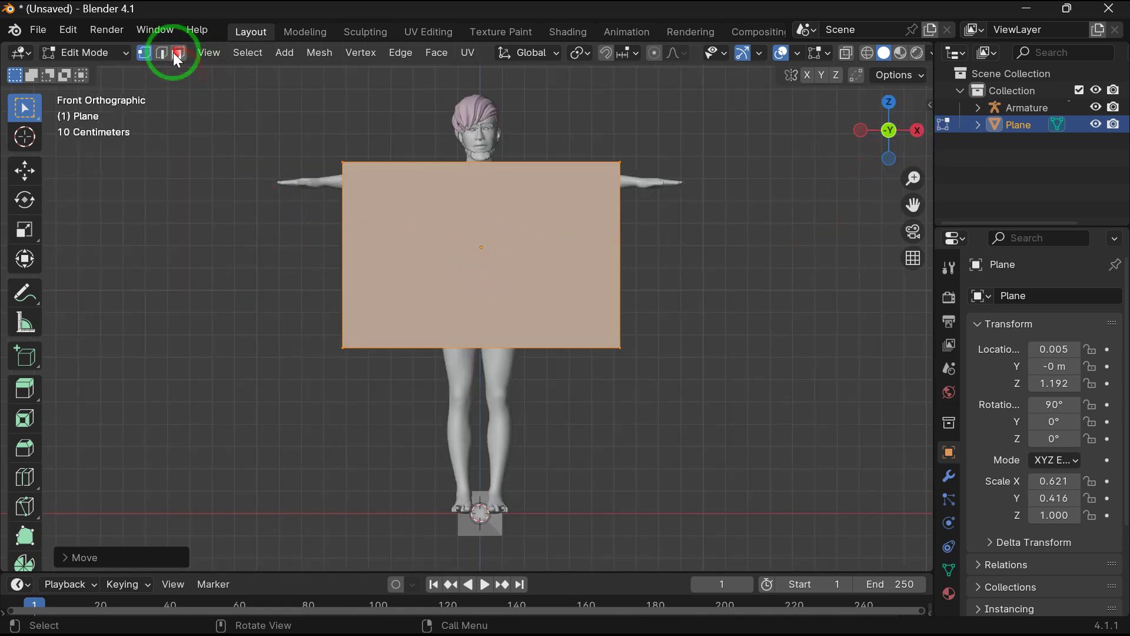
left_click(178, 53)
Add a Mirror modifier to the plane from the Generate modifiers list.
left_click(480, 239)
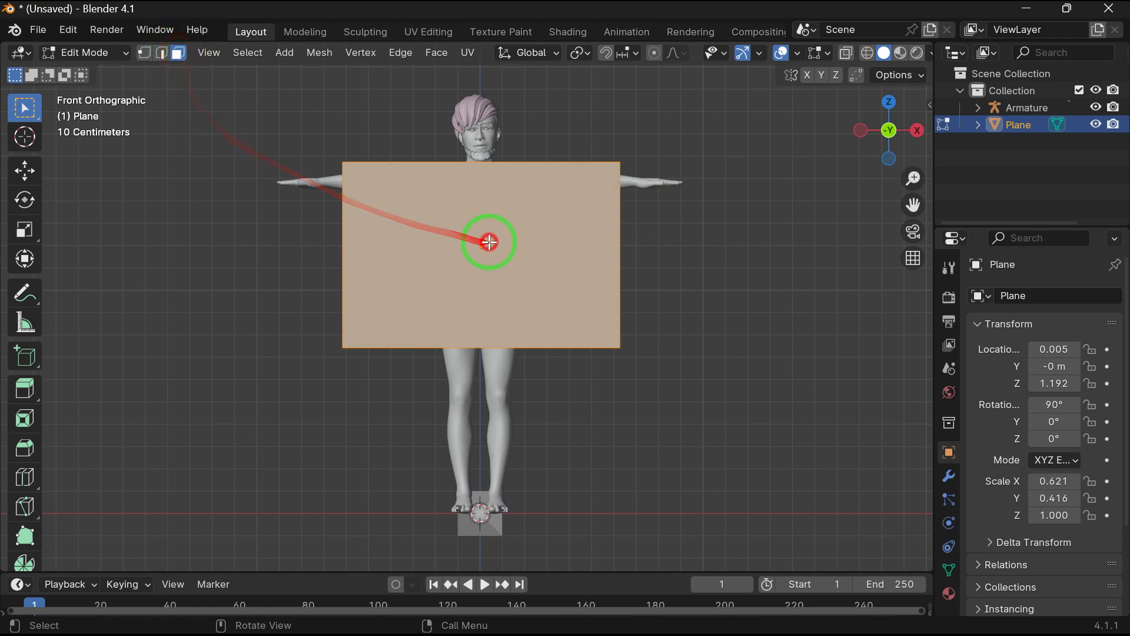
left_click(639, 305)
left_click(982, 483)
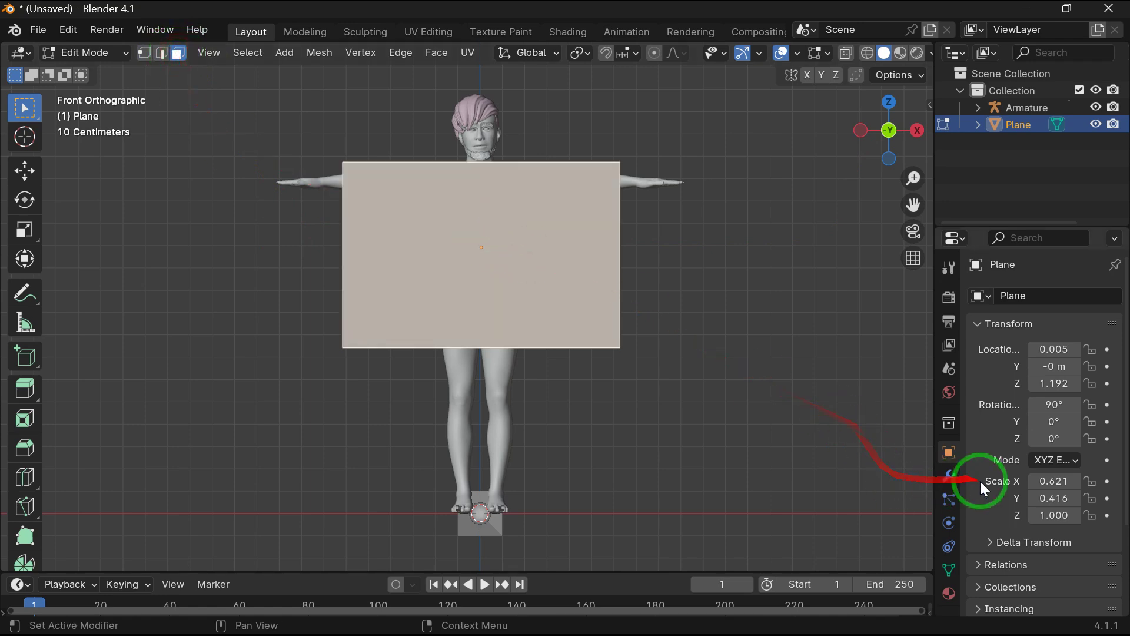
left_click(949, 476)
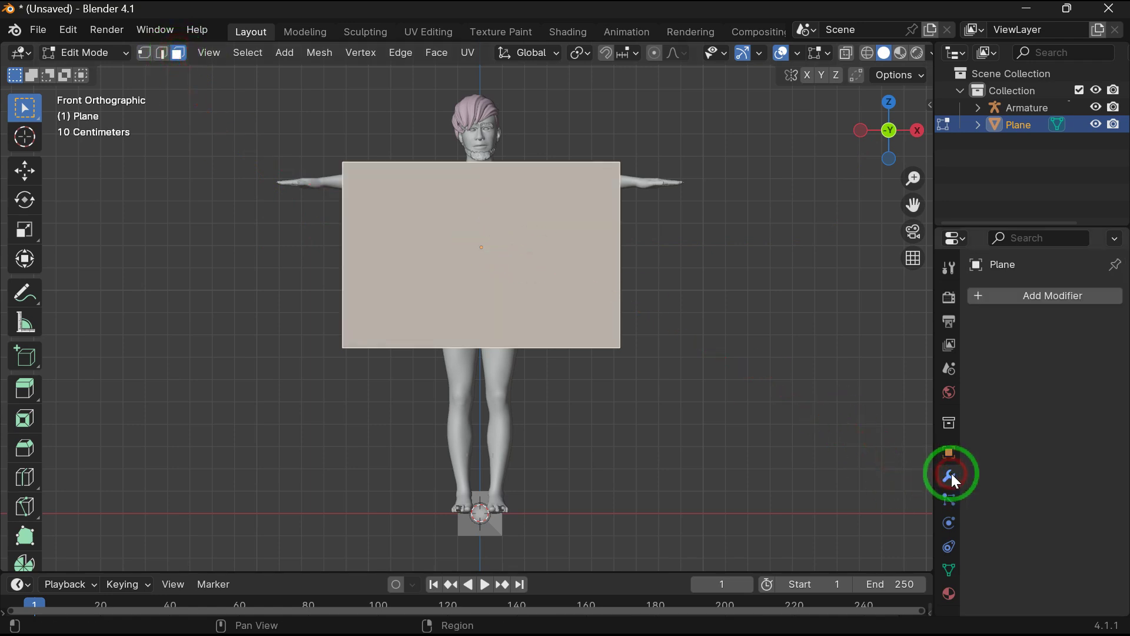
left_click(1070, 302)
left_click(978, 303)
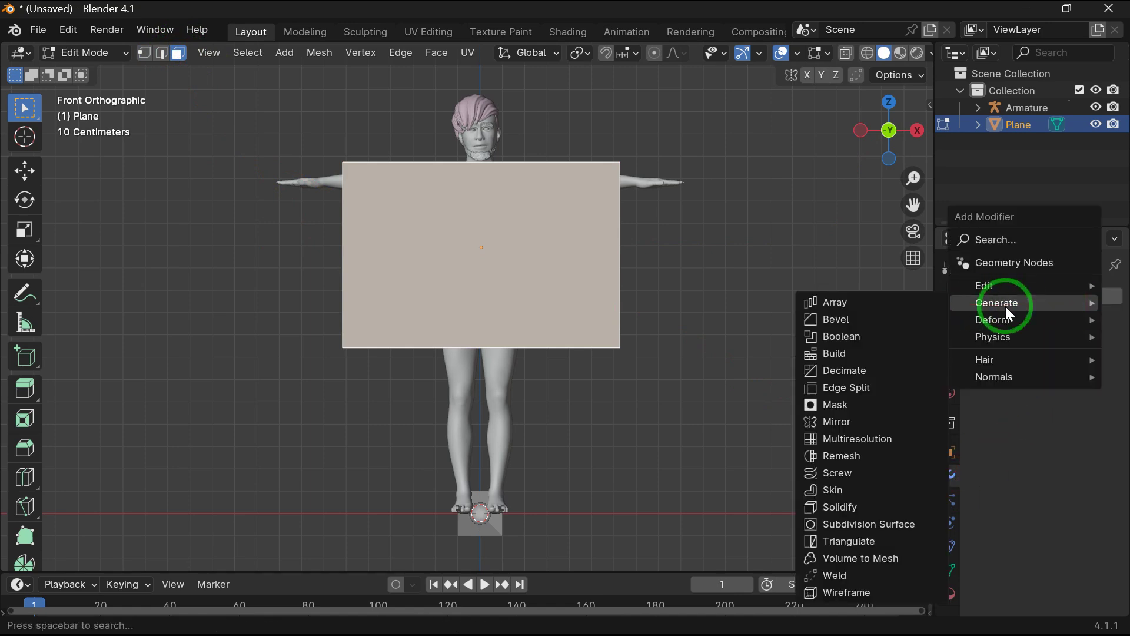
left_click(868, 440)
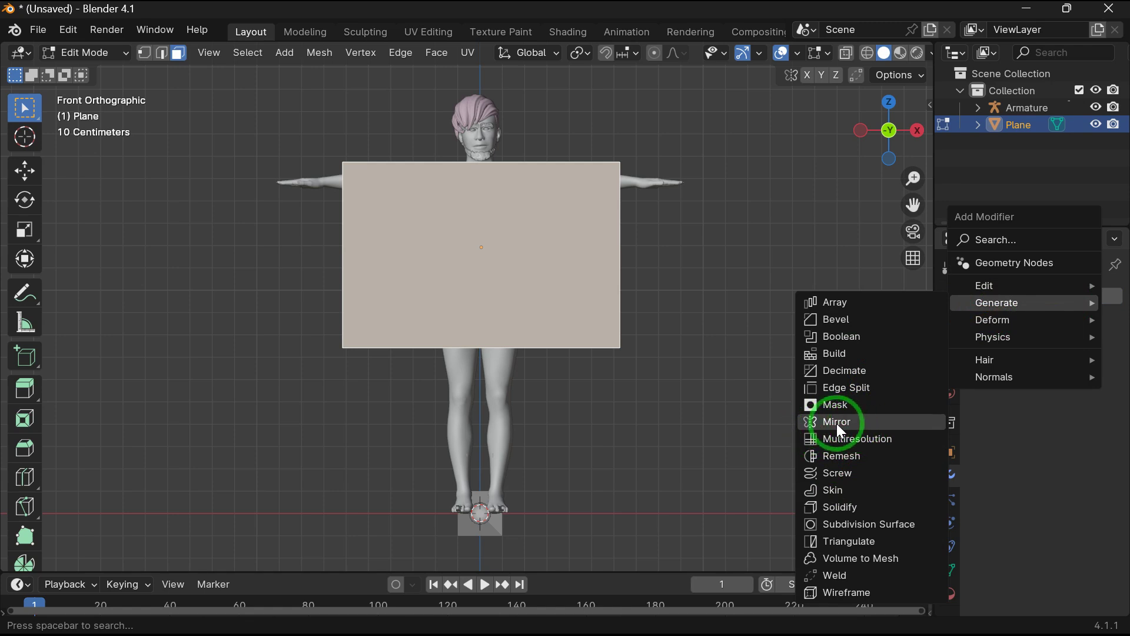
left_click(856, 425)
Enable mirror Clipping and drag the half-face so it meets the centre line.
left_click(666, 377)
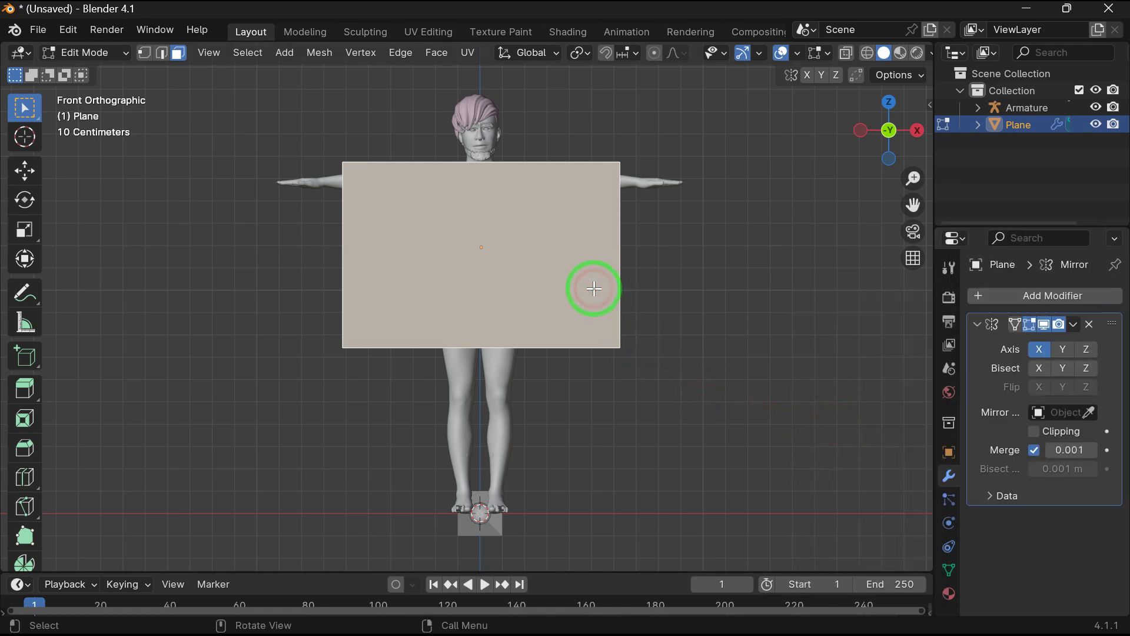
key("g")
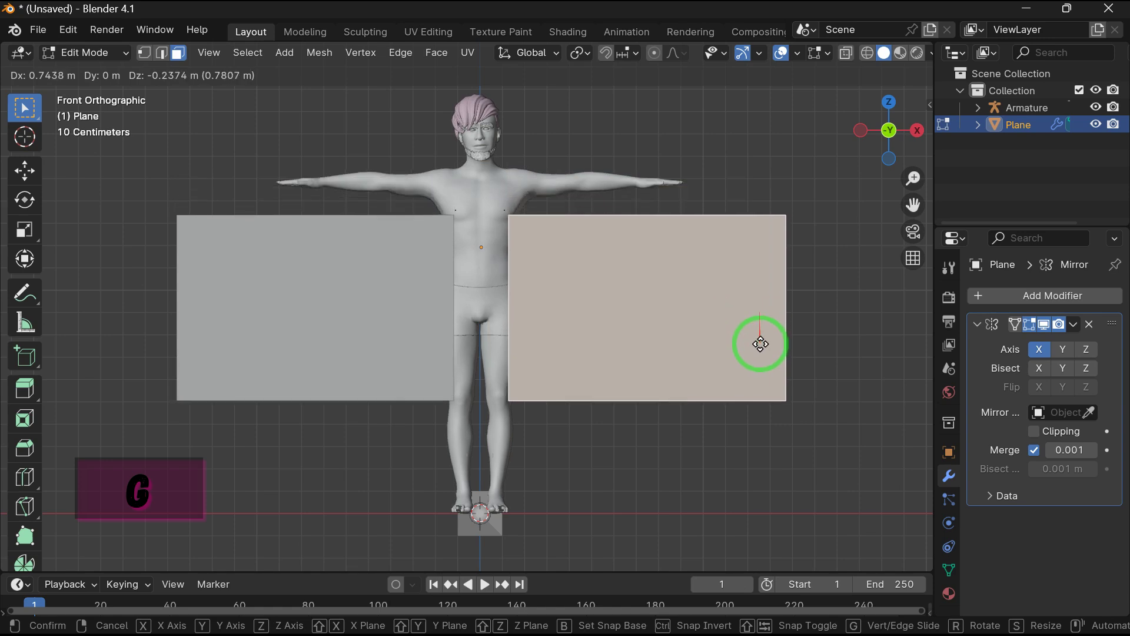
left_click(760, 344)
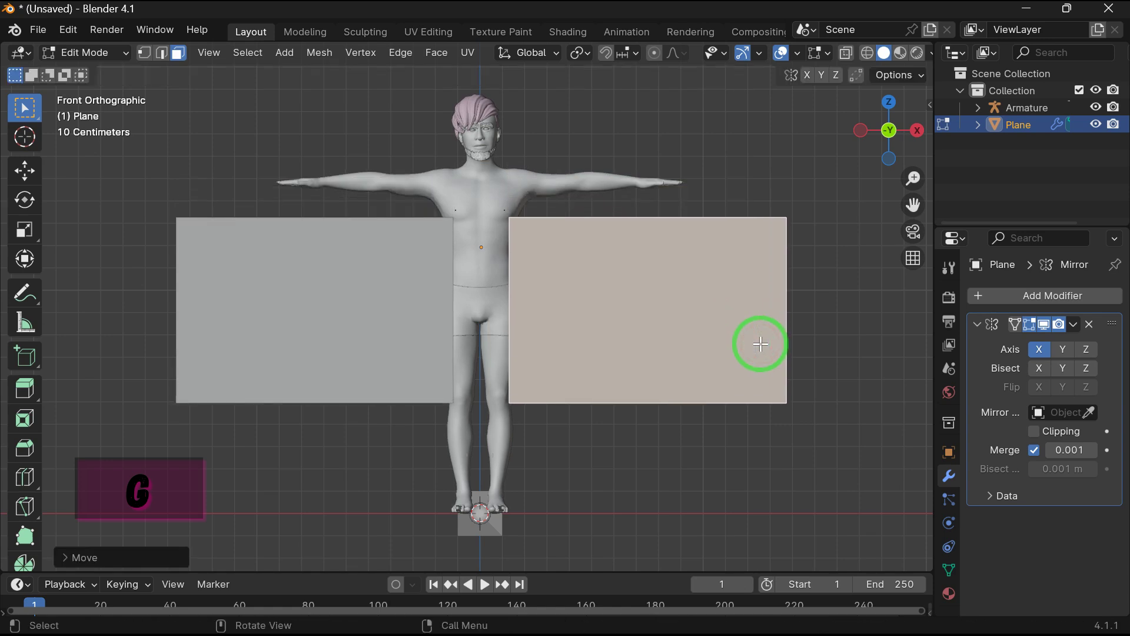
left_click(997, 422)
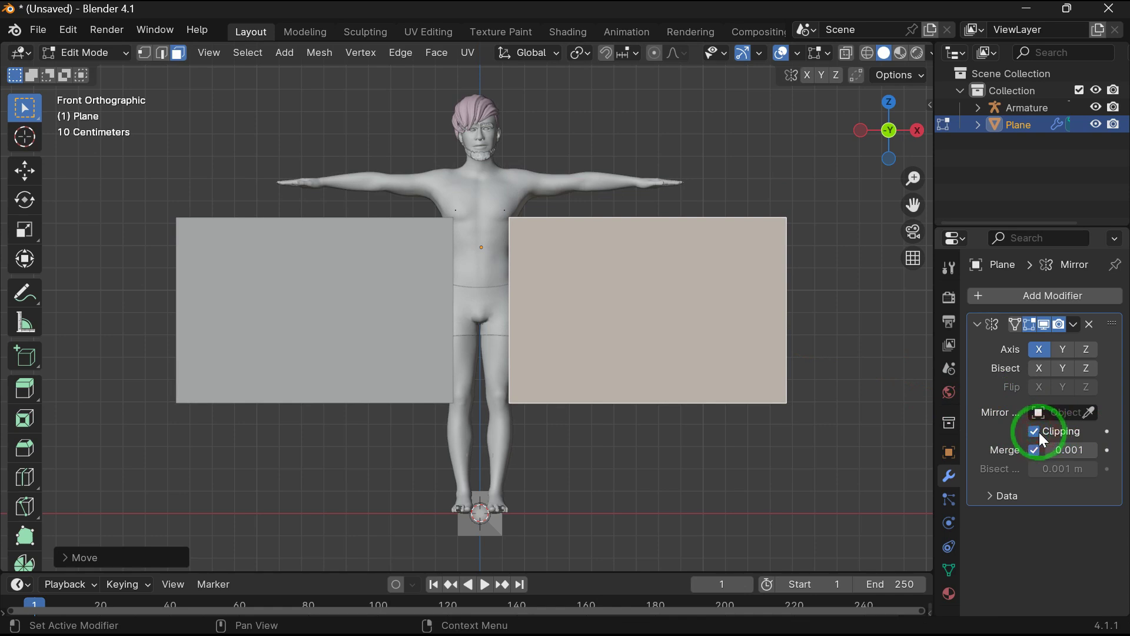
left_click(682, 350)
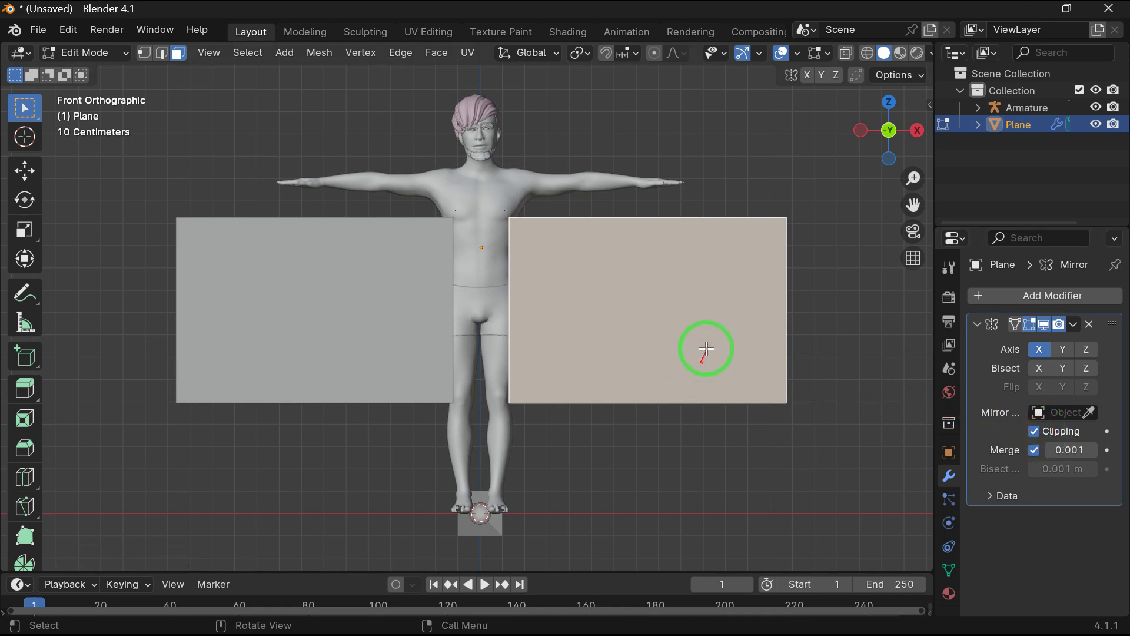
key("g")
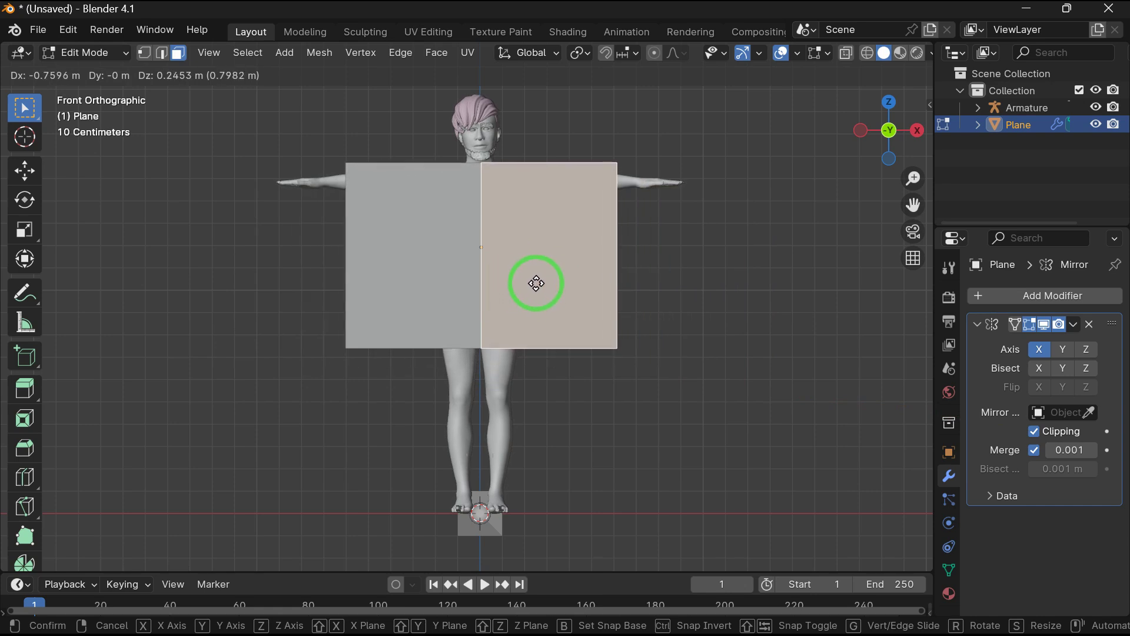
left_click(533, 287)
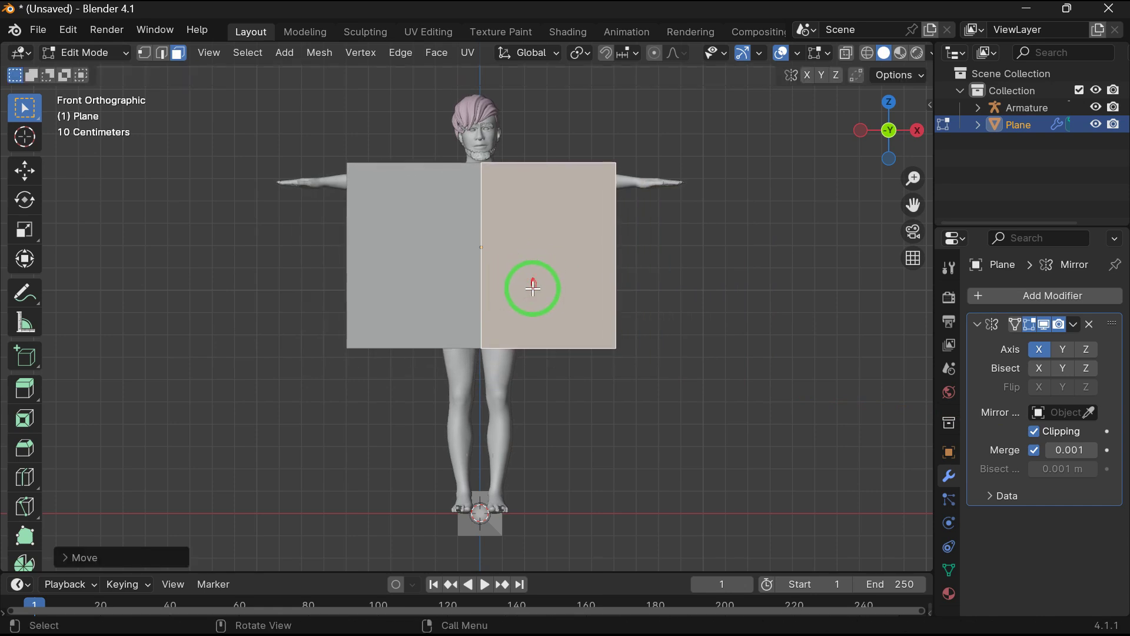
right_click(561, 271)
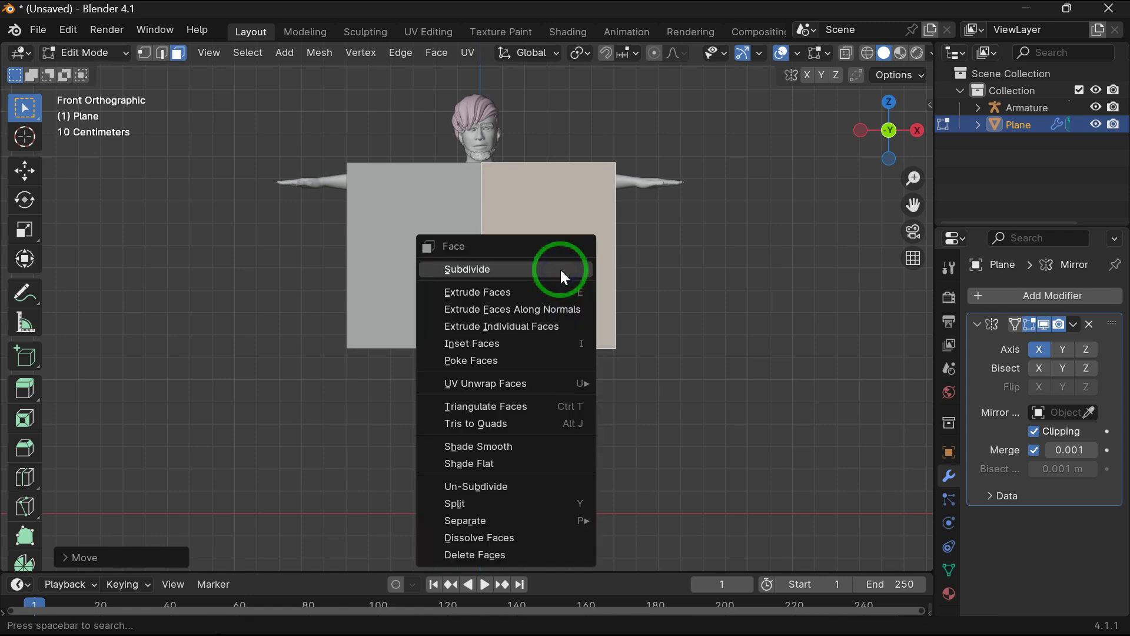
Subdivide the half-face with 30 cuts into a dense grid, then deselect all.
left_click(469, 273)
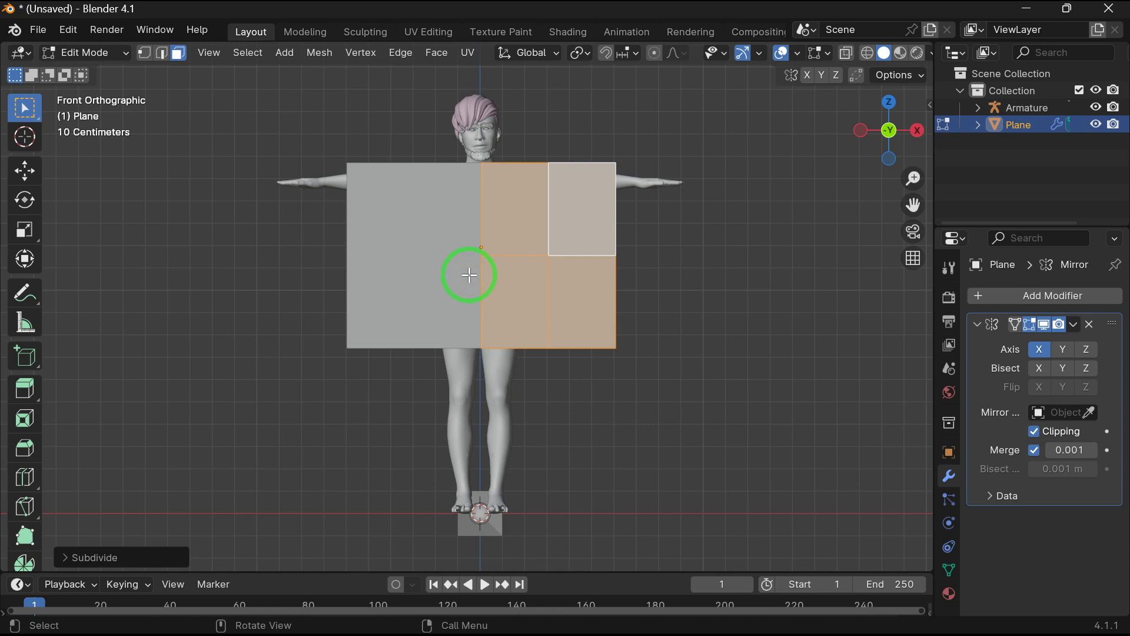
left_click(161, 553)
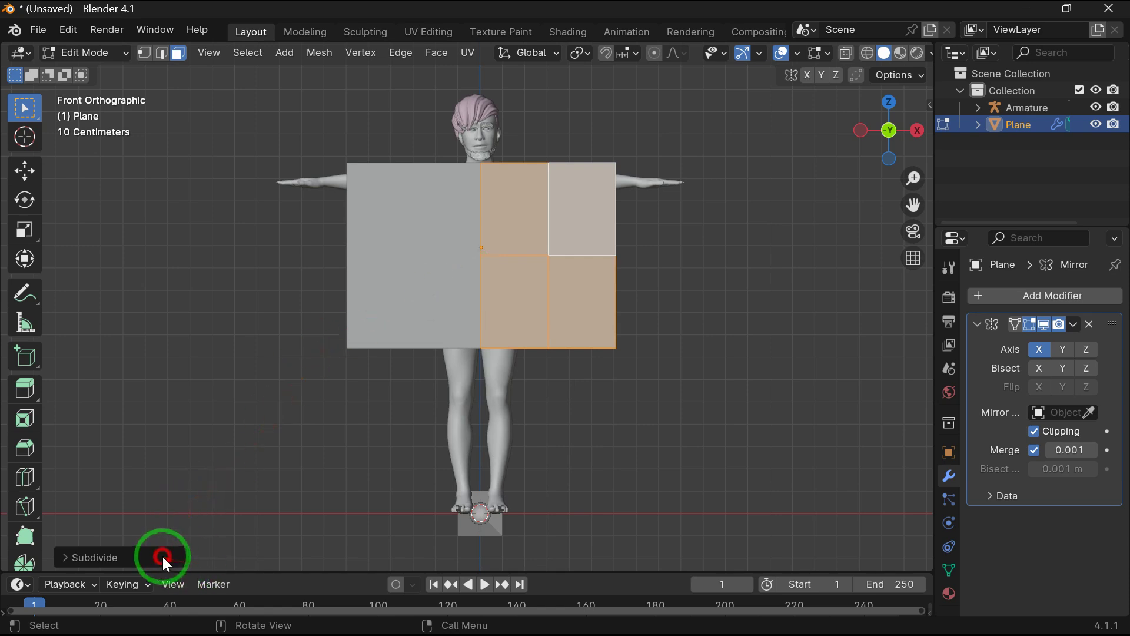
left_click(232, 437)
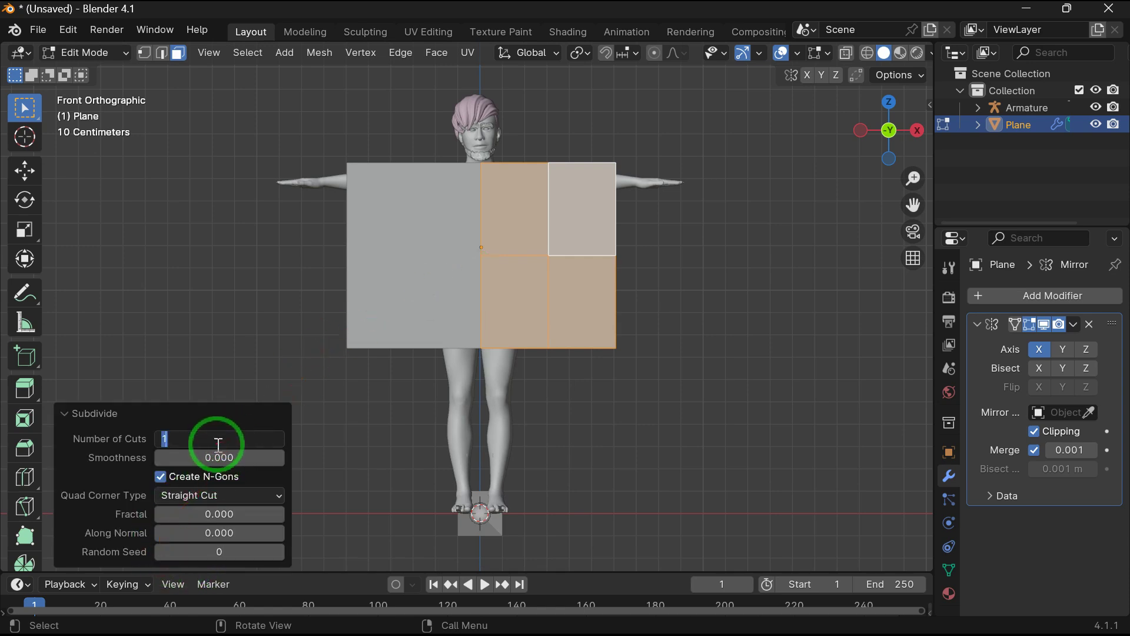
type("30")
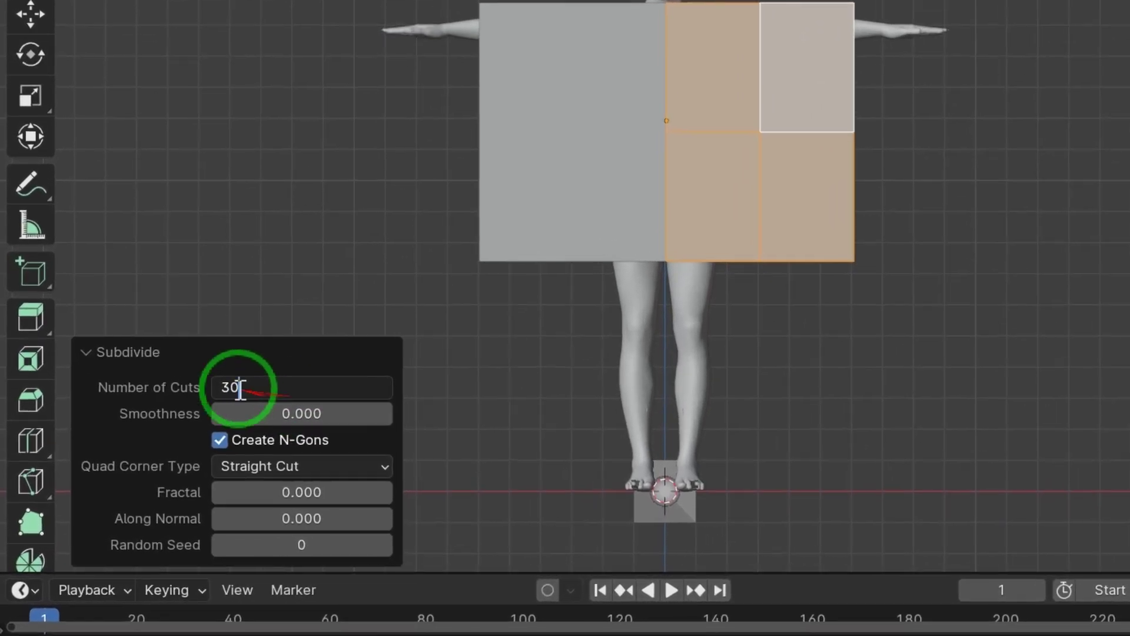
key("ctrl+a")
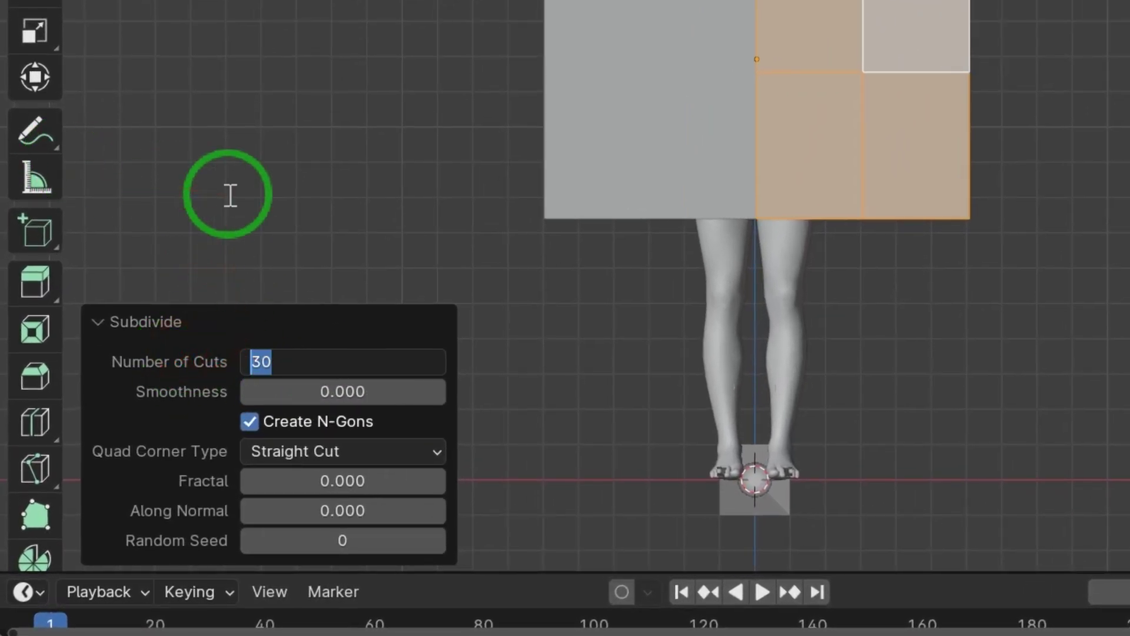
key("Return")
left_click(981, 379)
scroll(974, 379, "up", 3)
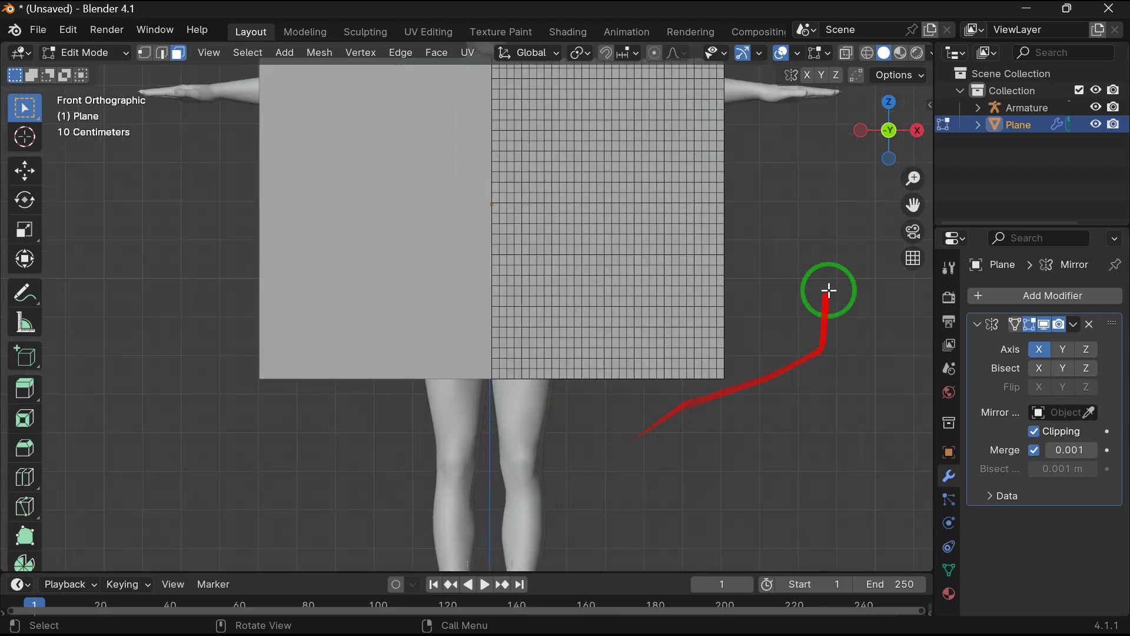
Box-select and delete the lower outer faces under the sleeve, leaving a T-shaped outline.
left_click_drag(913, 206, 882, 278)
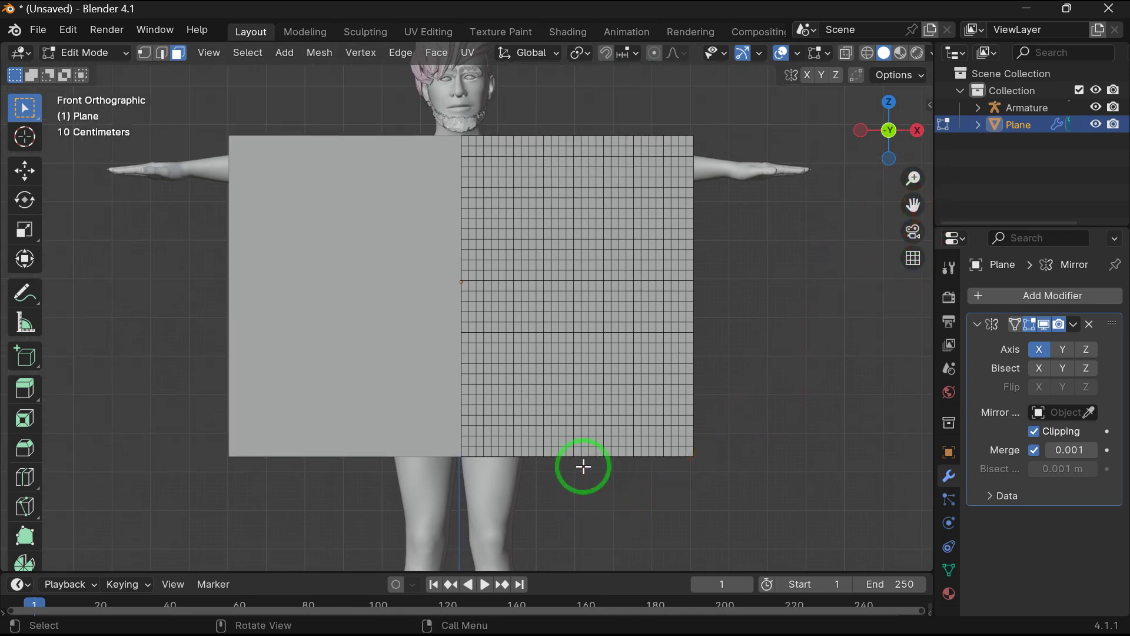
left_click_drag(588, 460, 593, 414)
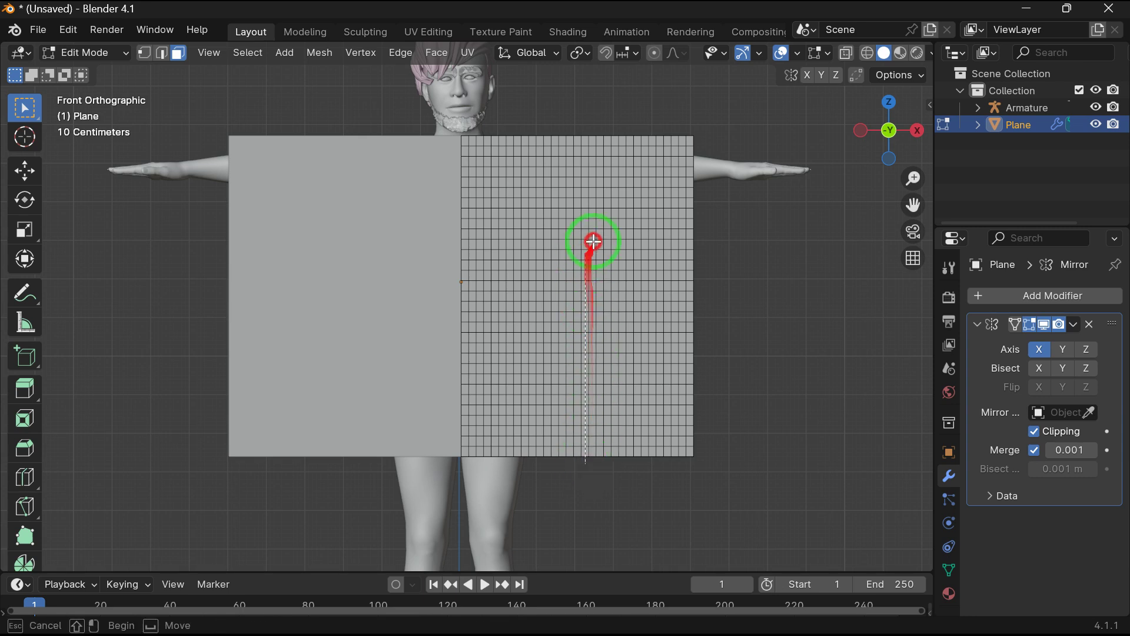
left_click_drag(689, 214, 699, 212)
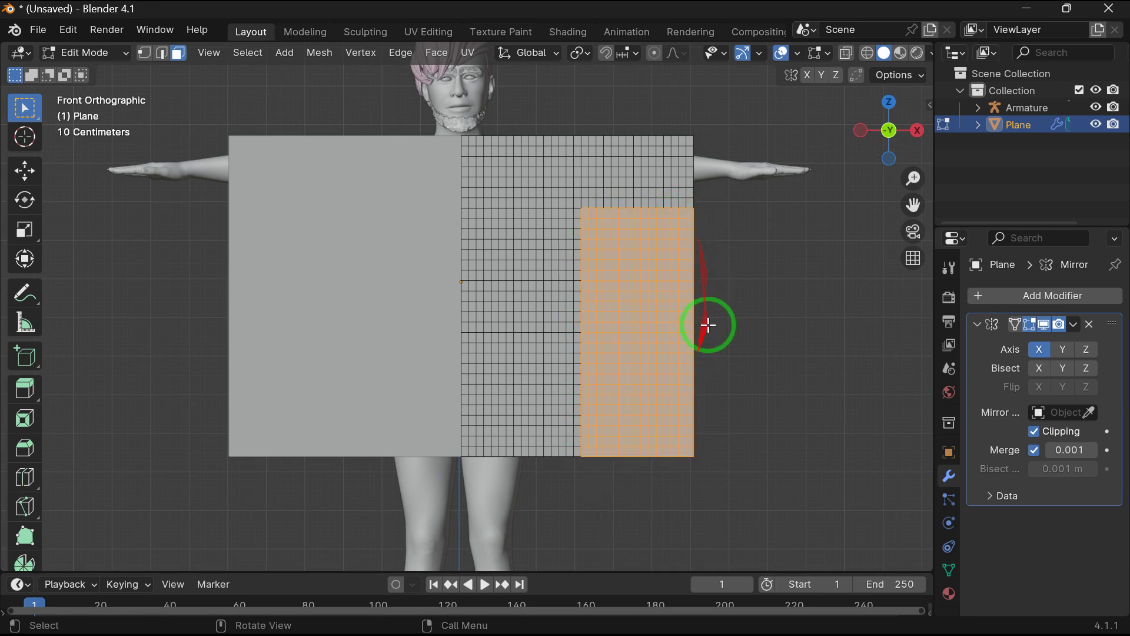
key("x")
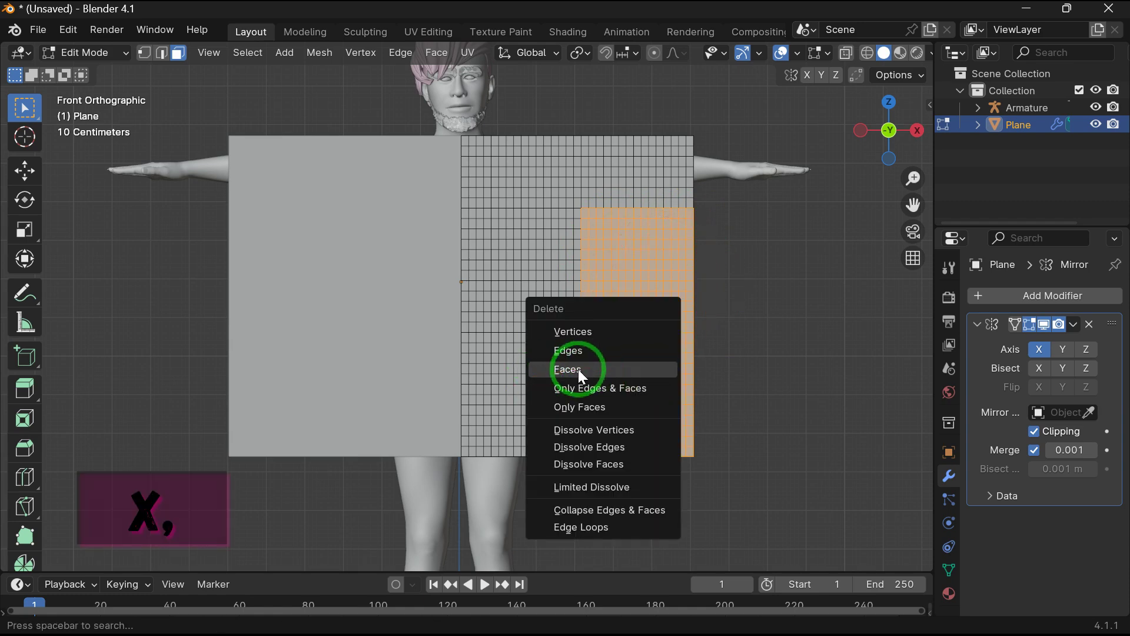
left_click(578, 369)
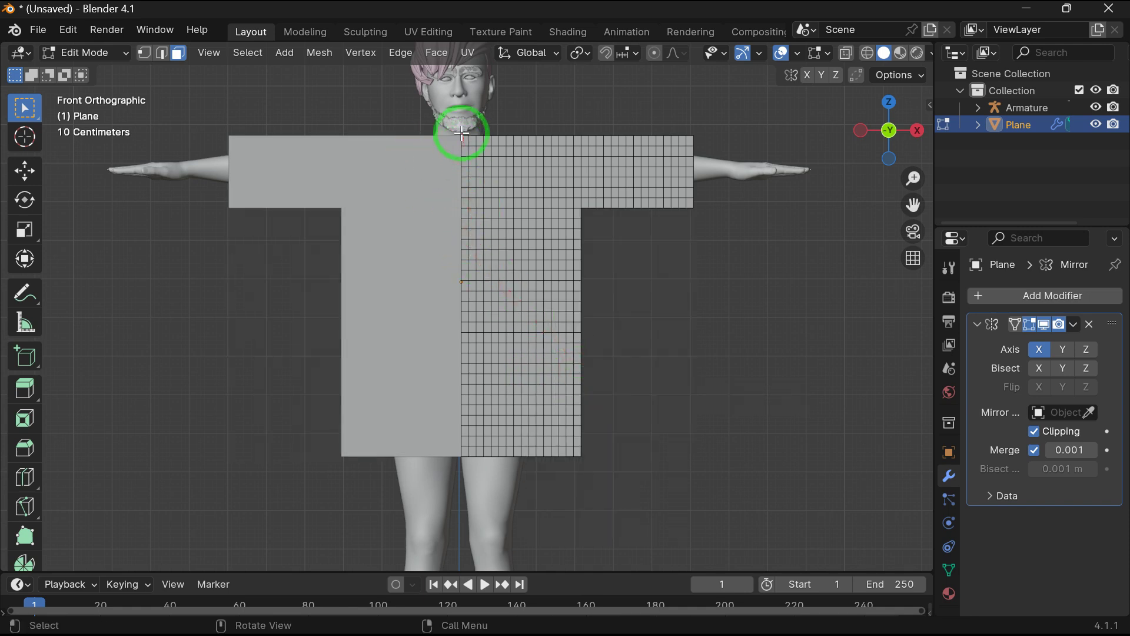
left_click_drag(462, 128, 521, 173)
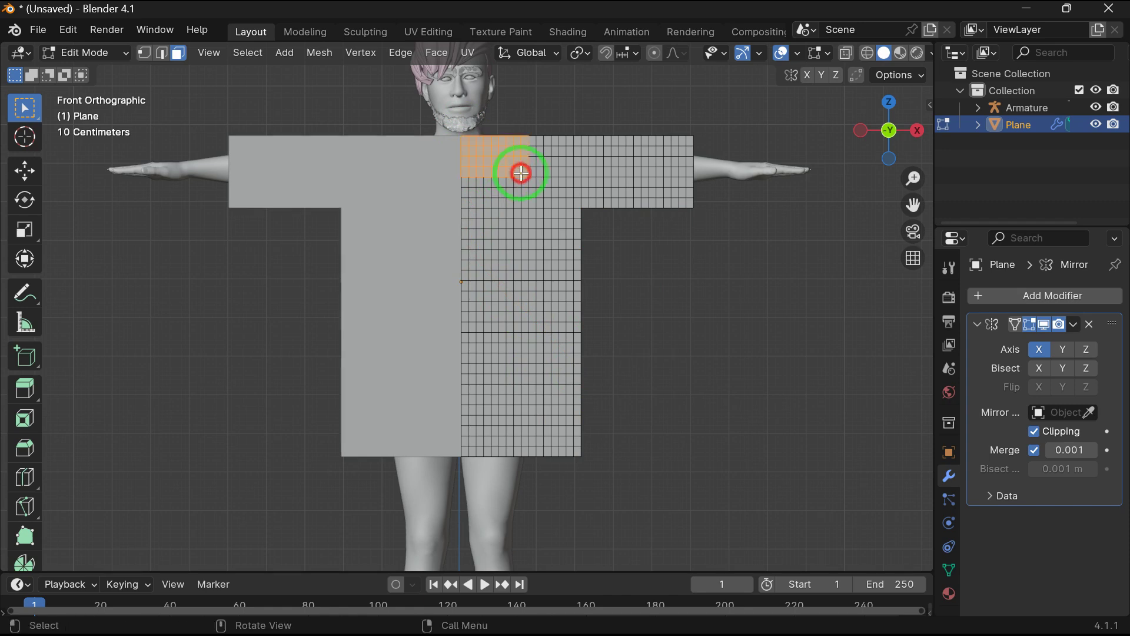
Delete the block of faces at the top centre to open the neck hole.
left_click_drag(466, 132, 506, 180)
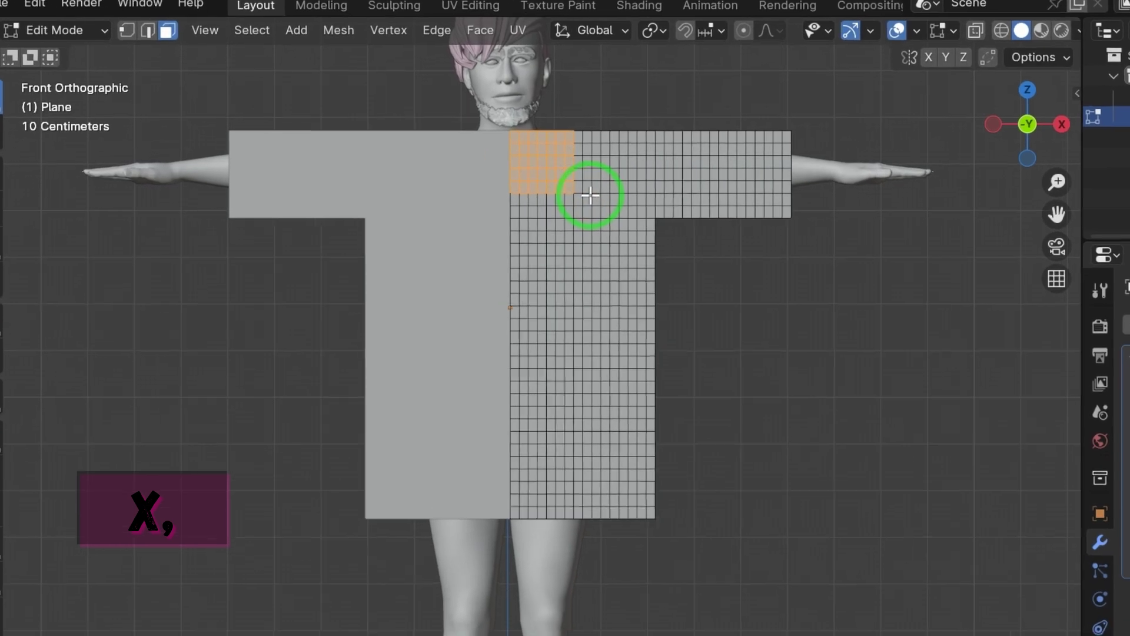
key("x")
left_click(555, 202)
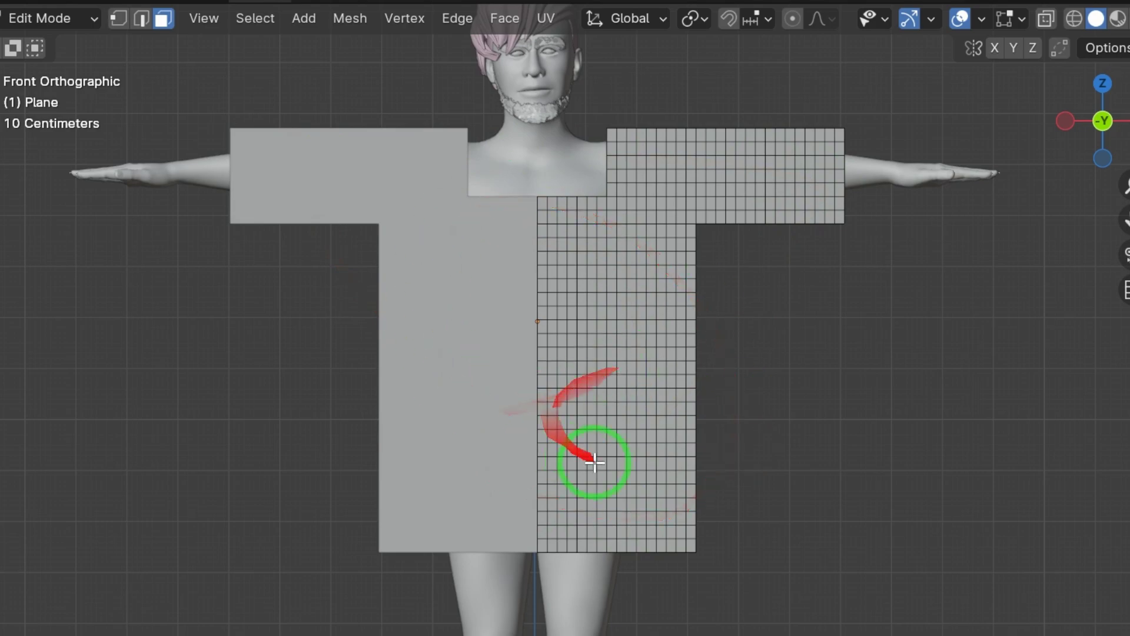
left_click_drag(1118, 123, 921, 197)
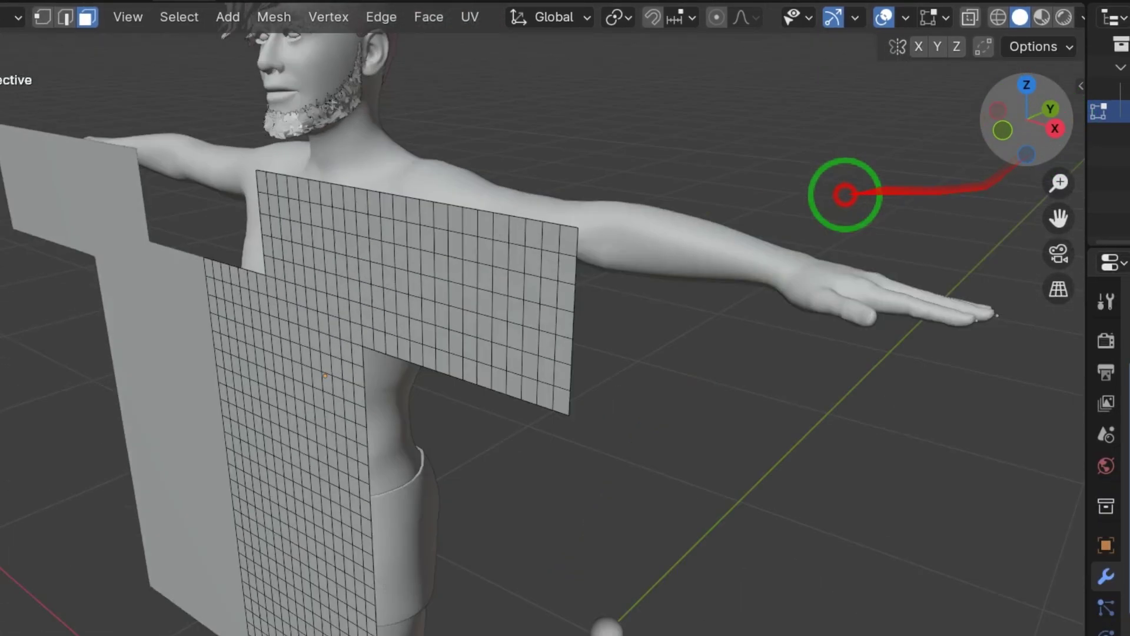
left_click_drag(845, 194, 1060, 138)
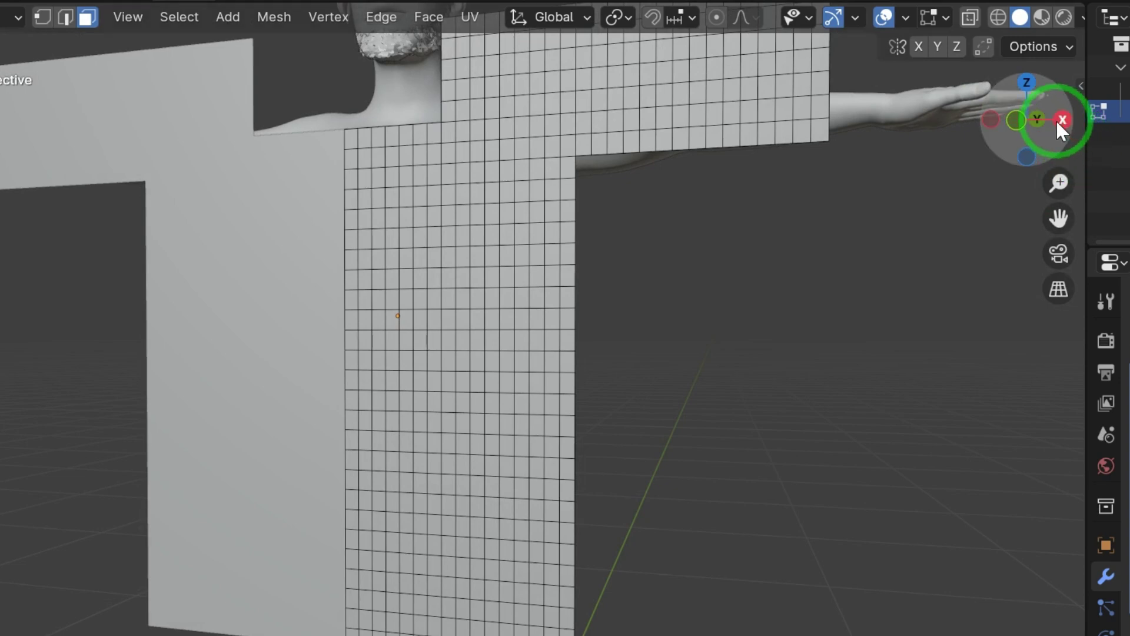
left_click(1059, 120)
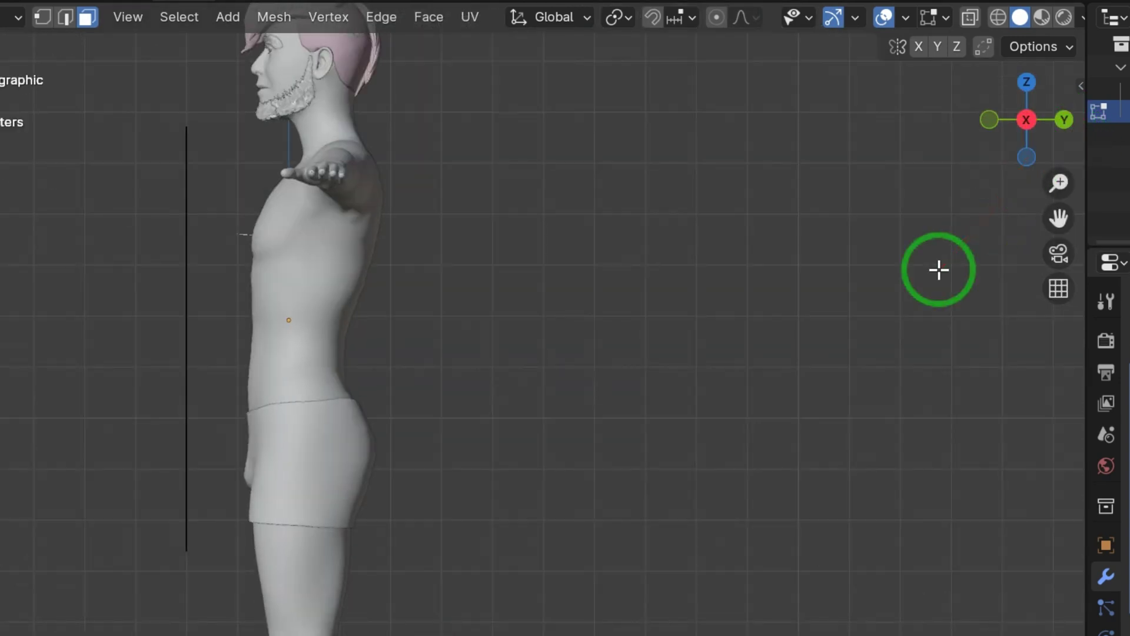
Select the whole shirt mesh and extrude it backward by about 0.47 m.
scroll(938, 267, "down", 1)
key("a")
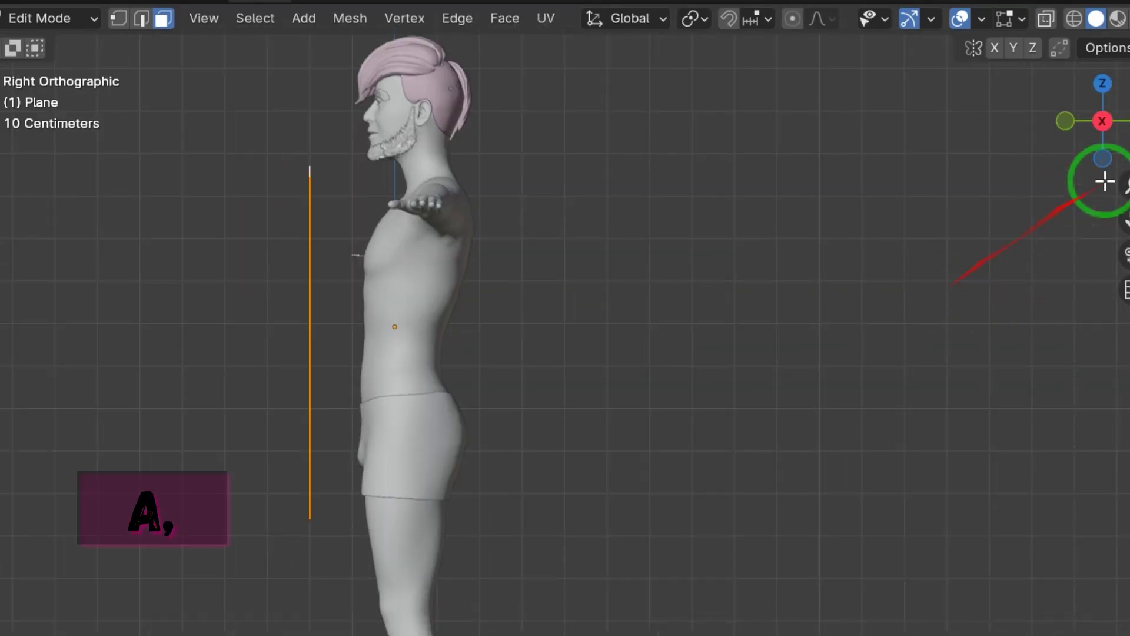
left_click_drag(1066, 113, 1121, 129)
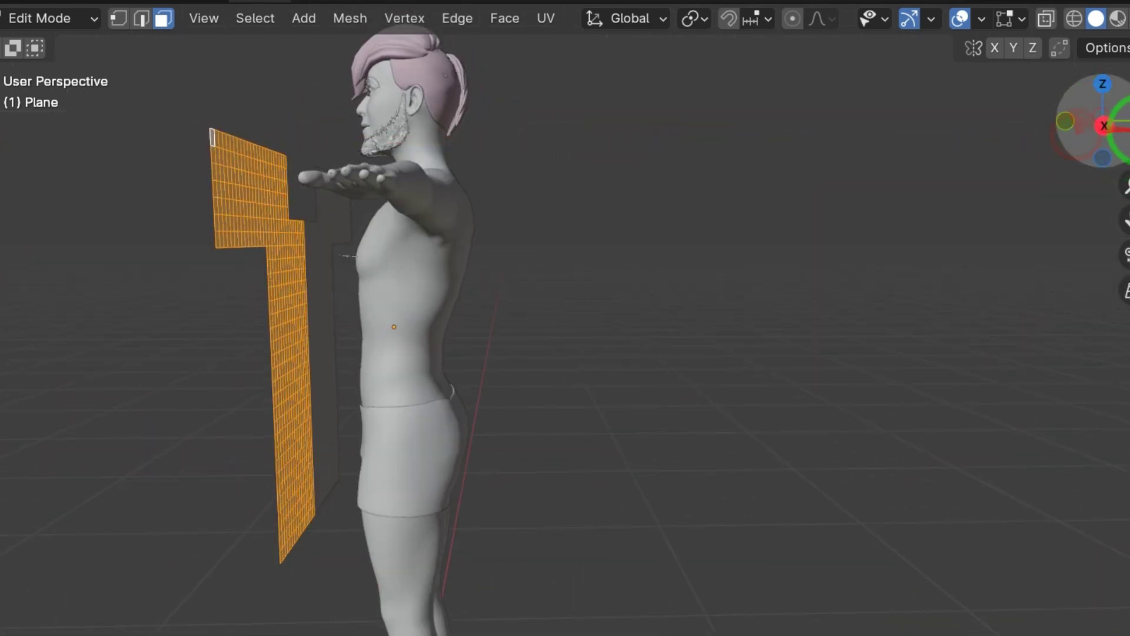
left_click(1103, 122)
key("e")
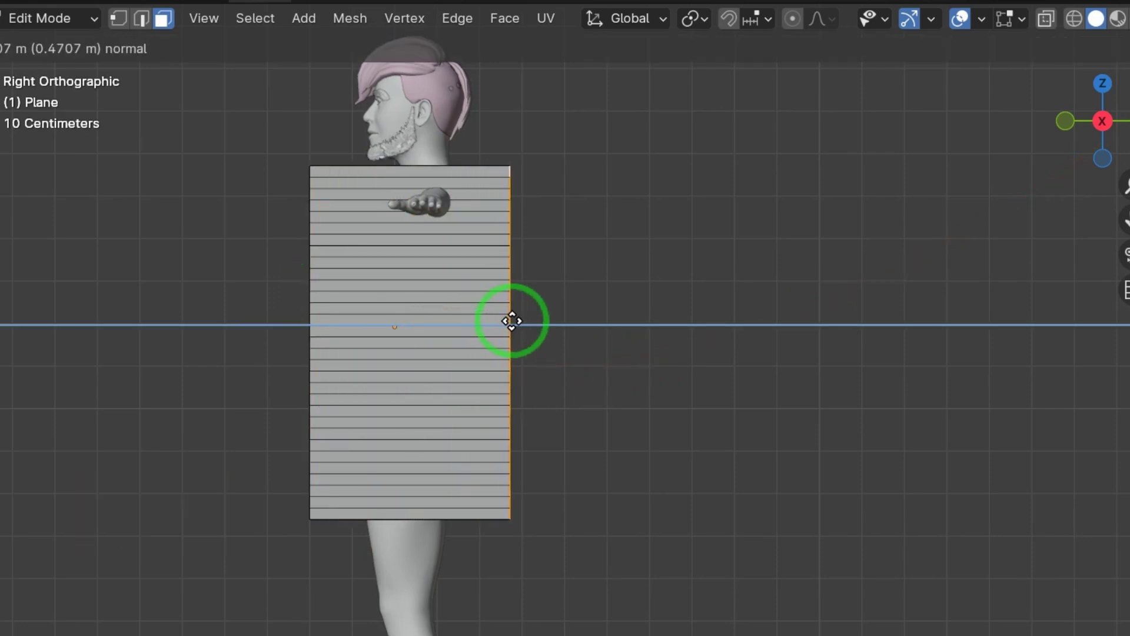
left_click(509, 320)
Inspect the extruded shell in wireframe, then return to solid shading in perspective.
left_click(1074, 18)
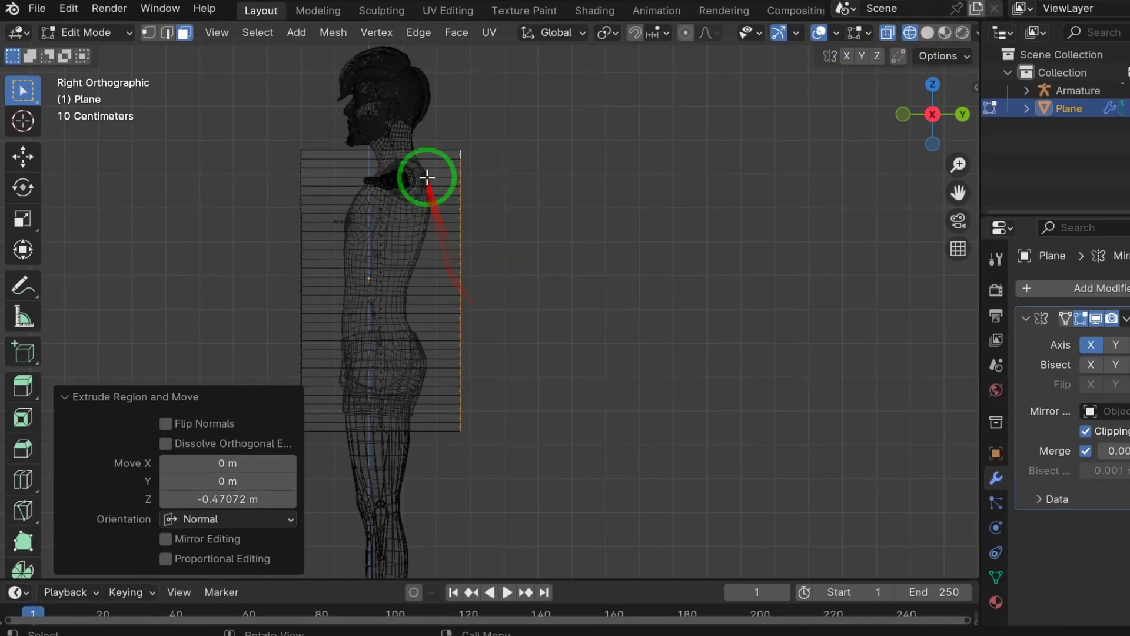
left_click_drag(361, 253, 374, 166)
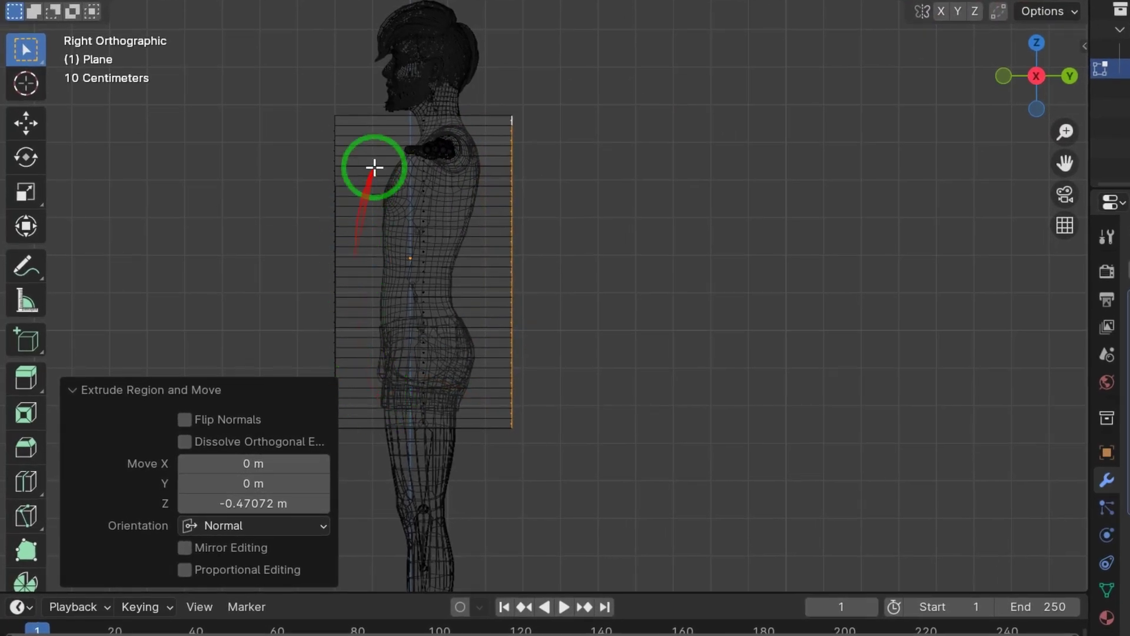
left_click_drag(450, 197, 467, 386)
left_click_drag(337, 288, 400, 130)
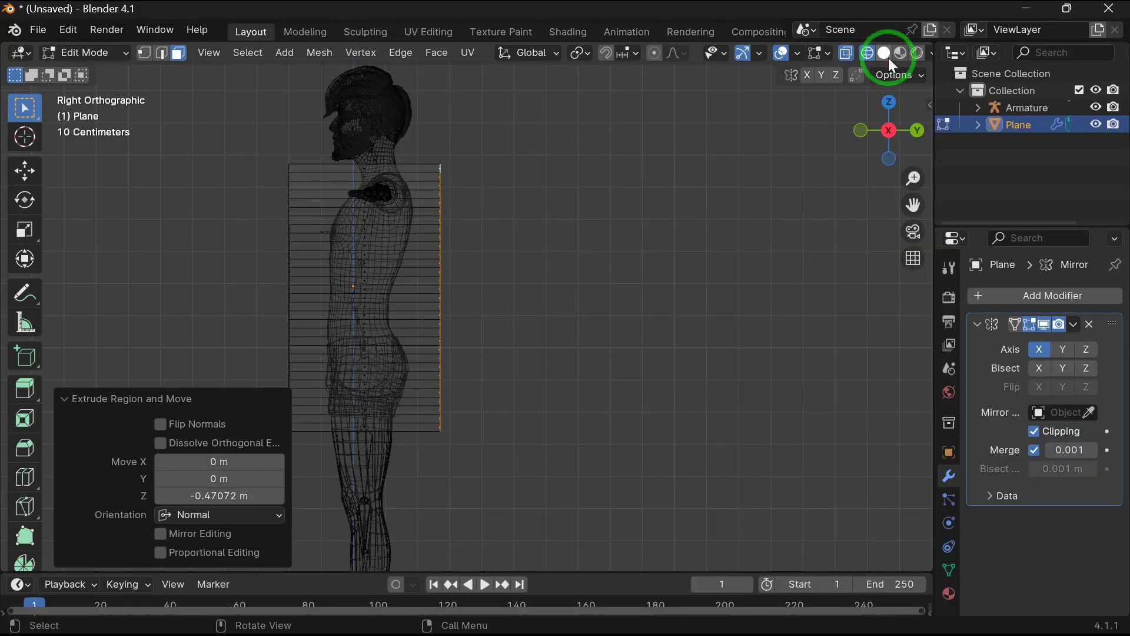
left_click(884, 53)
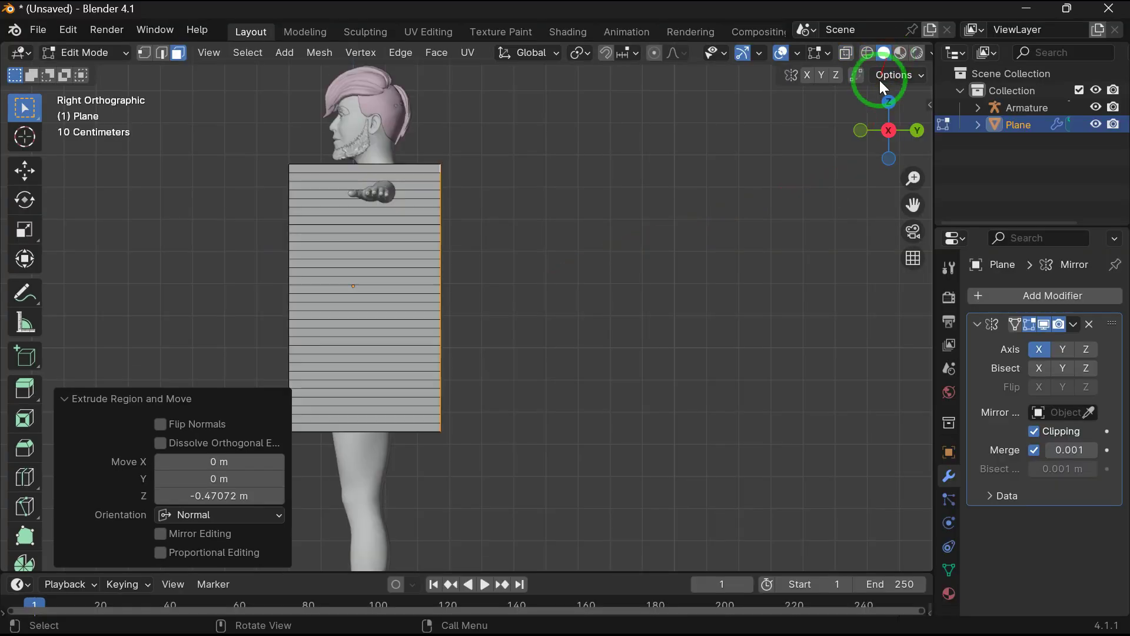
left_click(918, 130)
left_click(891, 132)
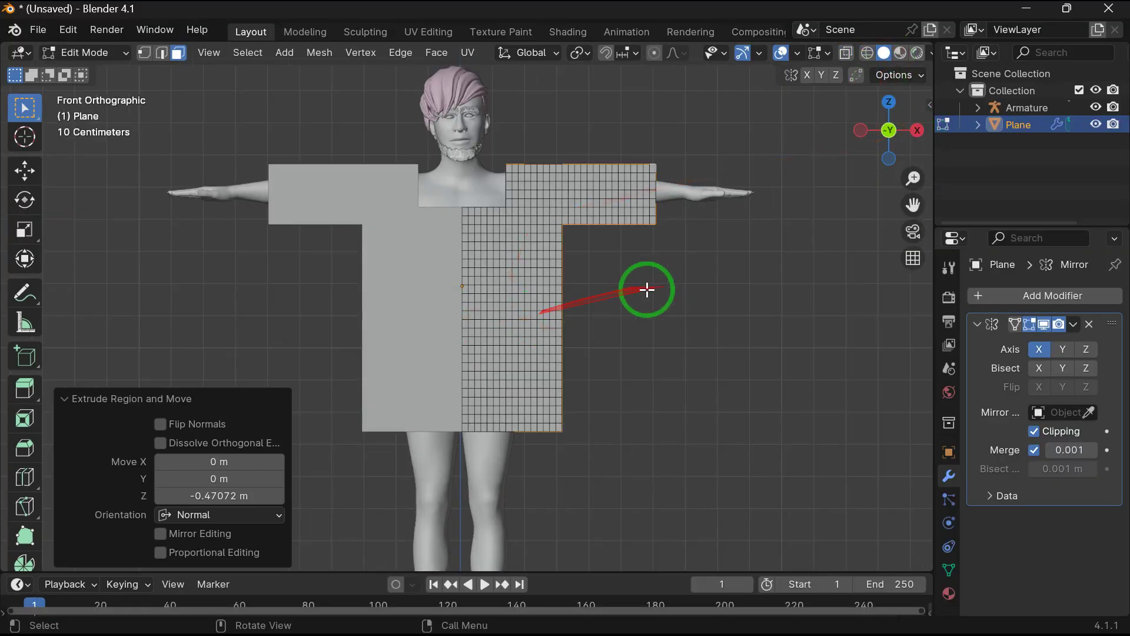
left_click_drag(893, 130, 21, 168)
Delete the inner face strip along the neck edge.
left_click(178, 54)
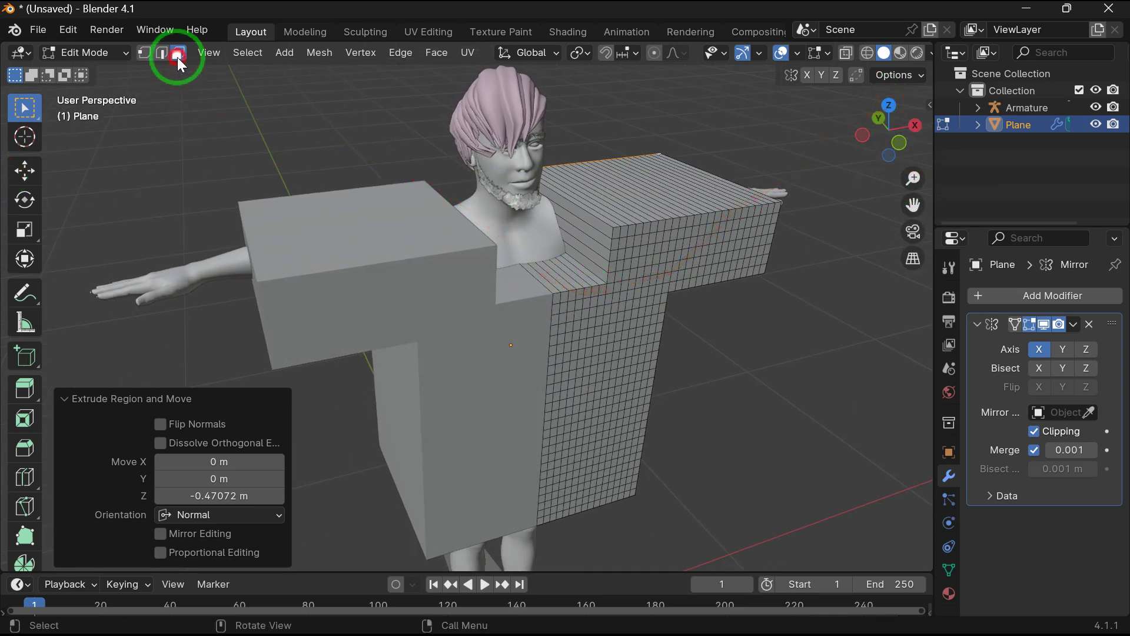
left_click(542, 278, "ctrl+shift")
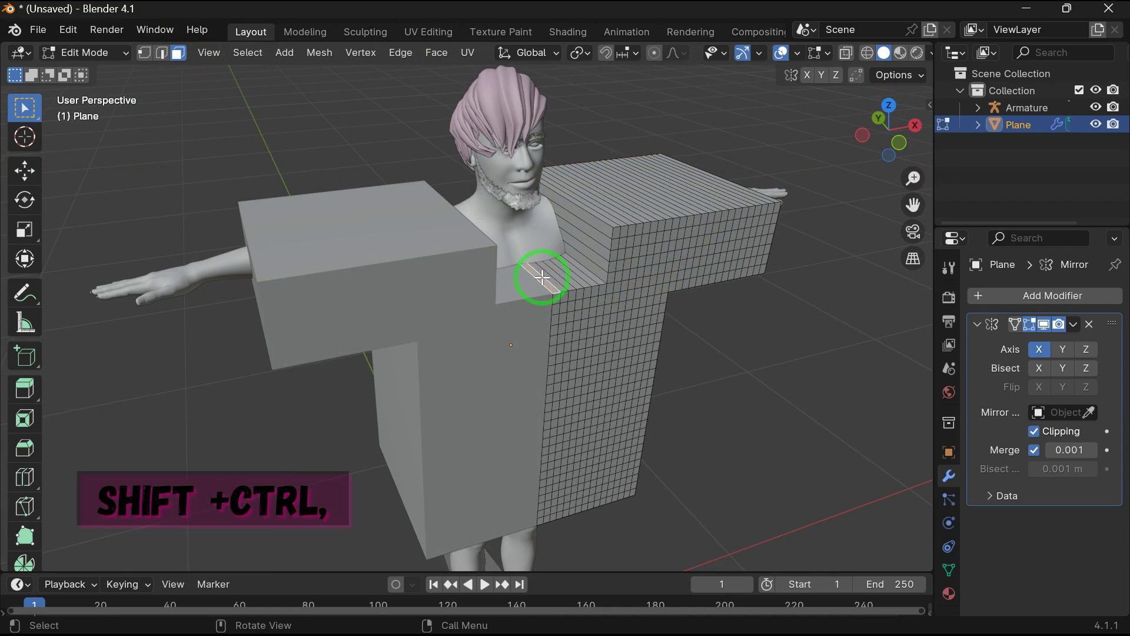
left_click(580, 212, "ctrl+shift")
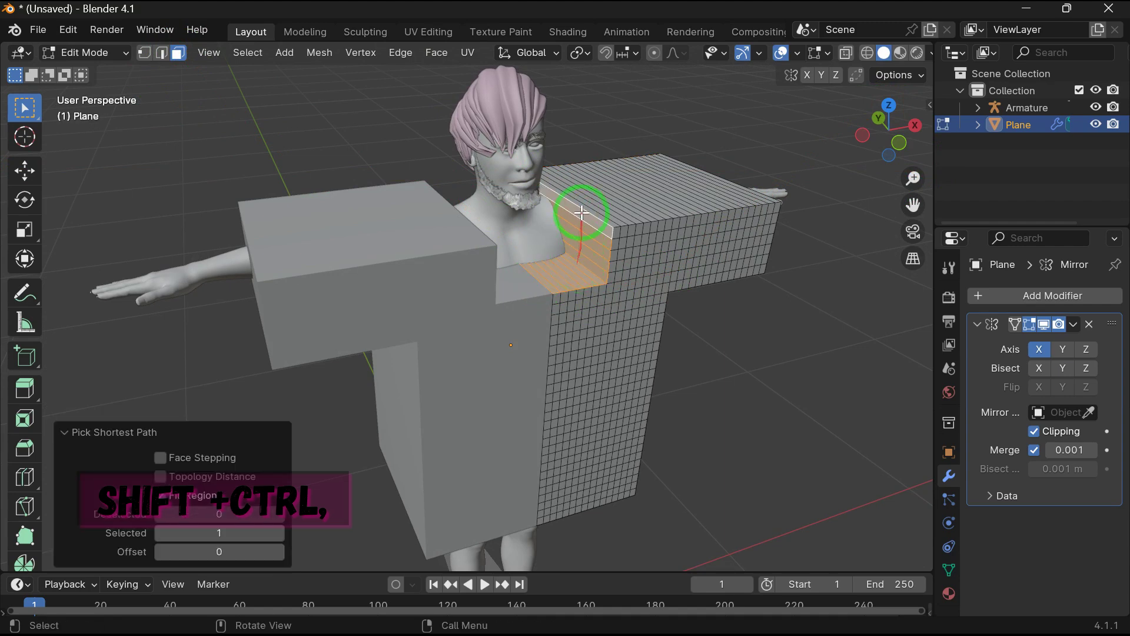
key("x")
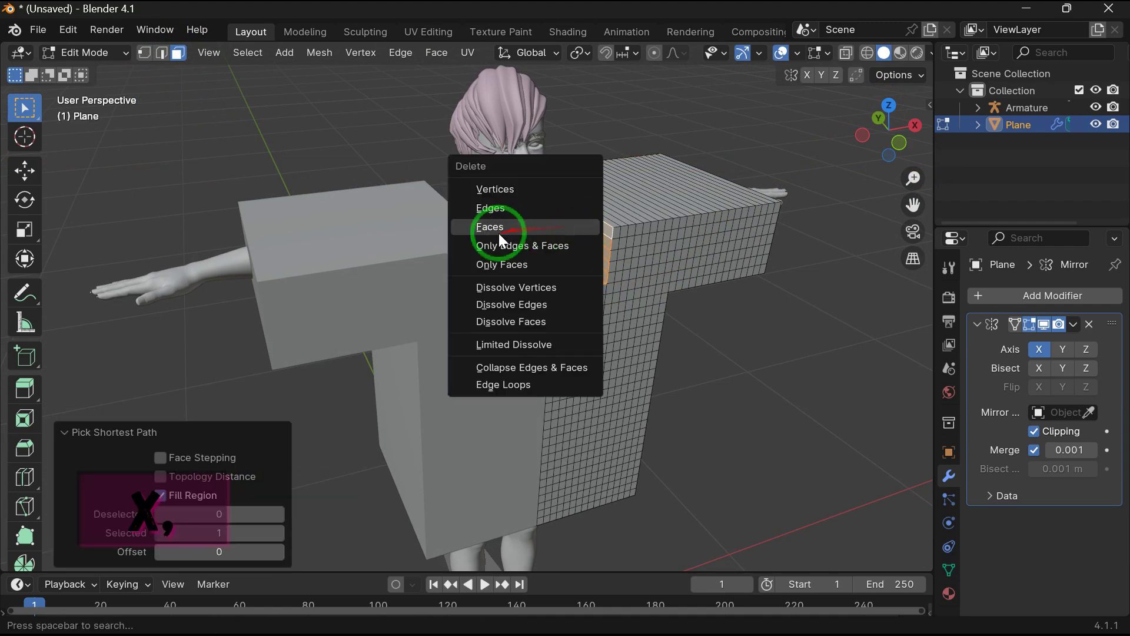
left_click(493, 229)
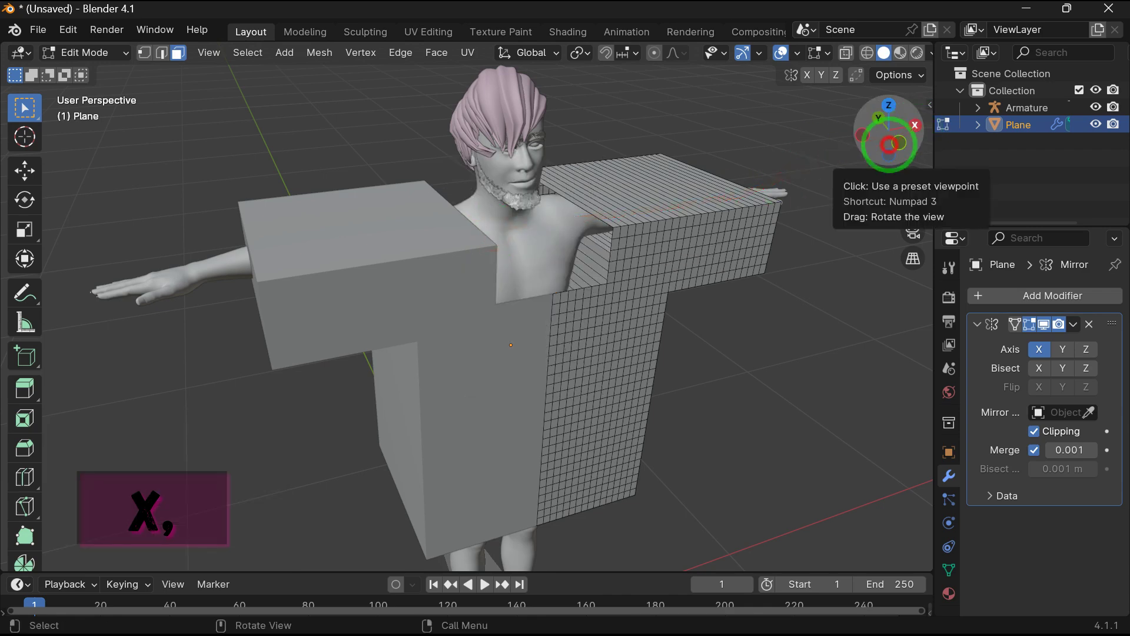
Delete the face strip from the shirt's top down to the sleeve's lower row.
left_click_drag(892, 132, 653, 103)
left_click(300, 160)
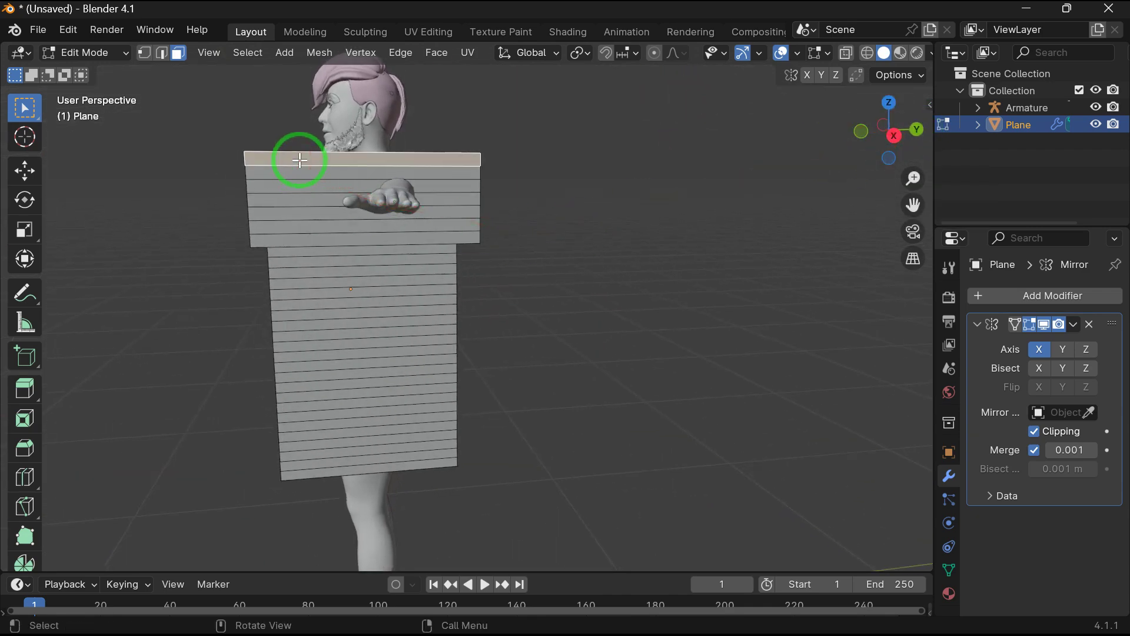
left_click(334, 239, "ctrl+shift")
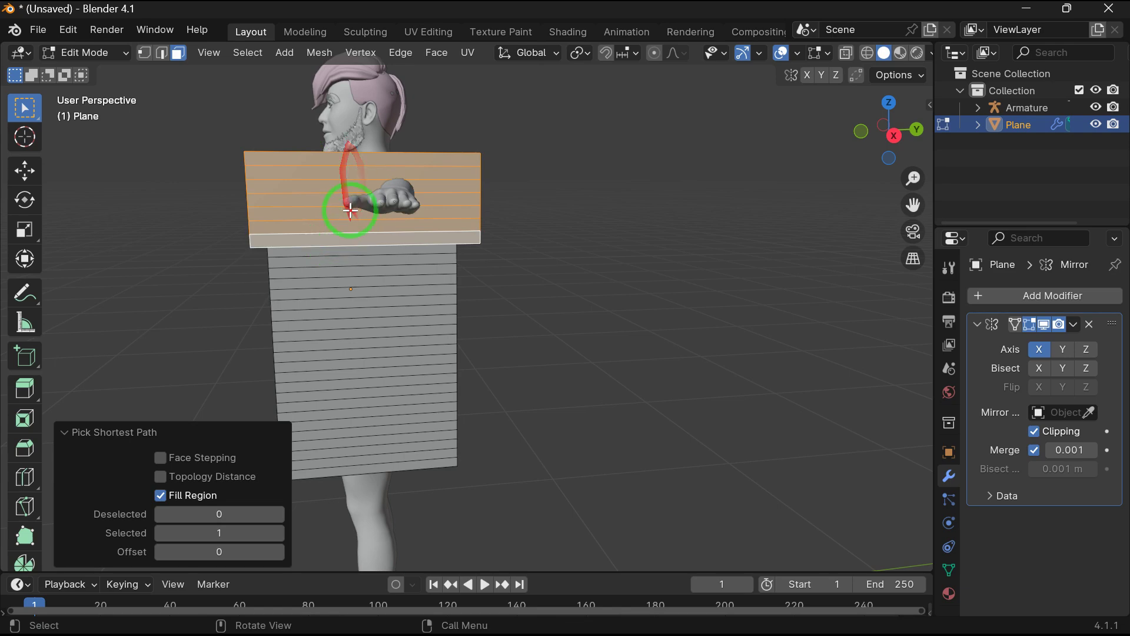
key("x")
left_click(739, 175)
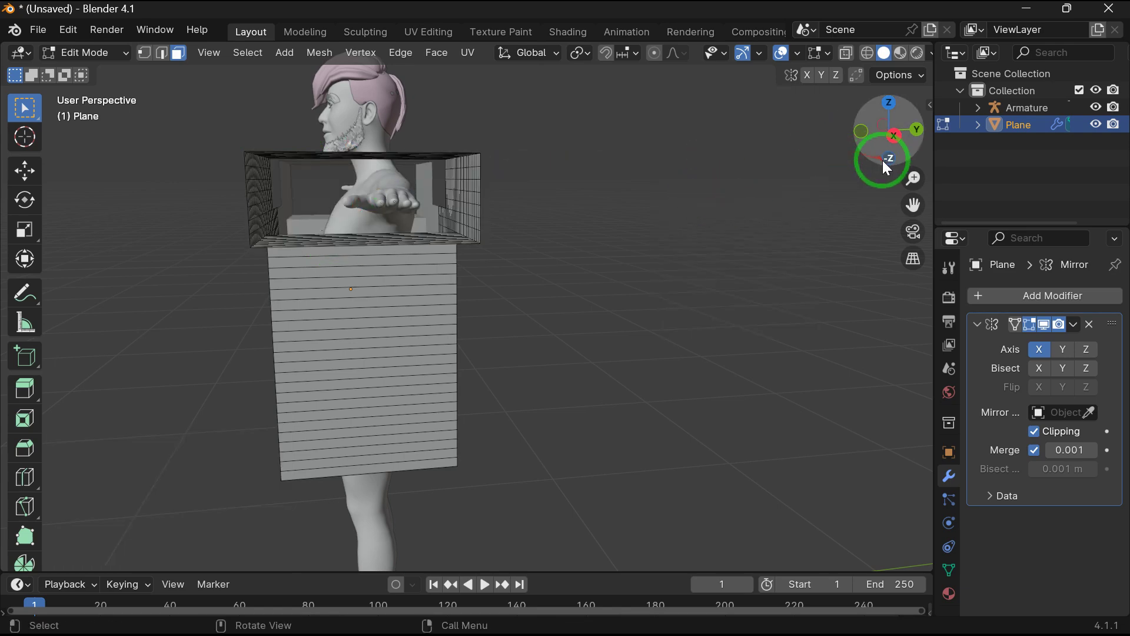
Delete the bottom faces of the torso to open the hem.
left_click_drag(887, 168, 380, 253)
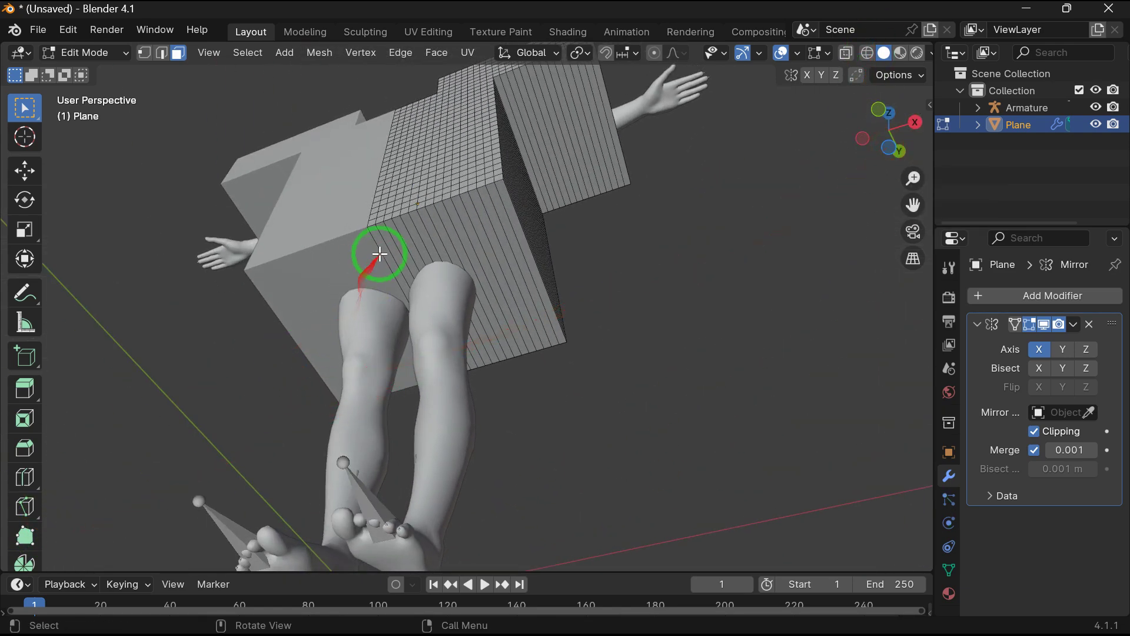
left_click(504, 202, "ctrl+shift")
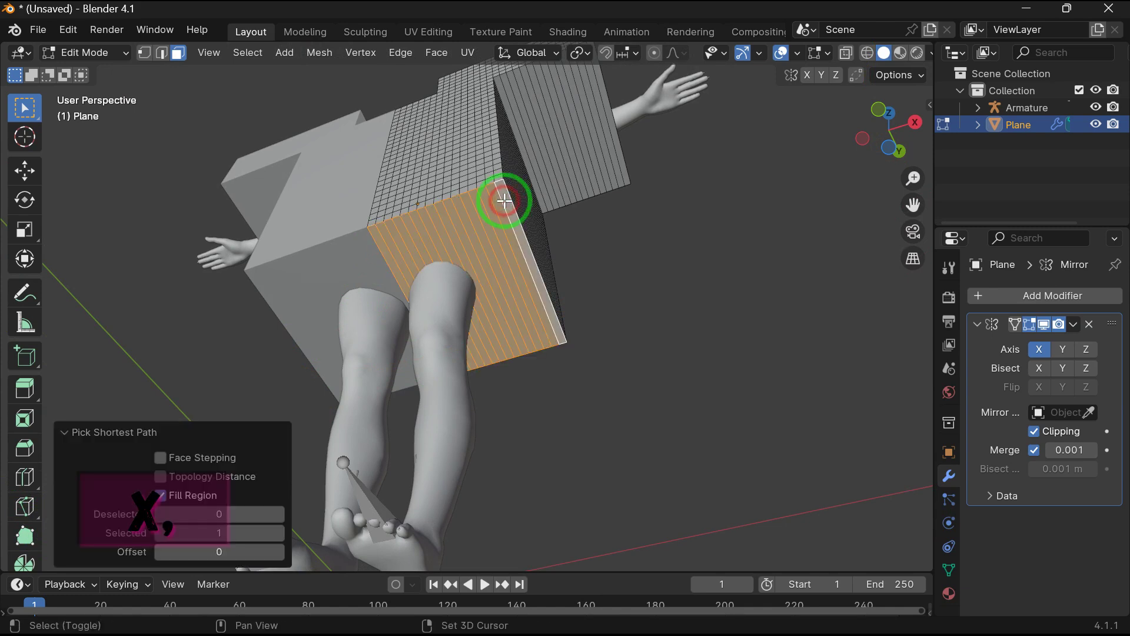
key("x")
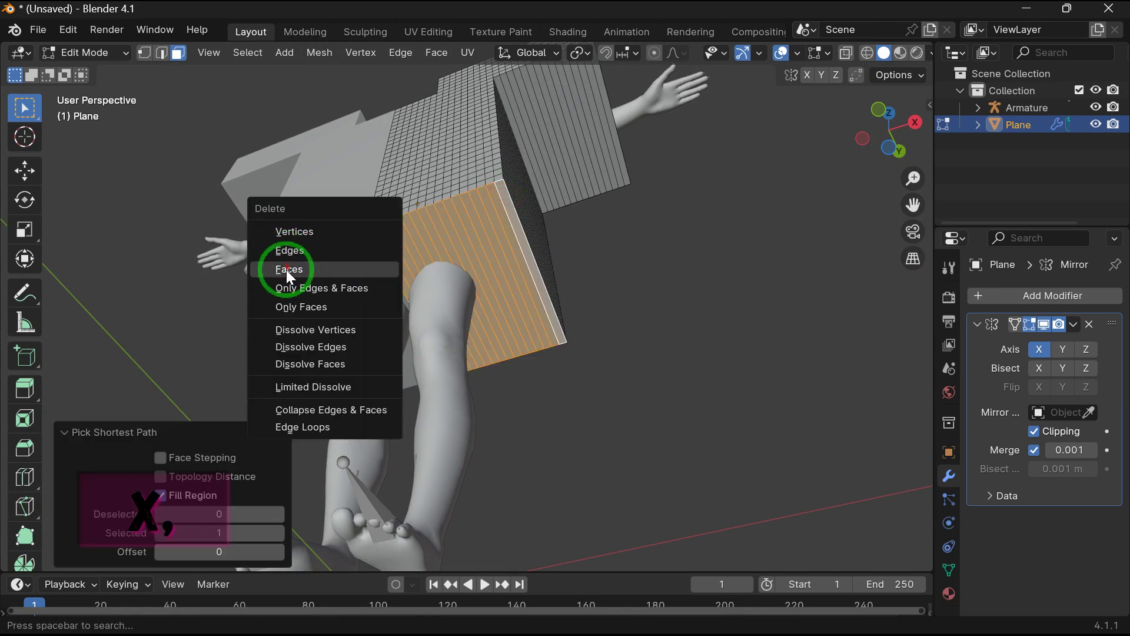
left_click(294, 270)
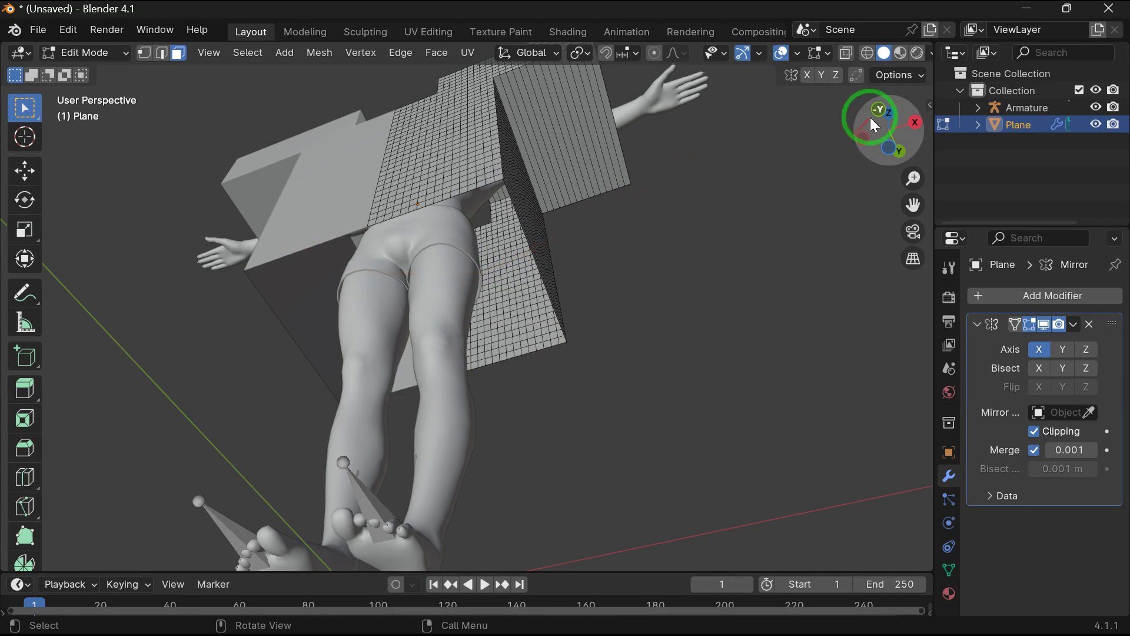
left_click_drag(873, 118, 810, 271)
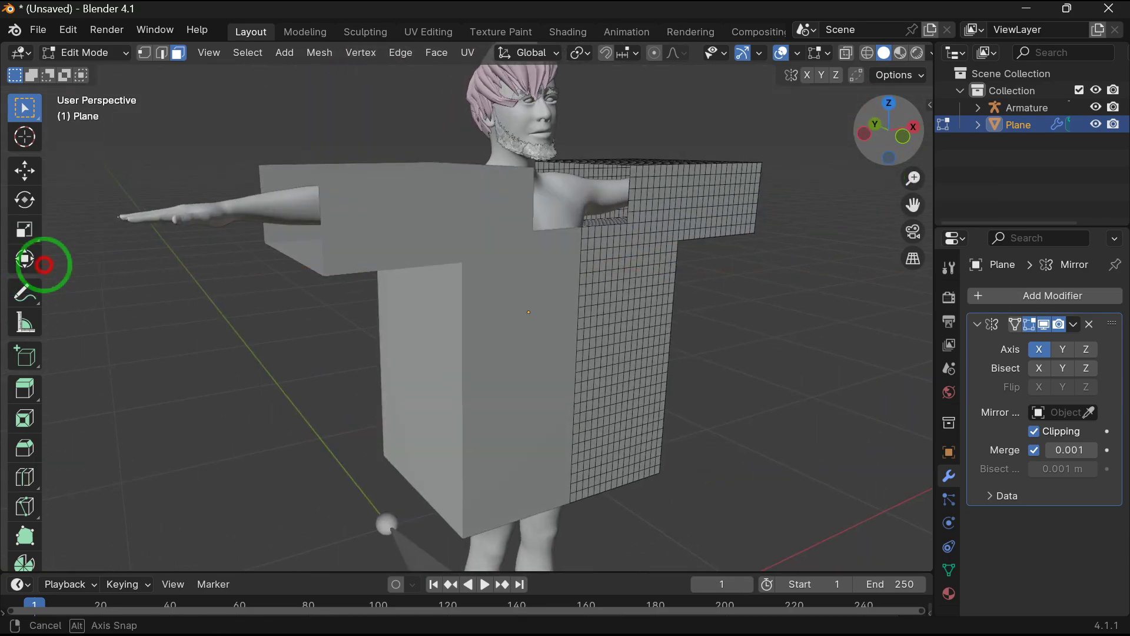
Delete only the sleeve's top faces, keeping their edges.
middle_click_drag(44, 265, 416, 251)
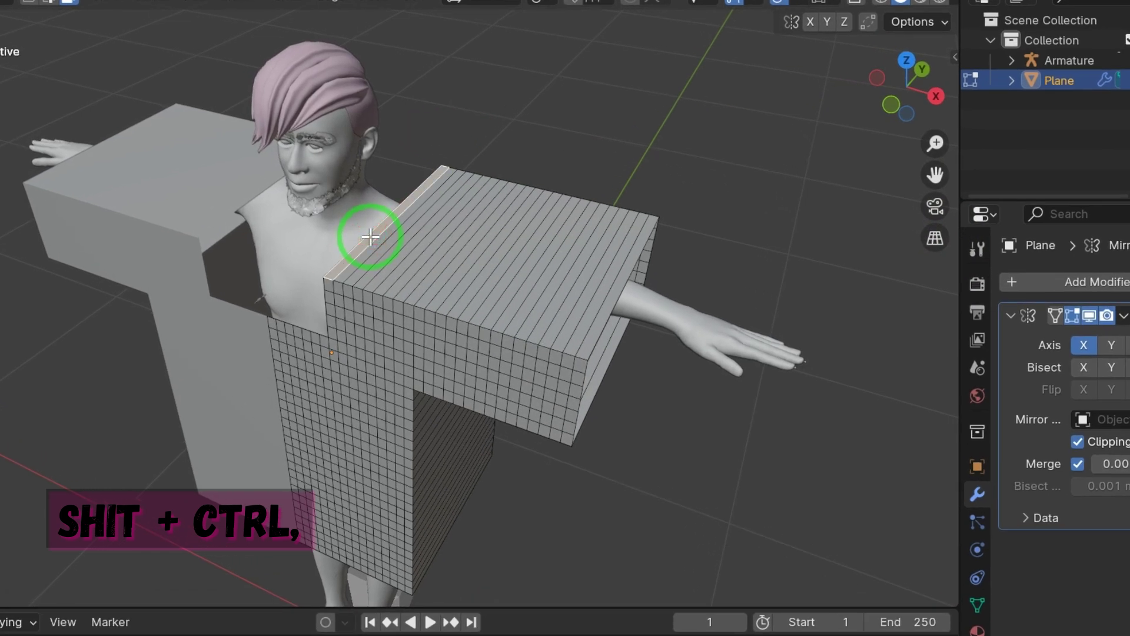
left_click(610, 294, "ctrl+shift")
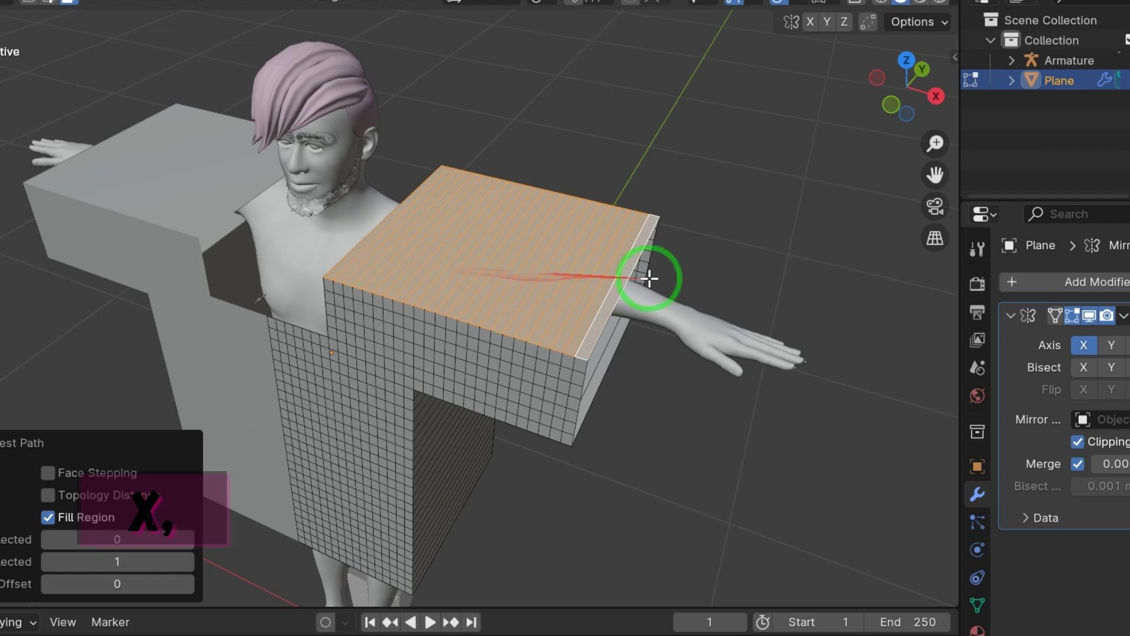
key("x")
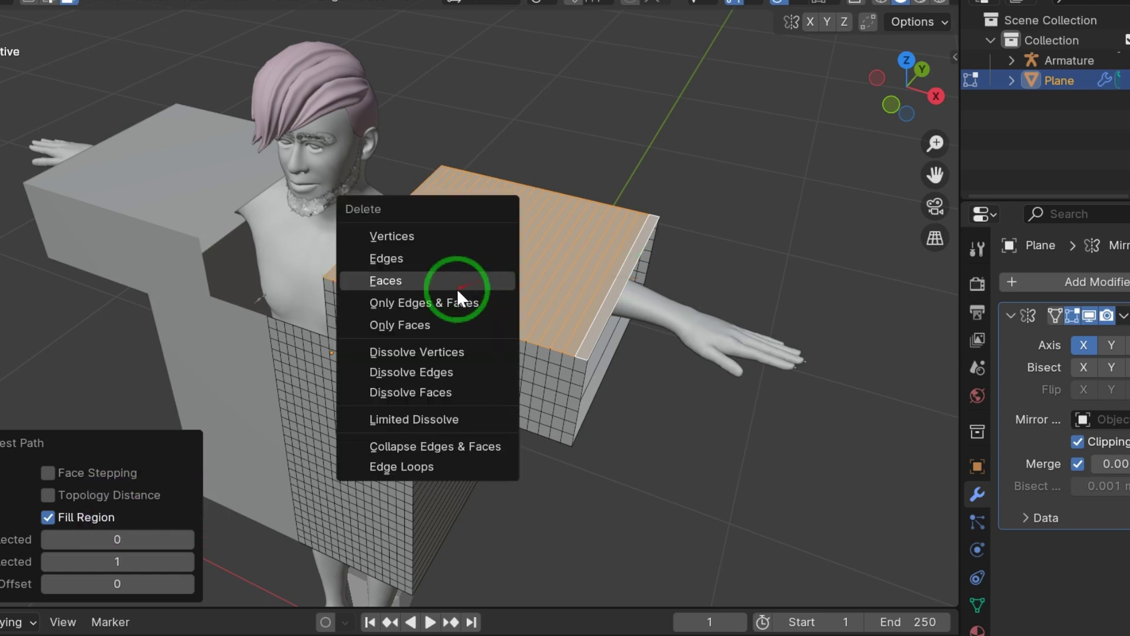
left_click(361, 329)
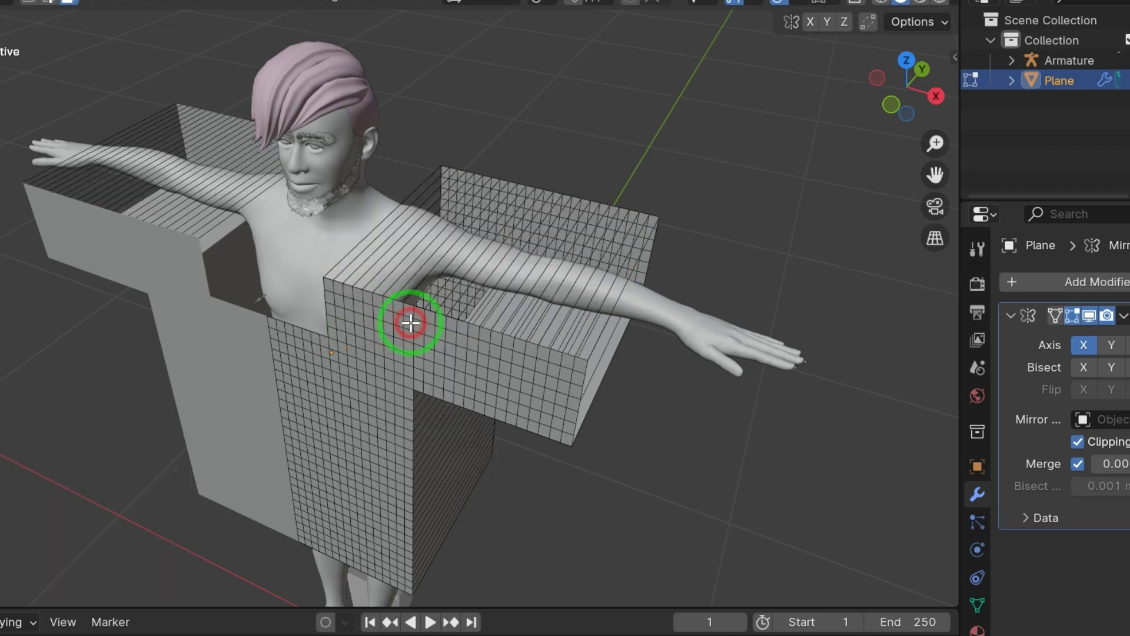
Select the wall of faces from the bottom loop up to the top and delete only faces.
left_click_drag(913, 113, 347, 389)
left_click(324, 387, "alt")
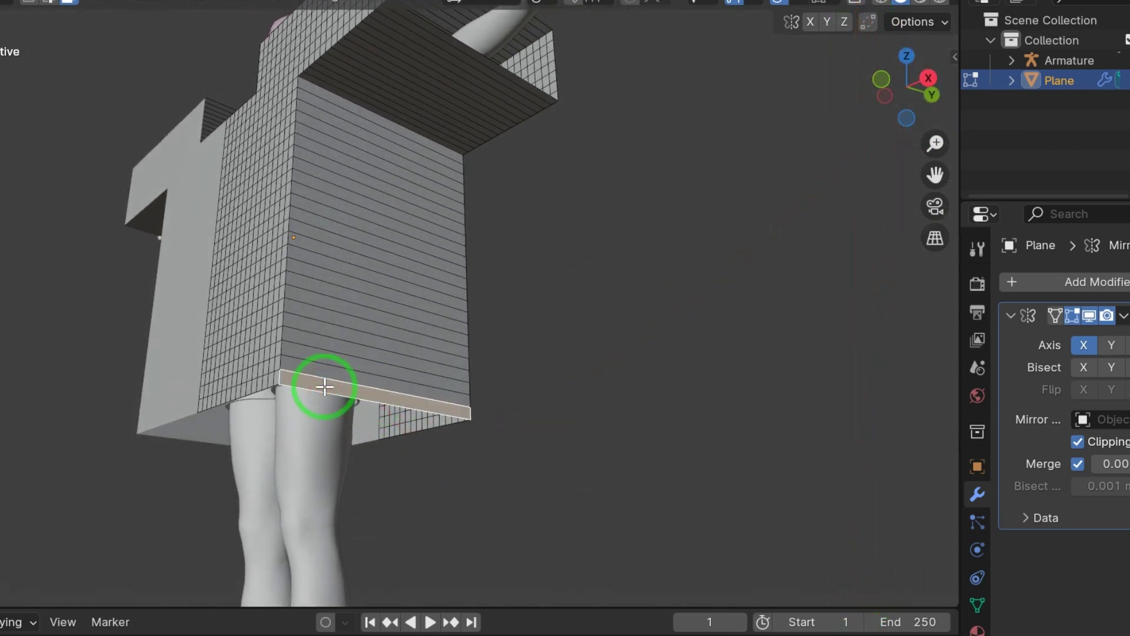
left_click(458, 45, "ctrl+shift")
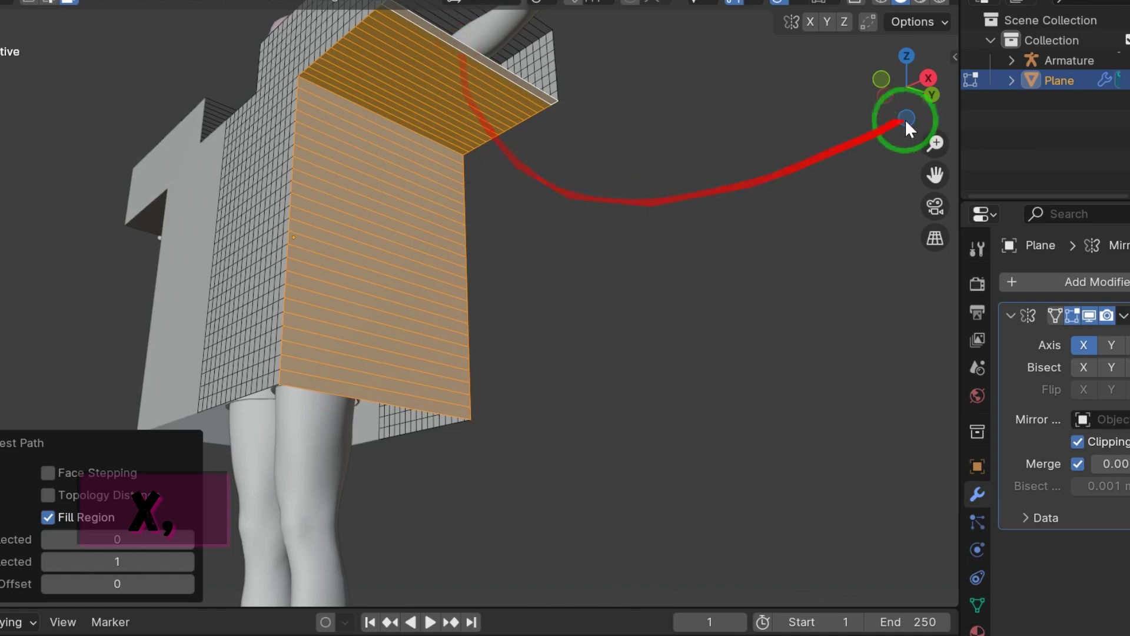
left_click_drag(888, 76, 746, 238)
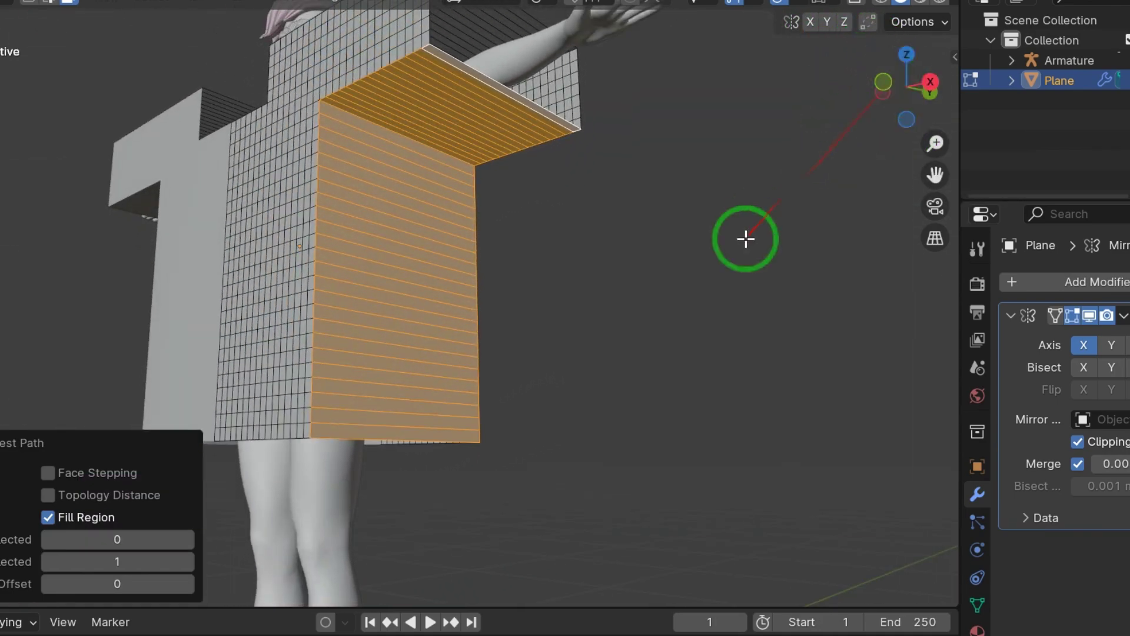
key("x")
left_click(653, 235)
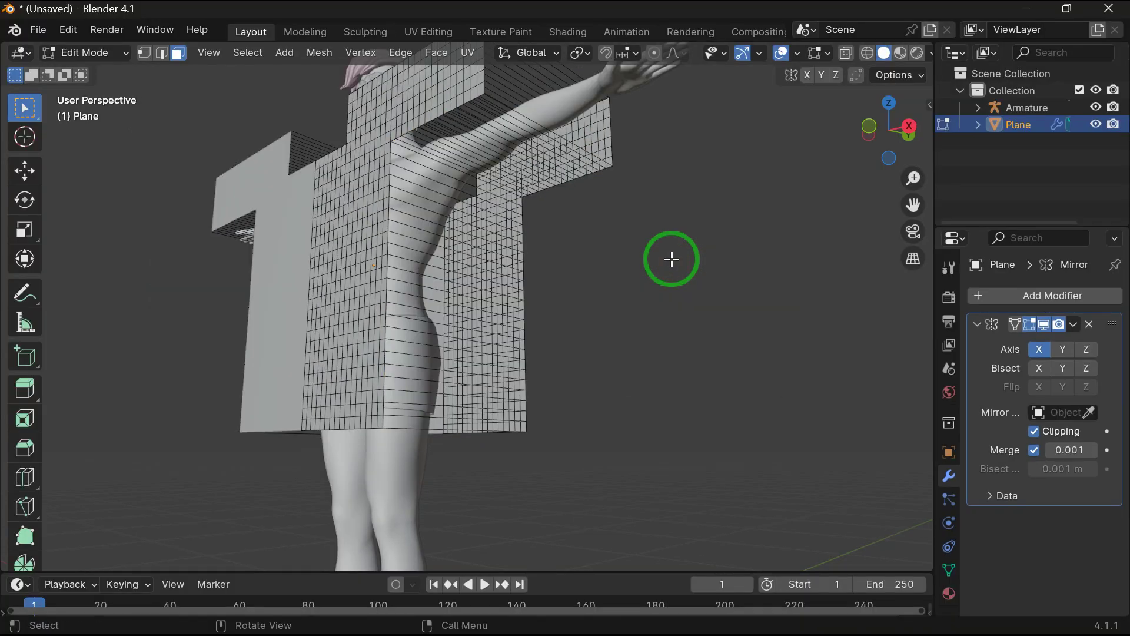
left_click_drag(883, 114, 367, 211)
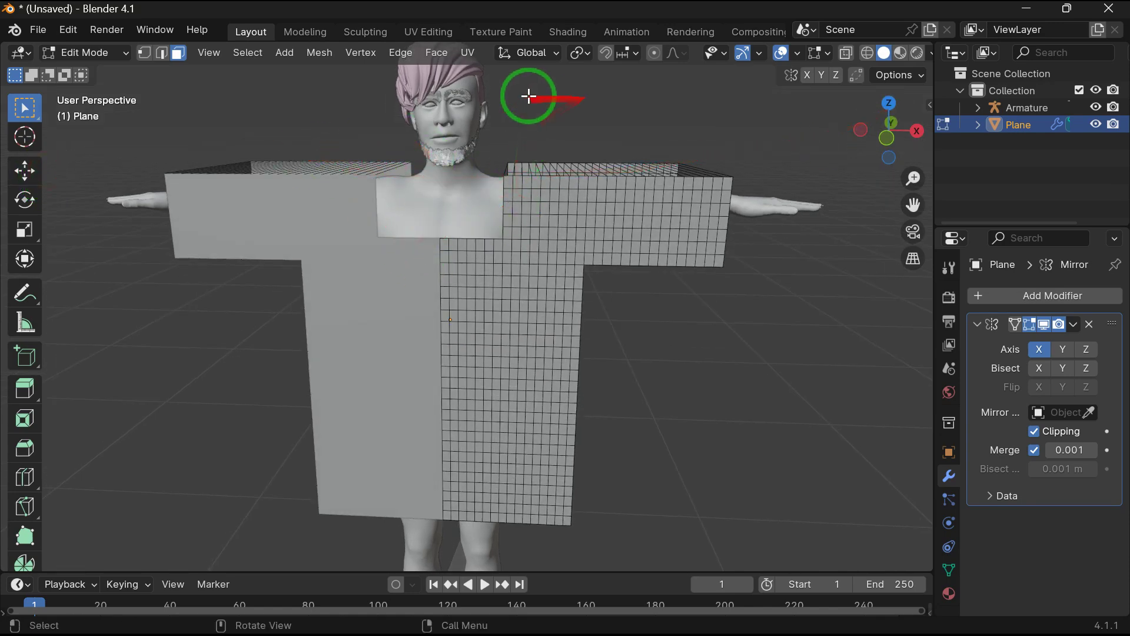
Switch the shirt to Object Mode and apply Shade Smooth with Keep Sharp Edges.
left_click(107, 53)
left_click(108, 80)
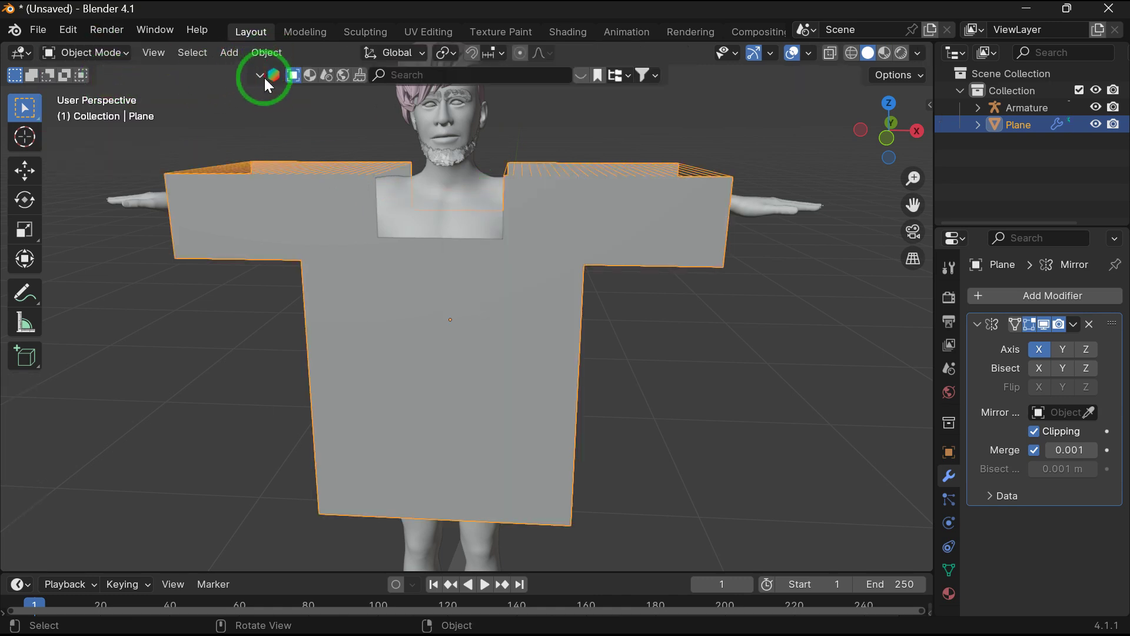
left_click(265, 53)
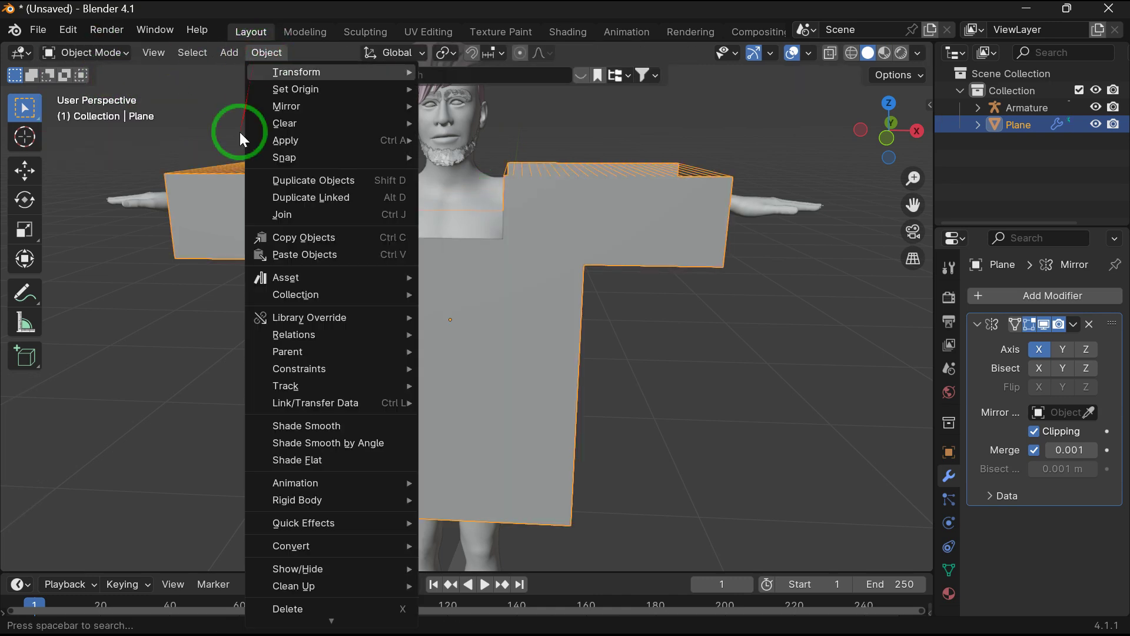
left_click(310, 425)
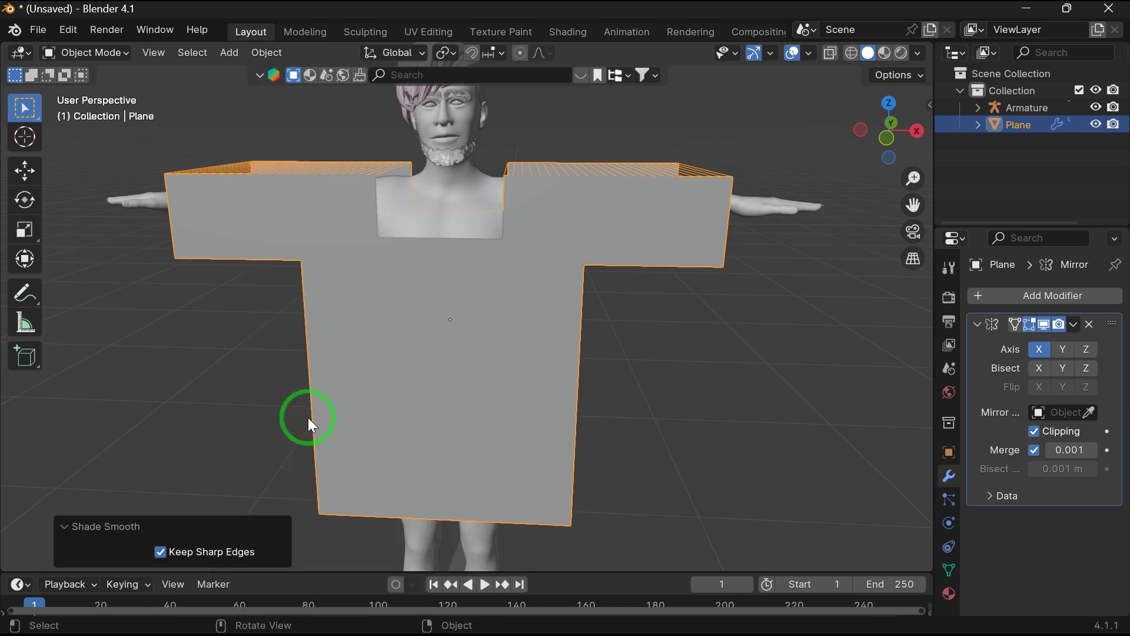
left_click(92, 55)
Select all shirt faces in Edit Mode, recalculate normals outside, then return to Object Mode.
left_click(108, 93)
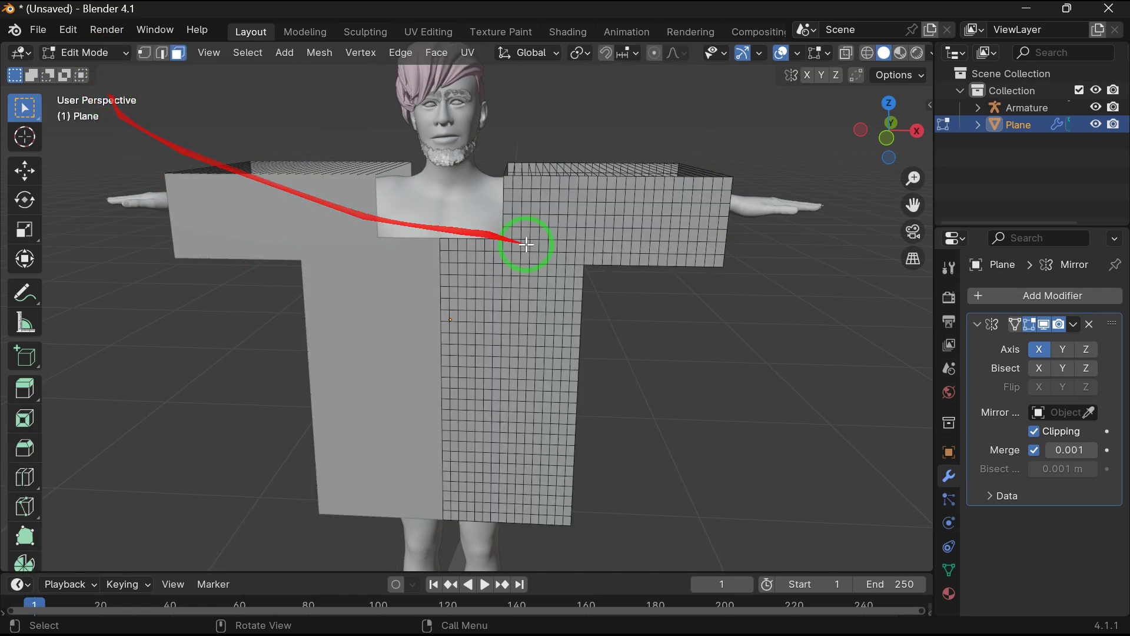
key("a")
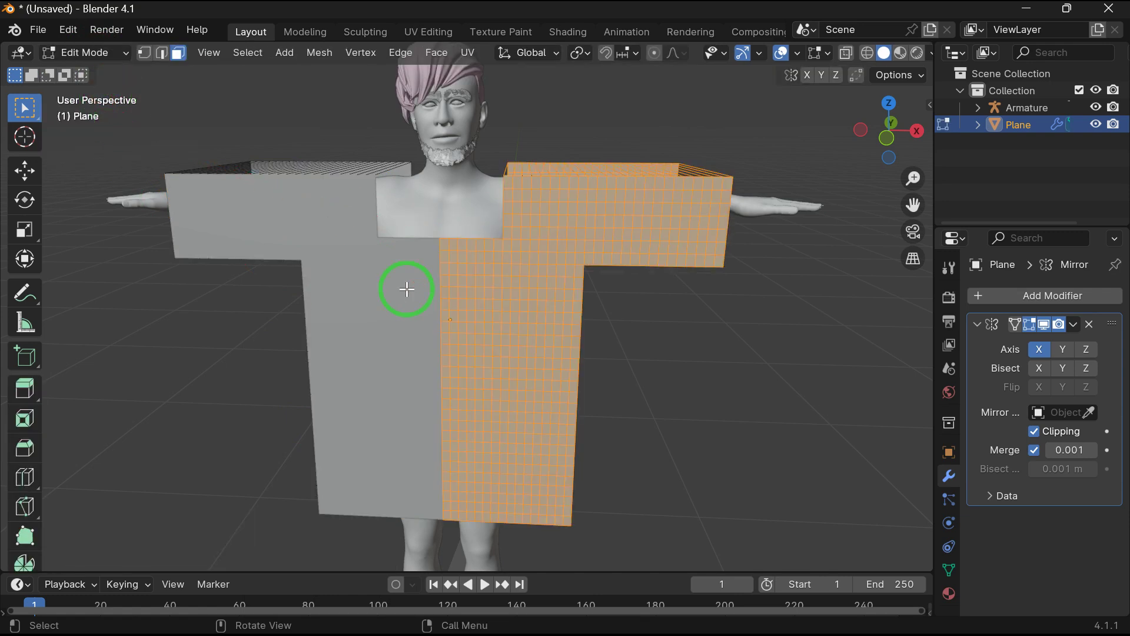
key("alt+n")
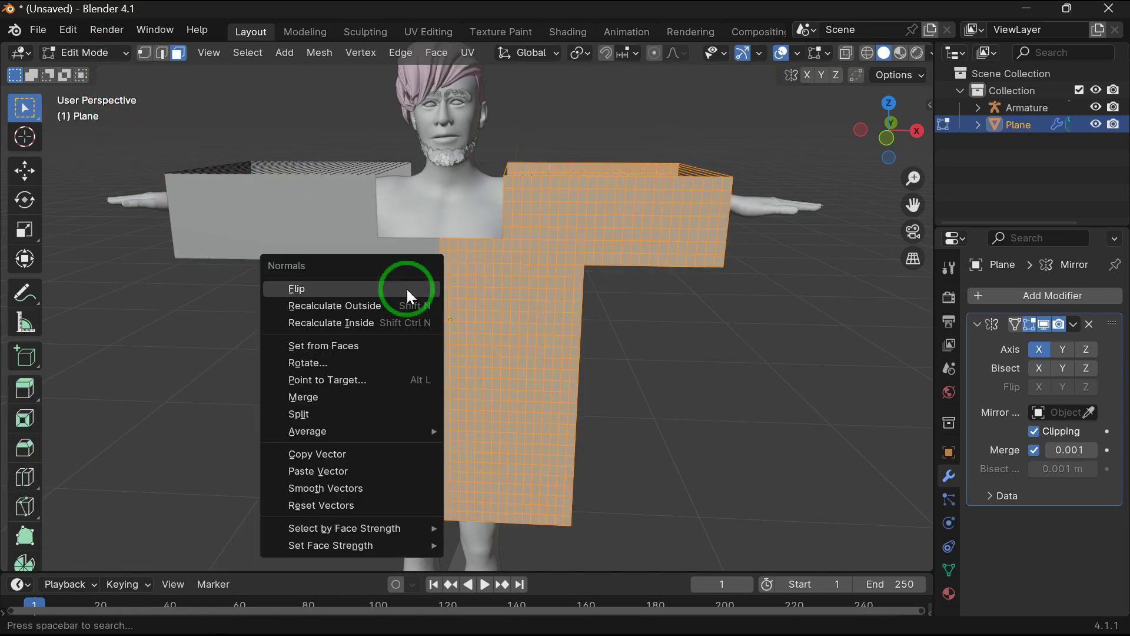
left_click(370, 306)
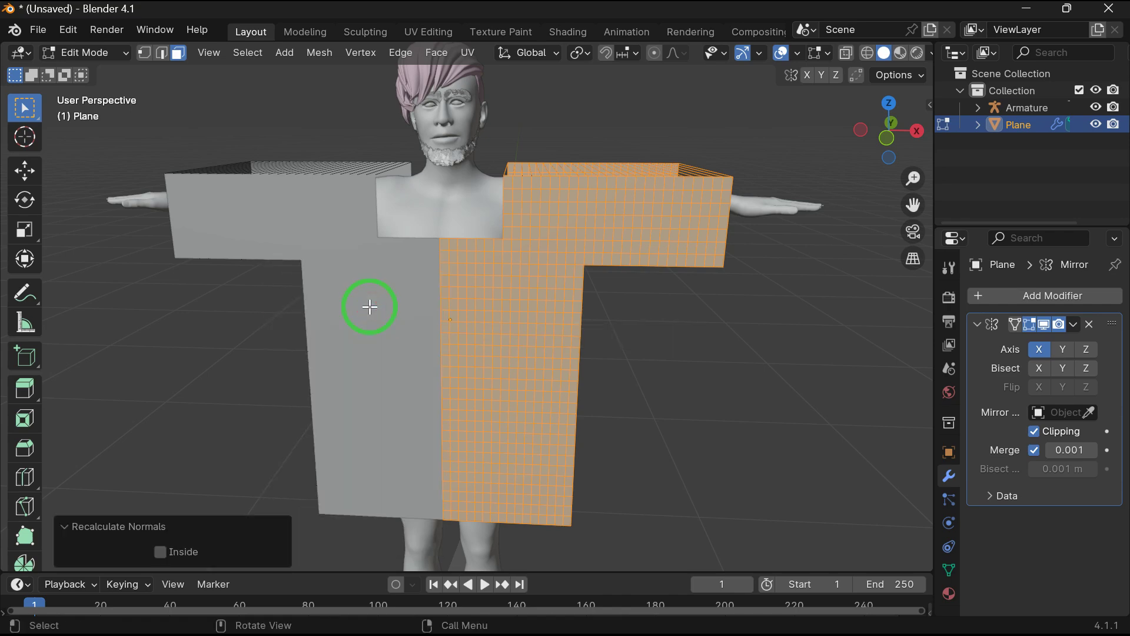
left_click(108, 58)
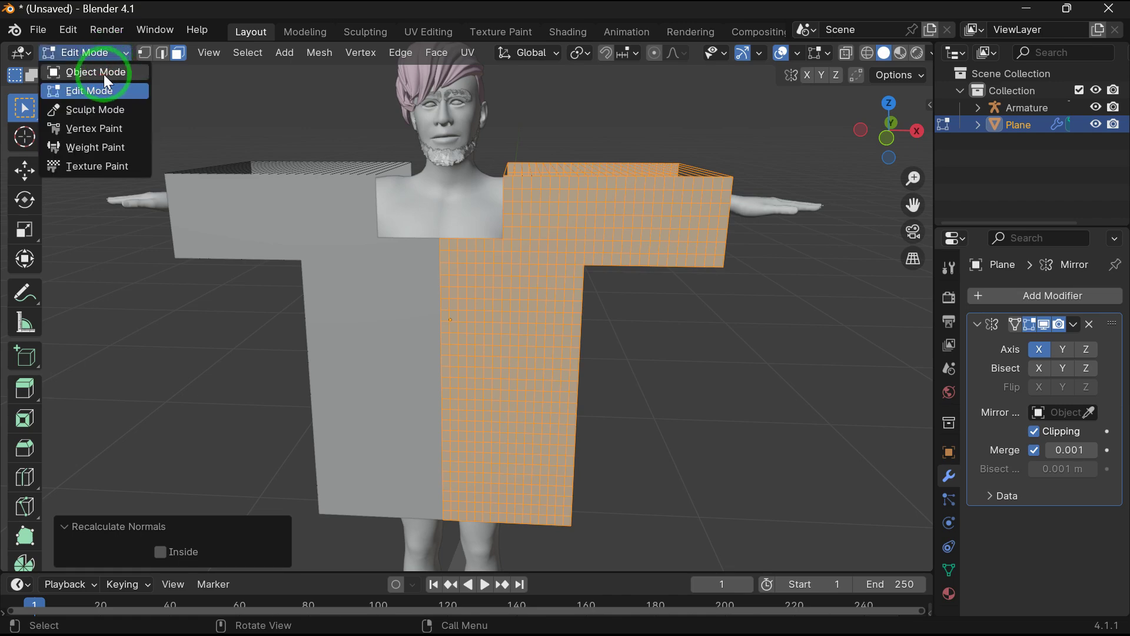
left_click(104, 74)
left_click_drag(889, 164, 316, 116)
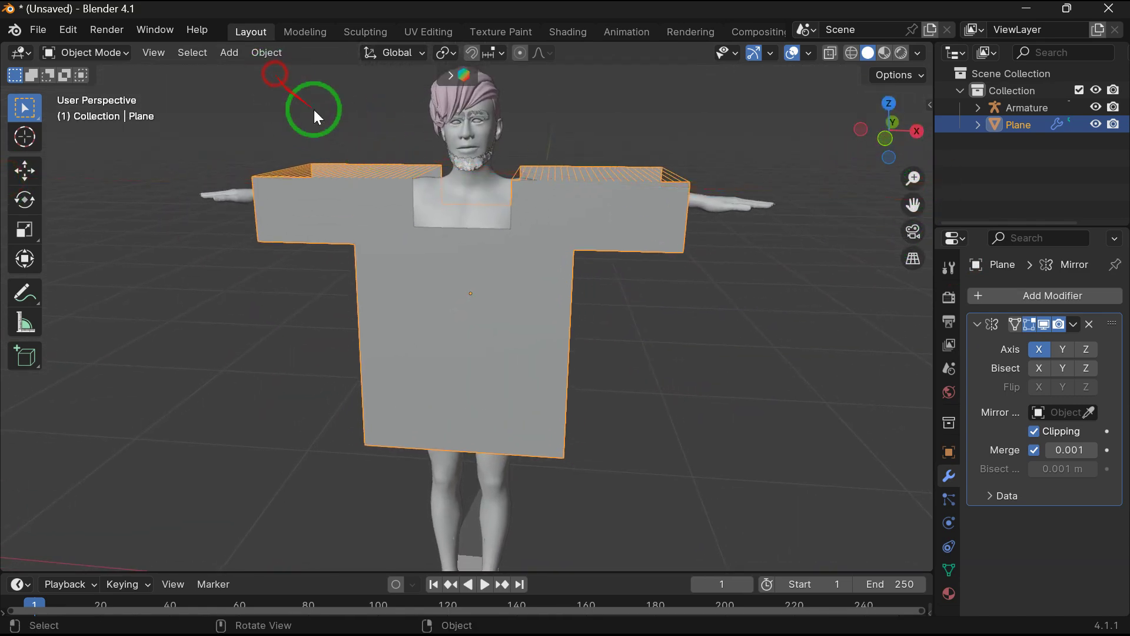
Add Collision physics to the CC_Base_Body character body, then select the shirt.
left_click(889, 140)
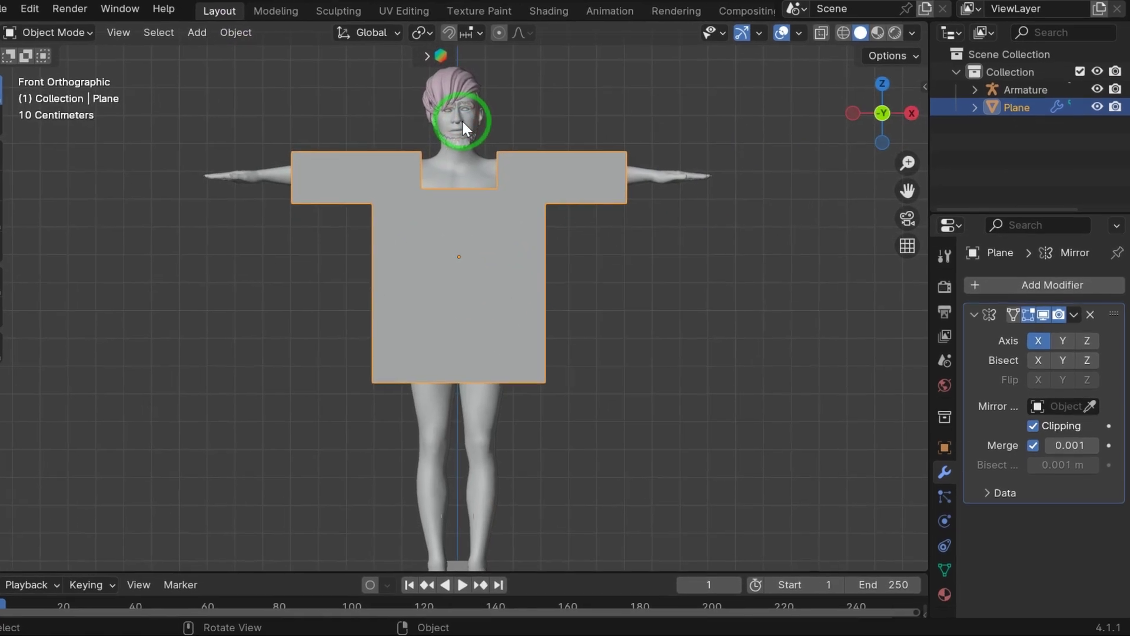
left_click(465, 400)
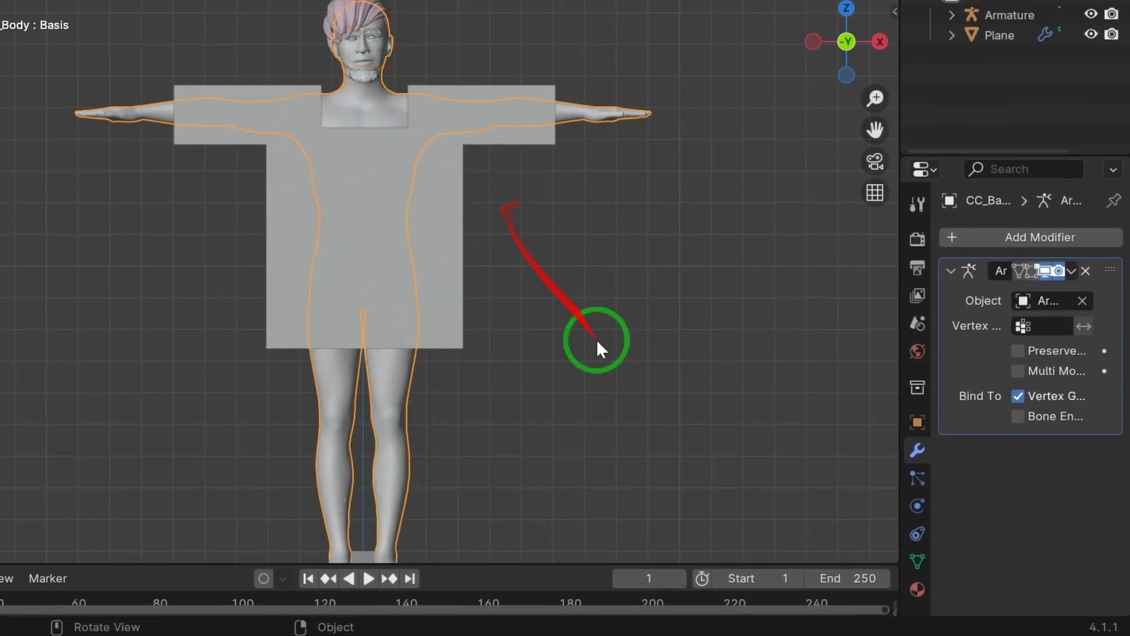
left_click(917, 505)
left_click(1046, 258)
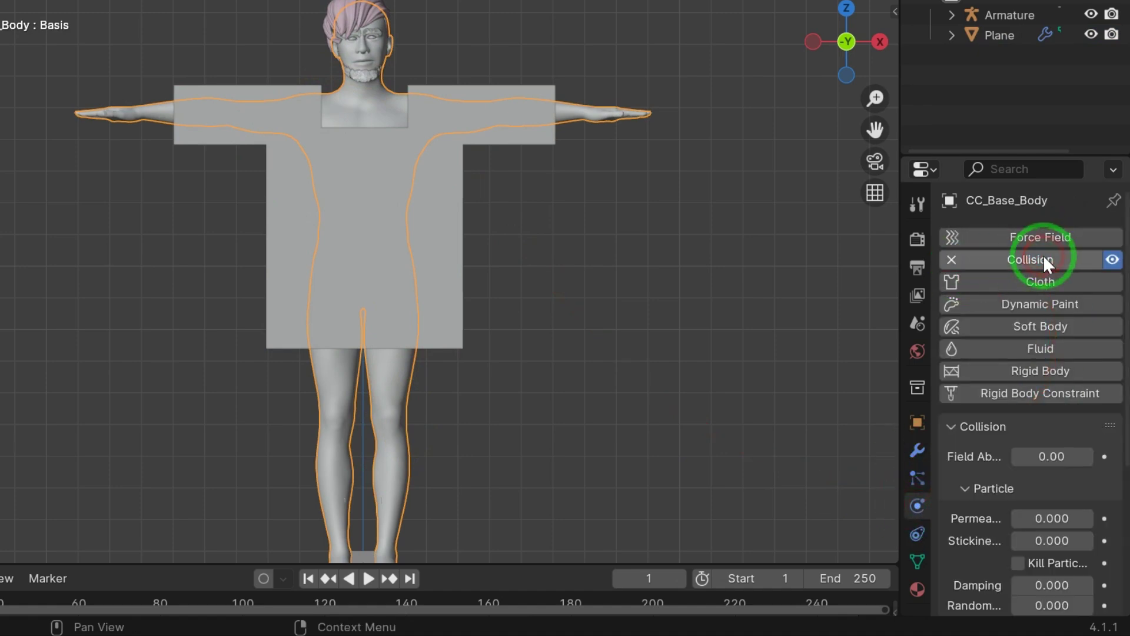
left_click(917, 450)
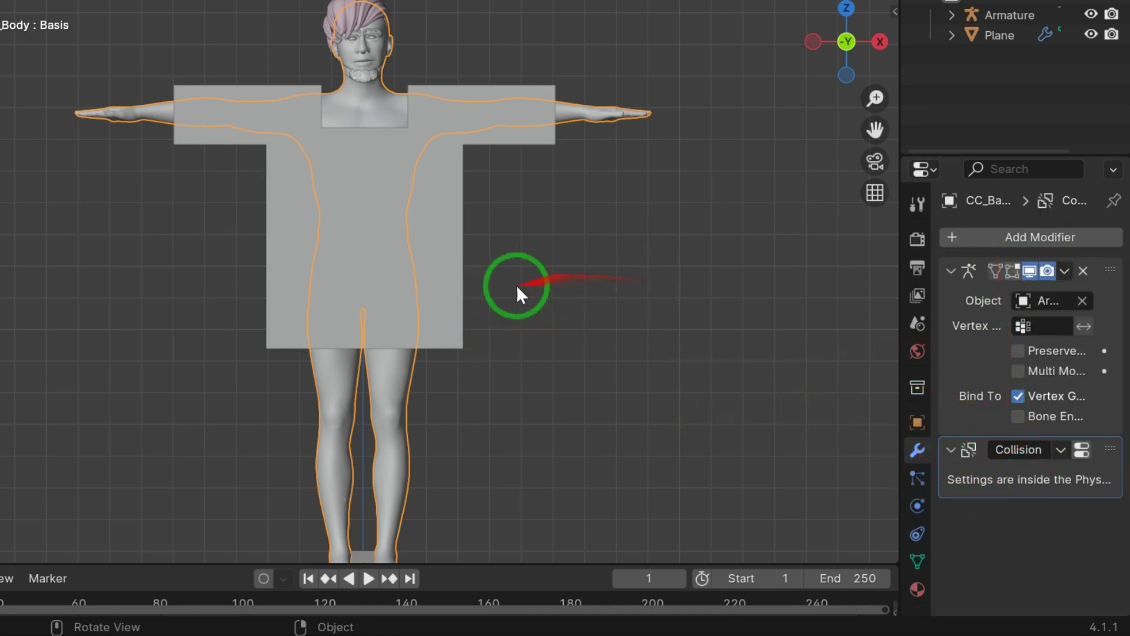
left_click(444, 245)
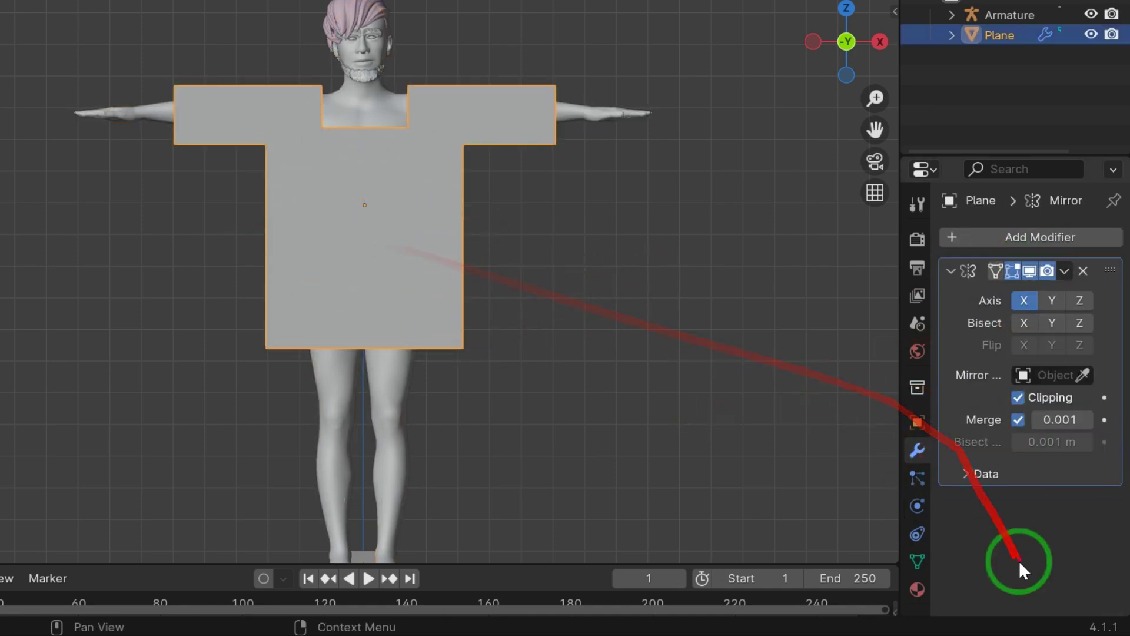
Add Cloth physics to the shirt, tick Sewing under Shape, and start playback.
left_click(916, 505)
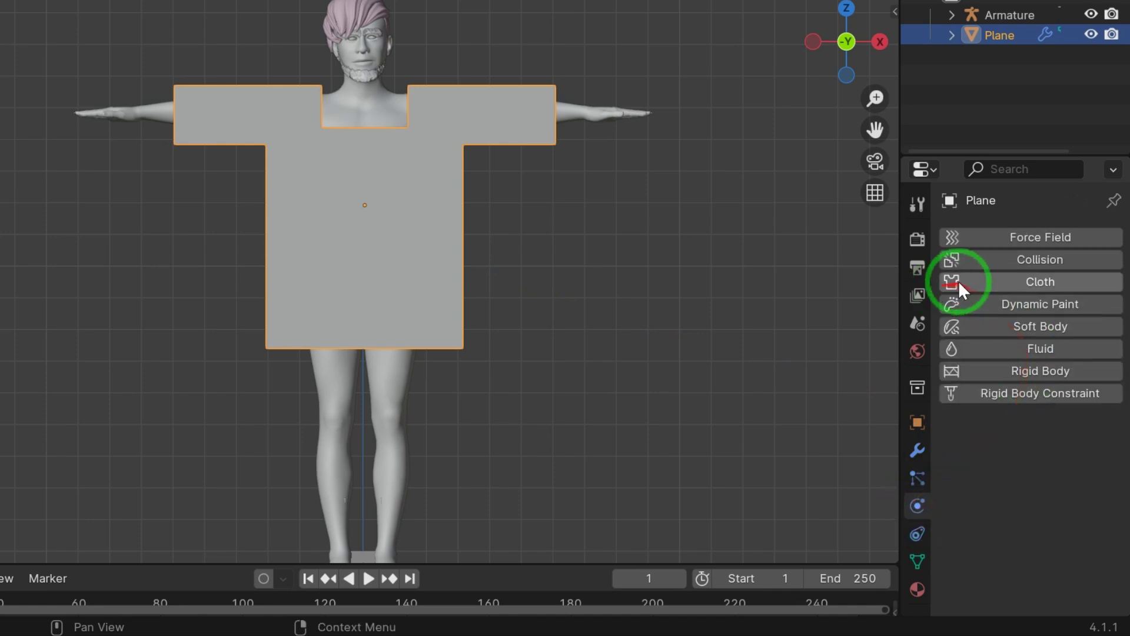
left_click(1039, 280)
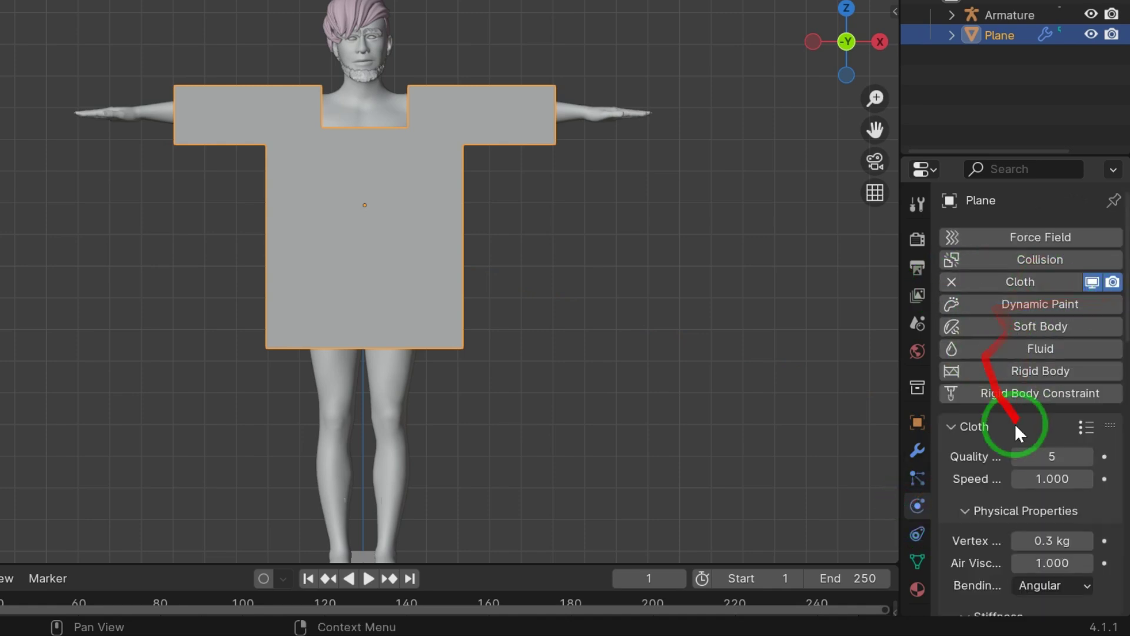
scroll(1016, 454, "down", 15)
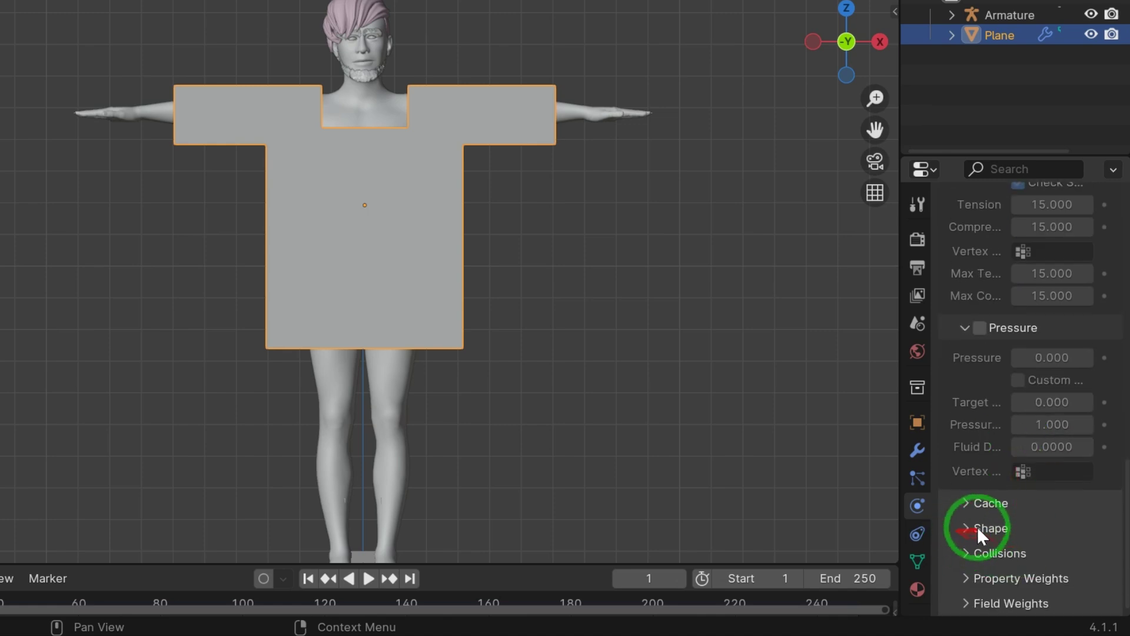
left_click(973, 528)
scroll(1036, 530, "down", 3)
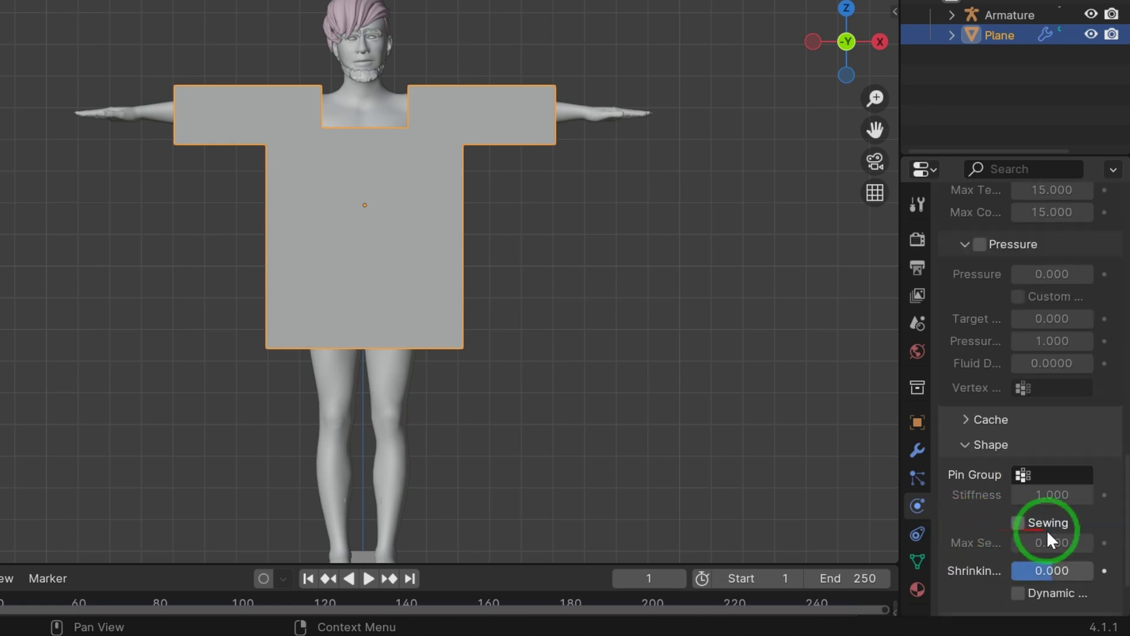
left_click(1017, 523)
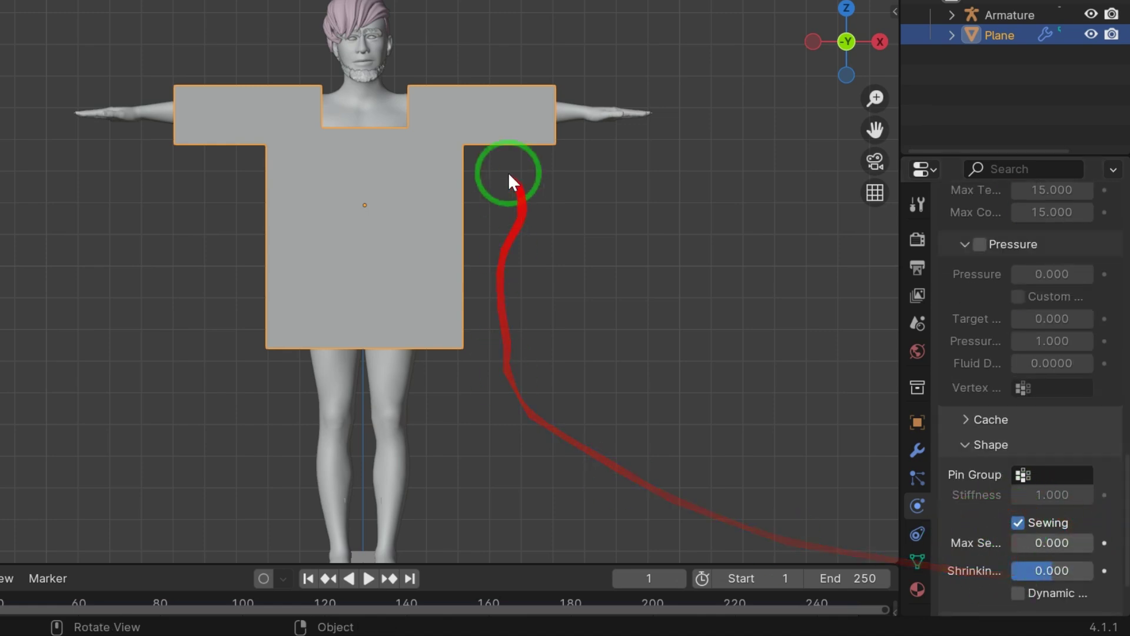
key("space")
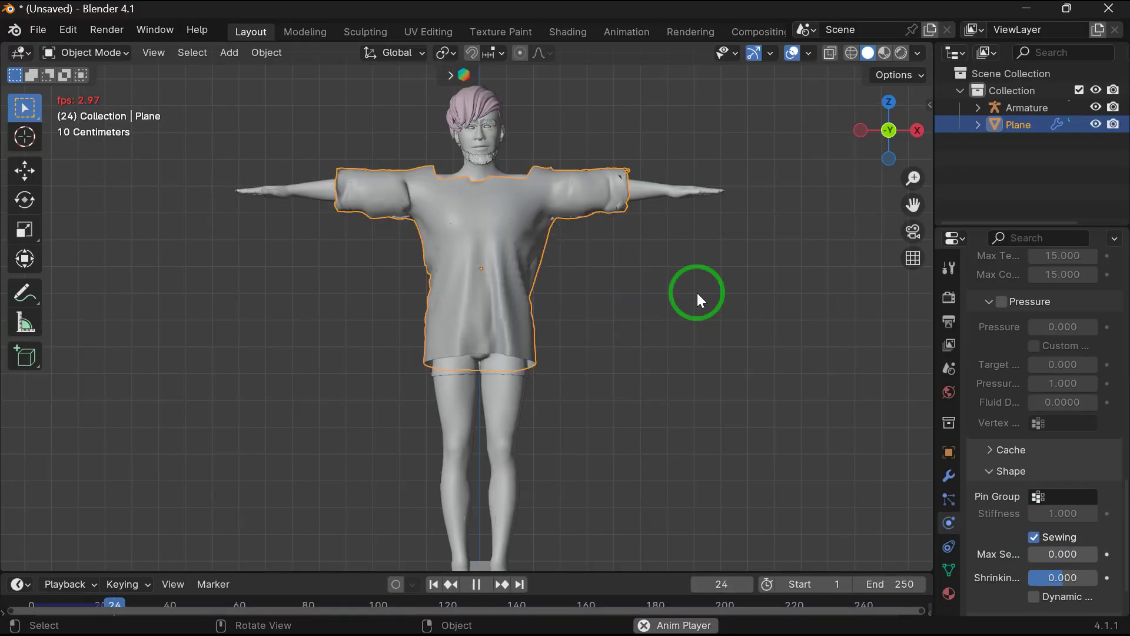
Watch the shirt drape while pausing and resuming playback, then rewind to frame 0.
middle_click_drag(697, 292, 644, 412)
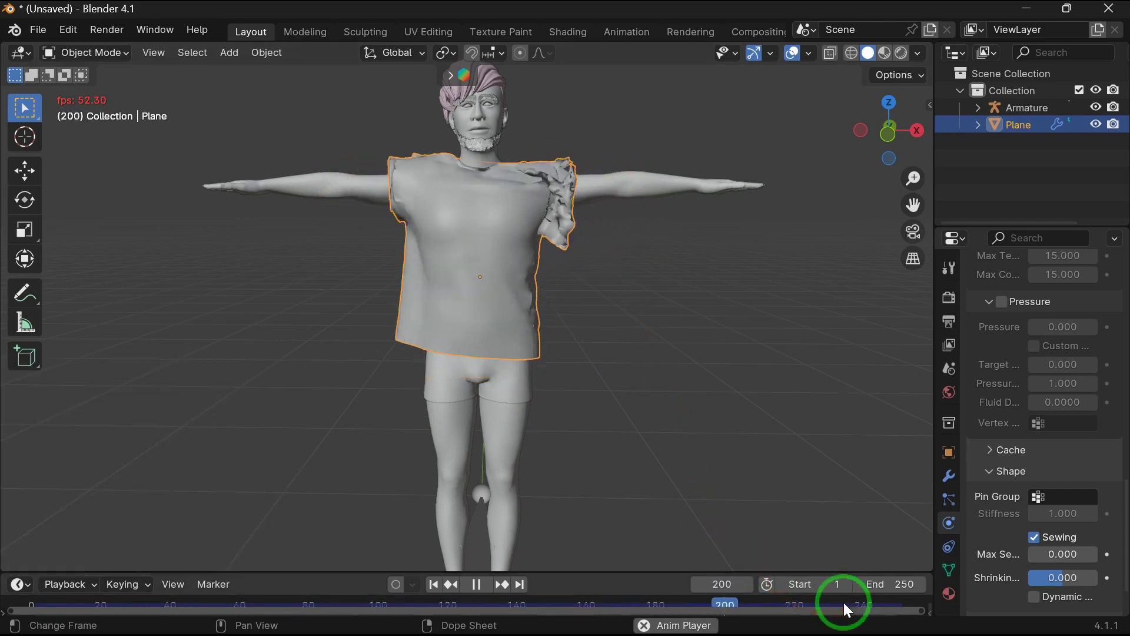
key("space")
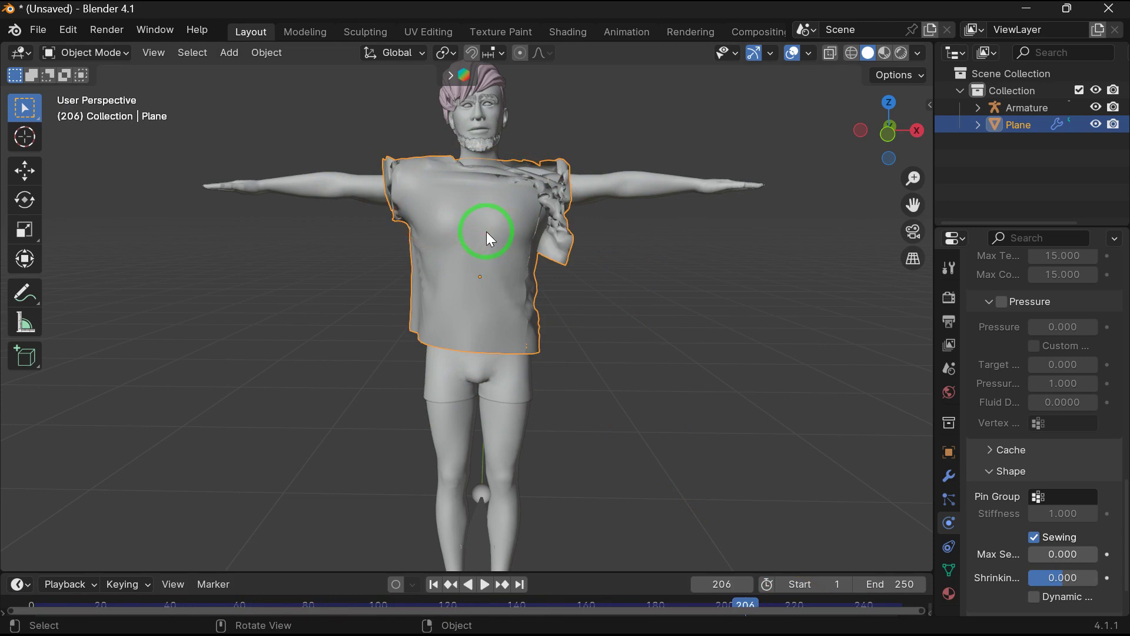
key("space")
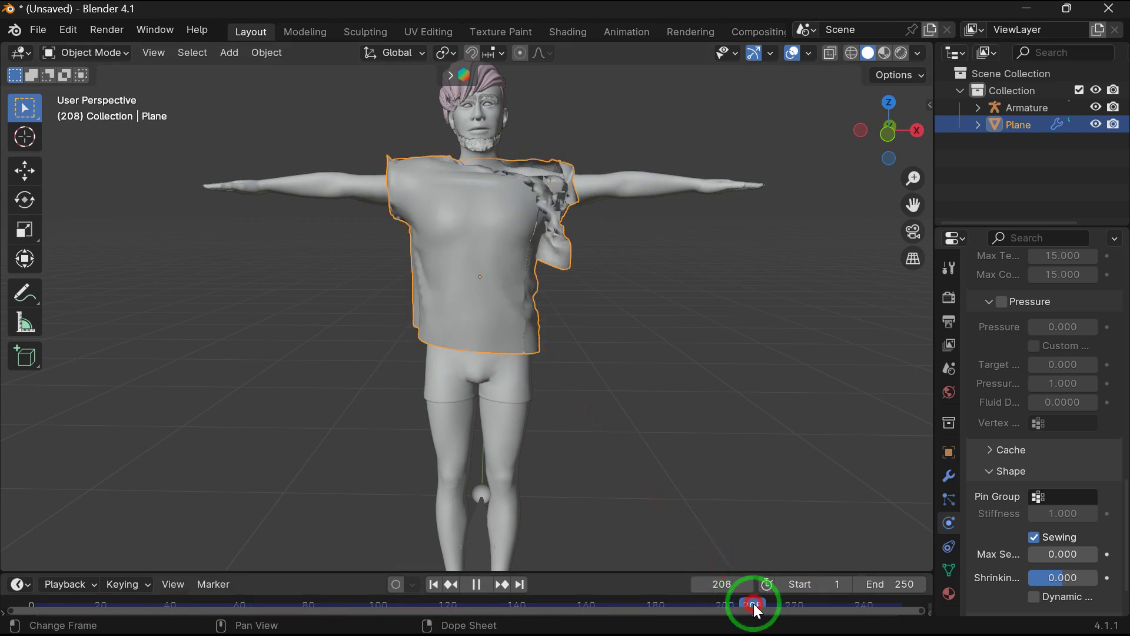
left_click_drag(754, 607, 30, 602)
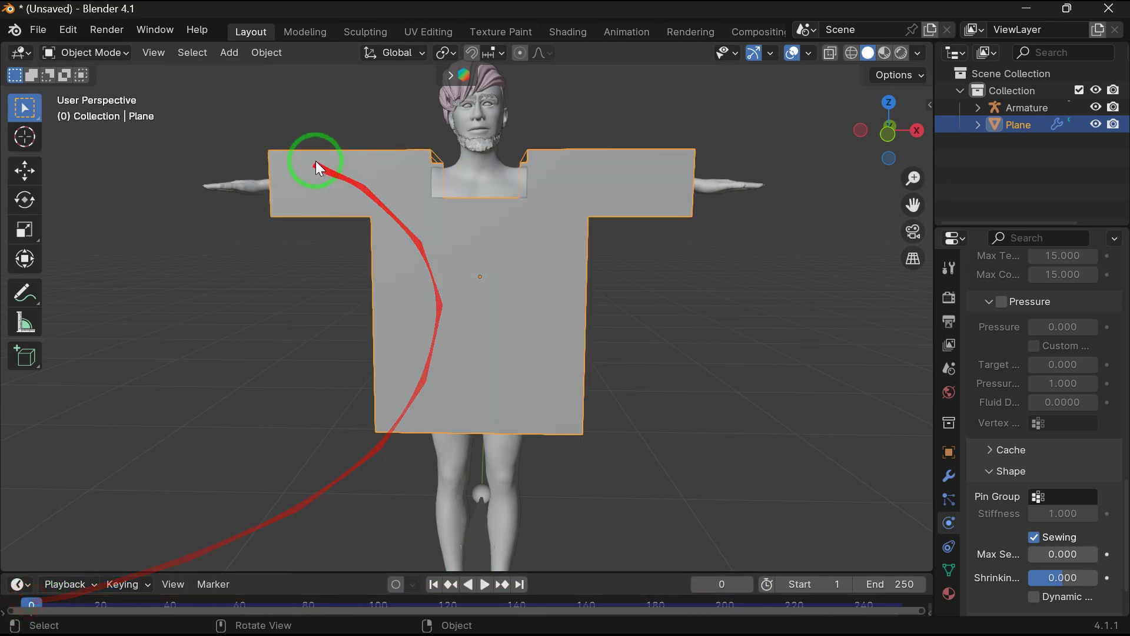
left_click_drag(890, 110, 718, 210)
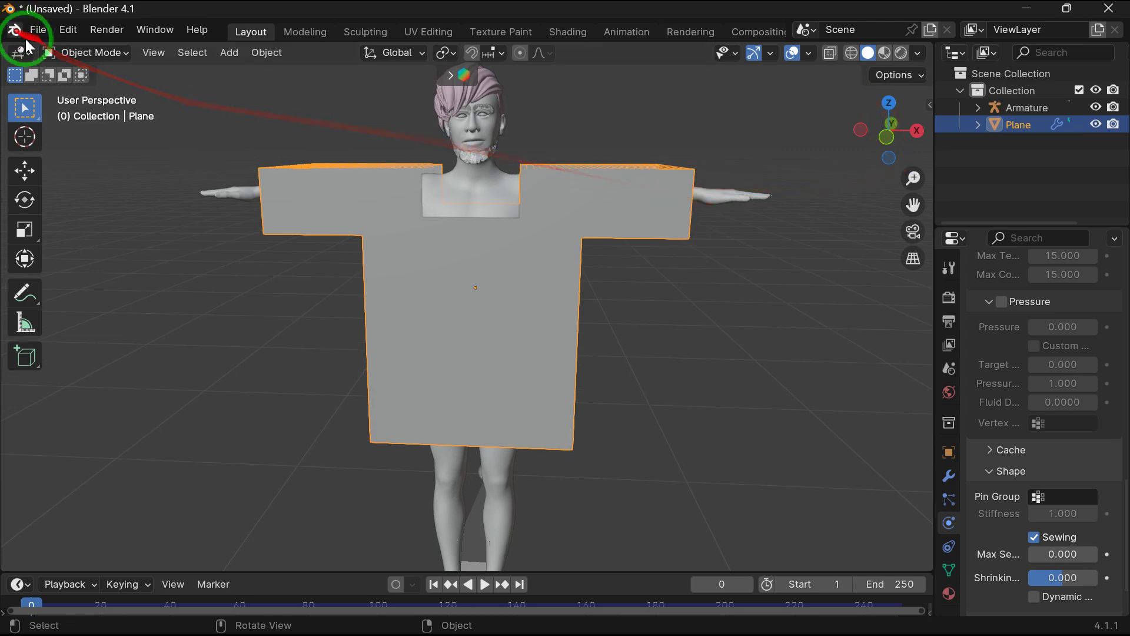
Enter Edit Mode on the shirt, enable proportional editing, and select the sleeve's inner-corner vertex.
left_click(104, 52)
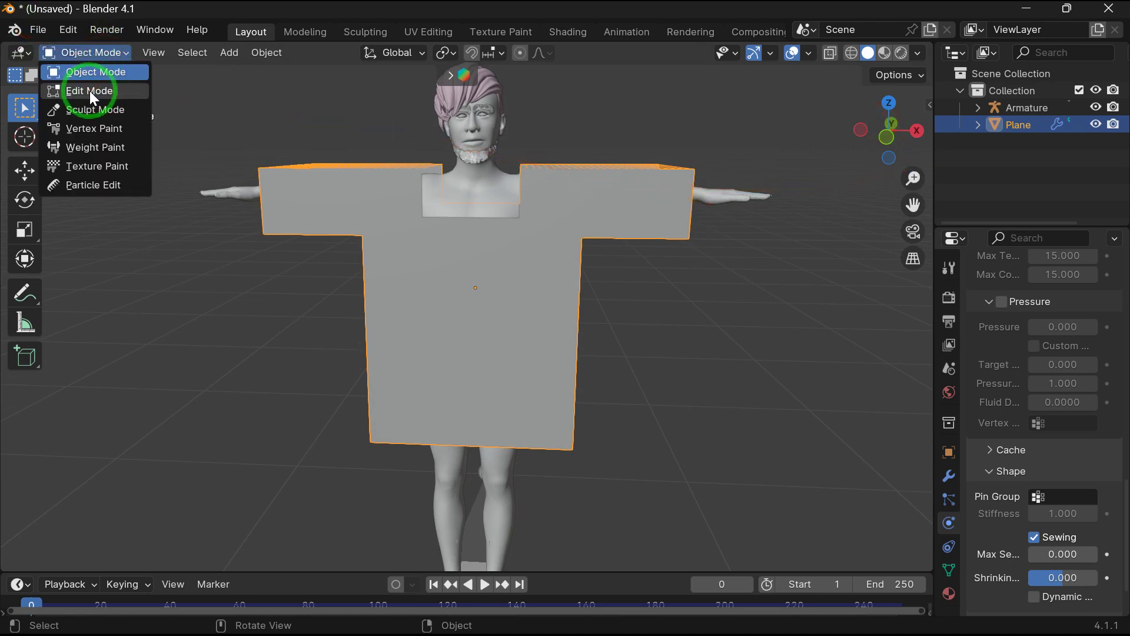
left_click(89, 91)
left_click(659, 300)
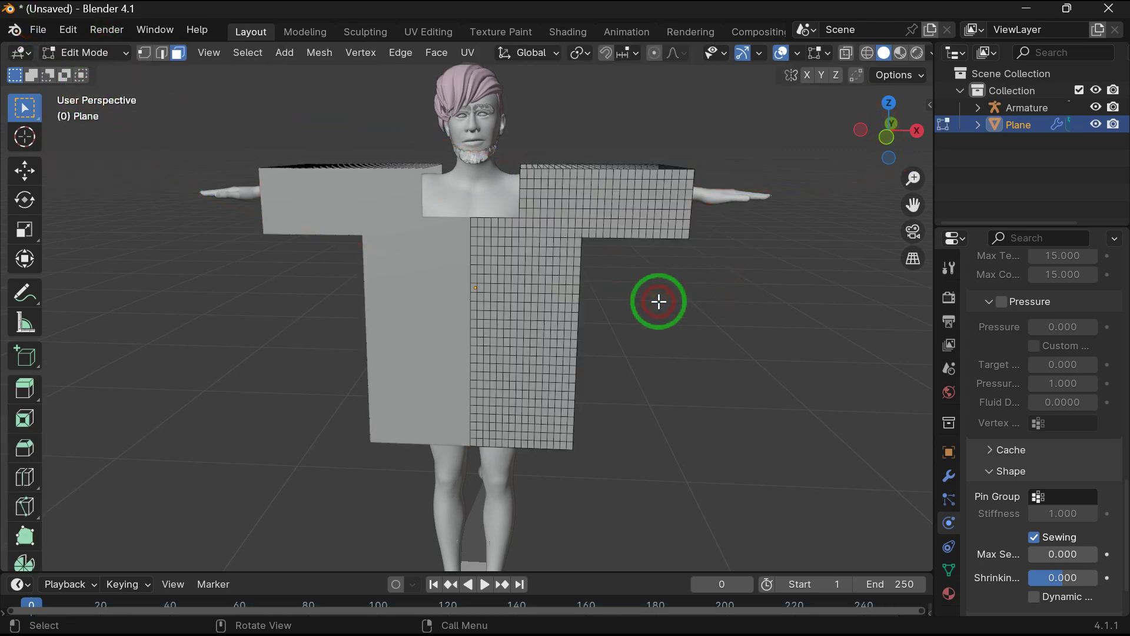
left_click_drag(860, 135, 434, 84)
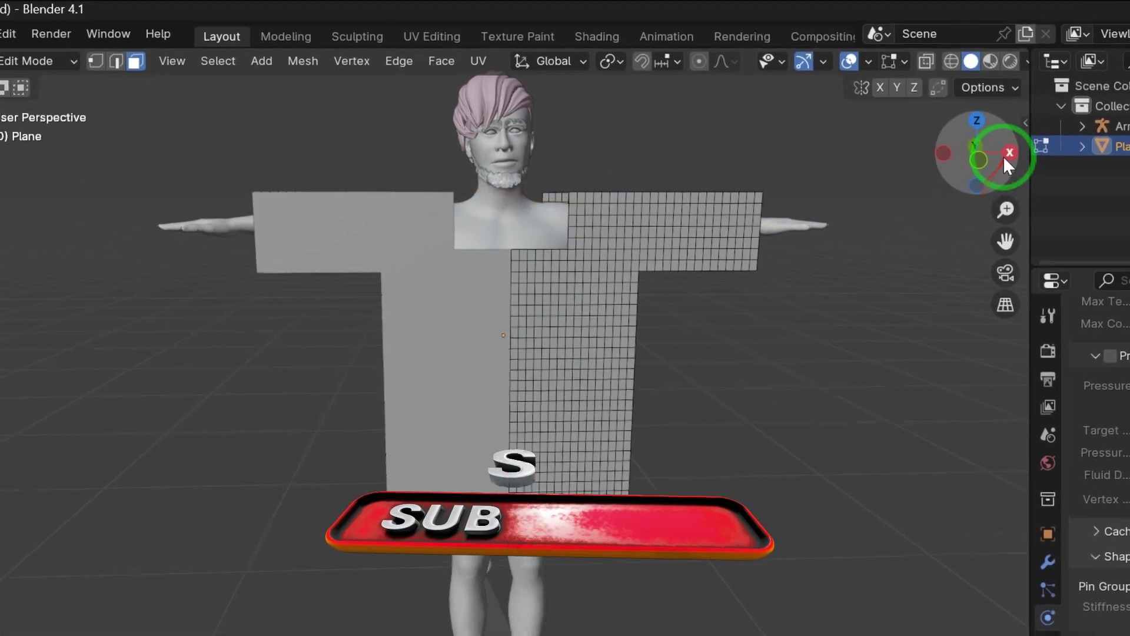
left_click_drag(1079, 171, 1060, 171)
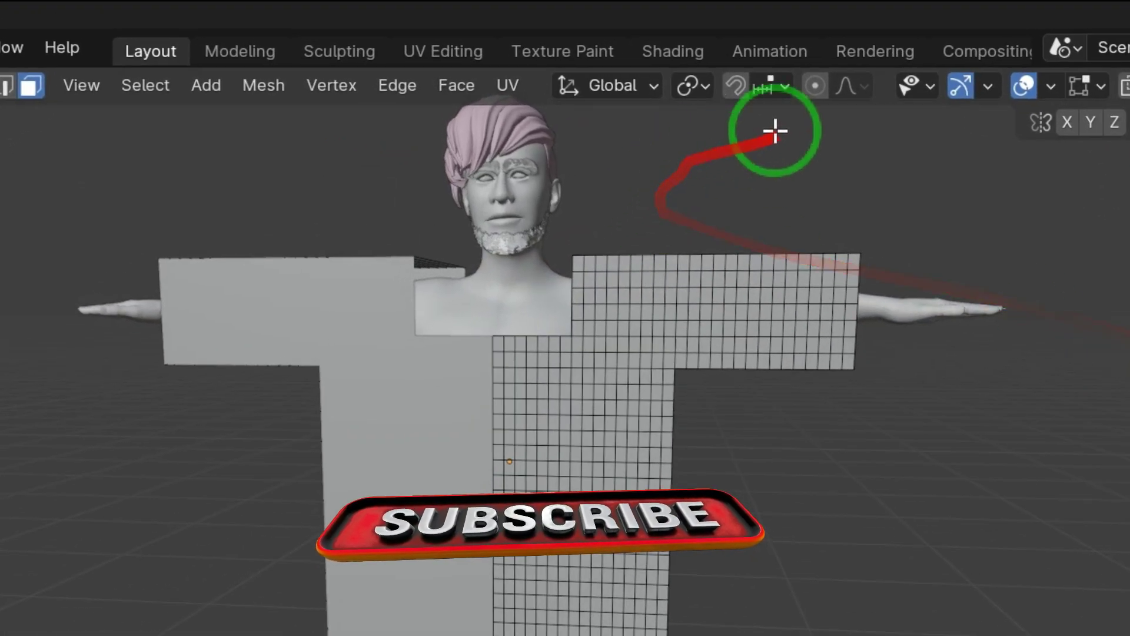
left_click(816, 87)
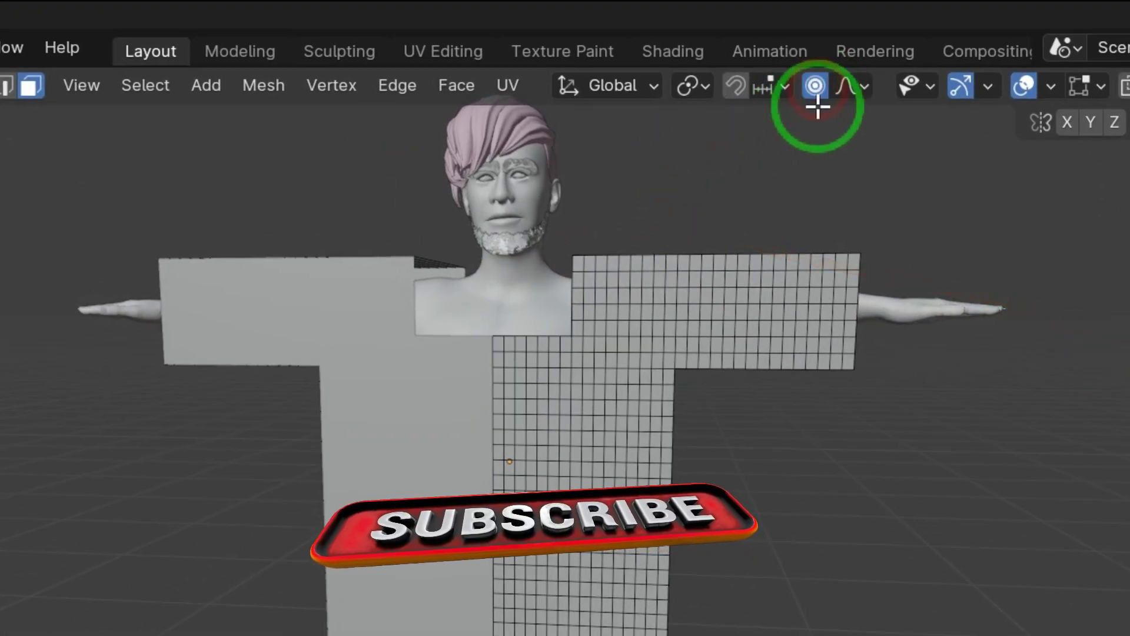
left_click(680, 361)
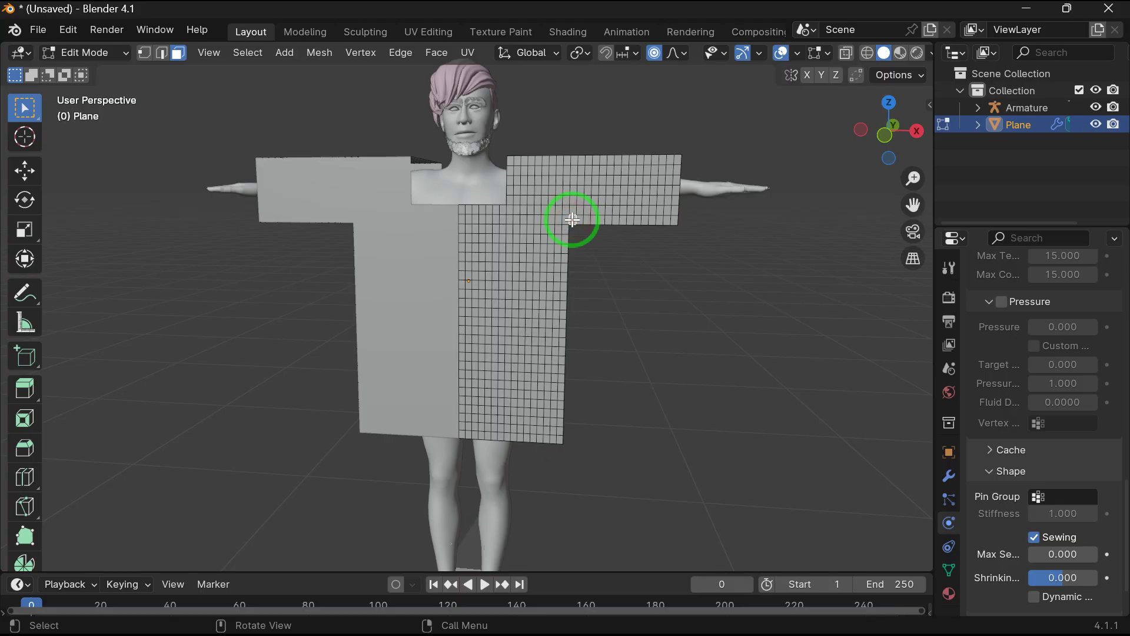
Move the underarm and sleeve vertices with Smooth proportional falloff at size 0.218.
key("g")
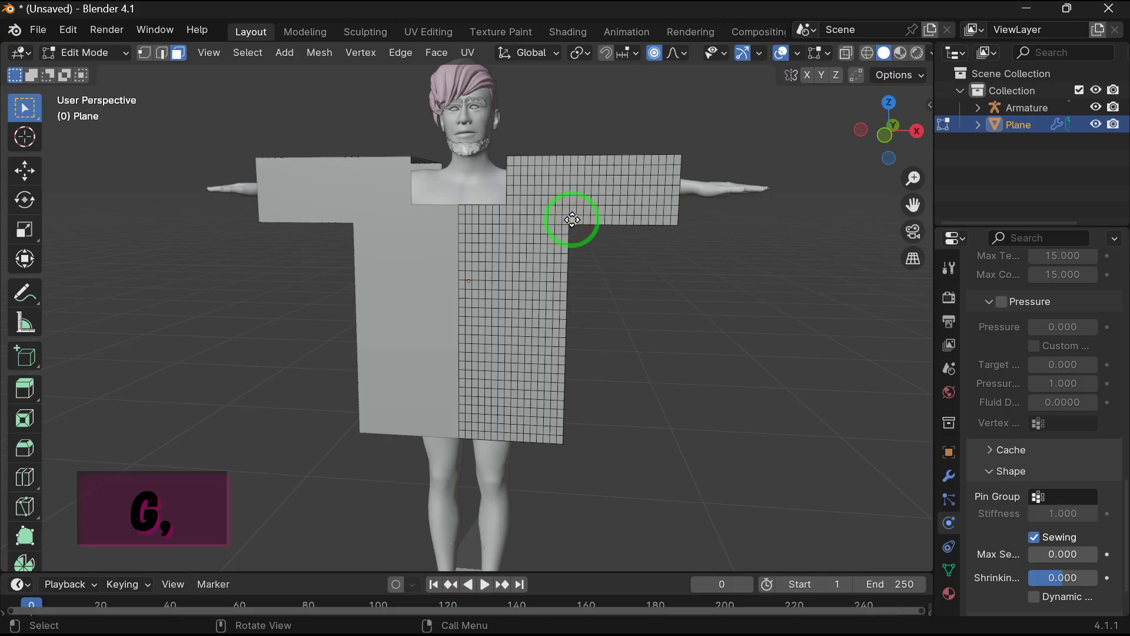
scroll(572, 219, "down", 2)
scroll(572, 220, "up", 9)
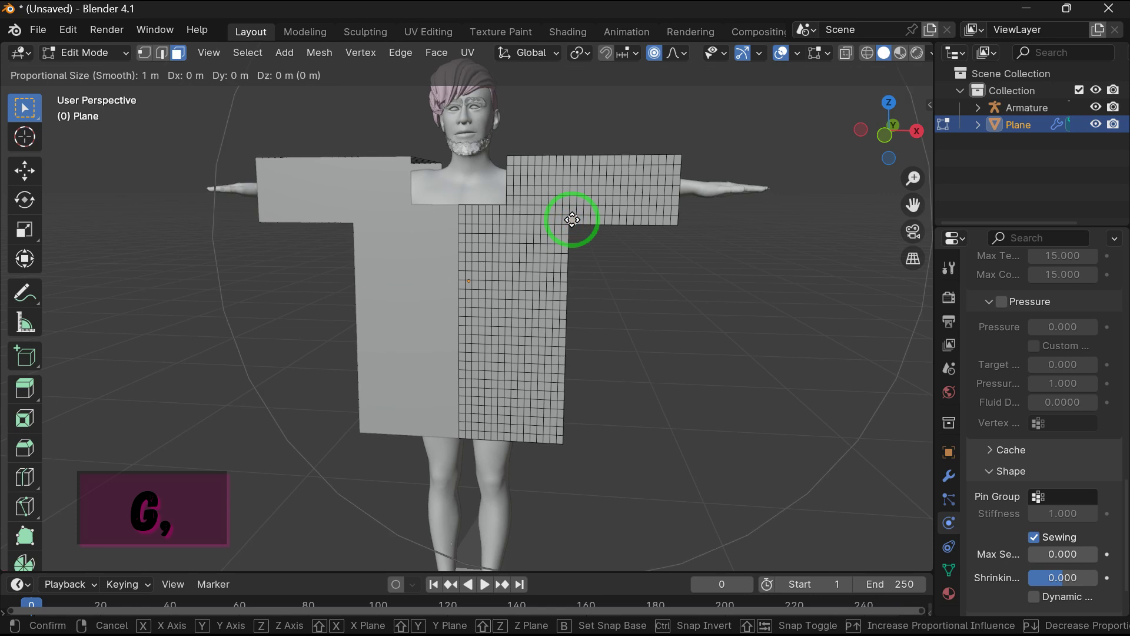
scroll(573, 220, "up", 9)
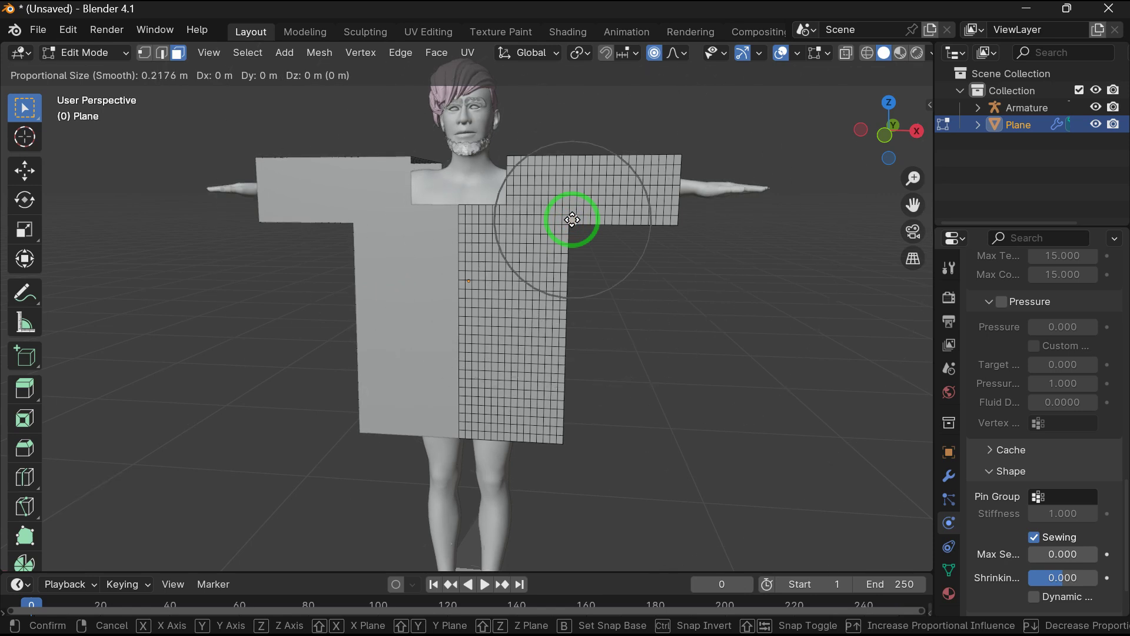
left_click(572, 219)
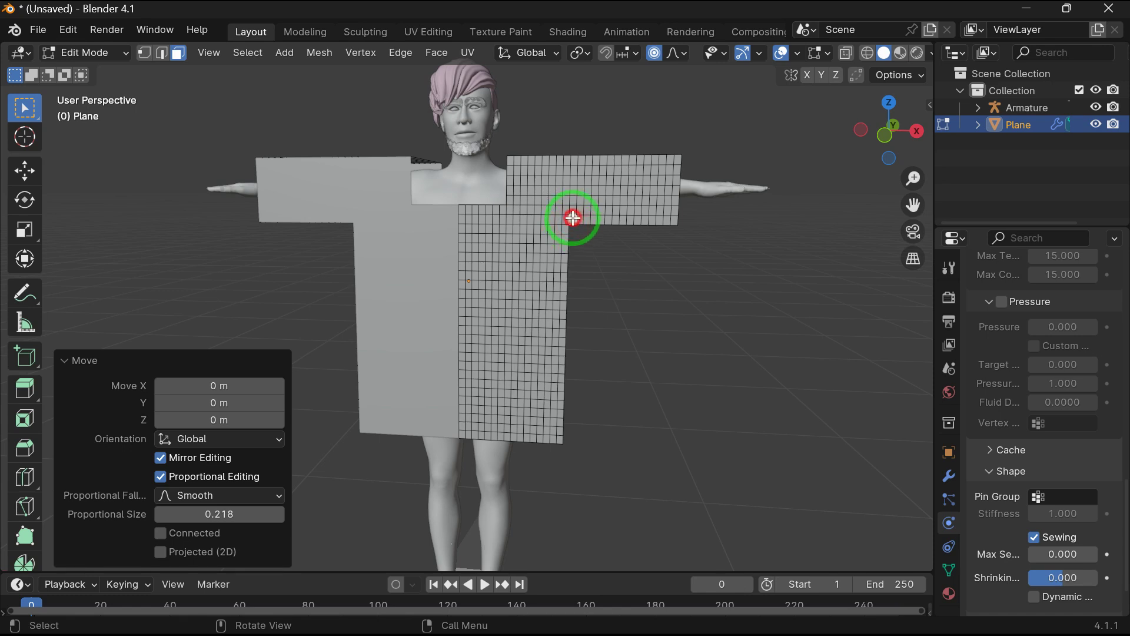
left_click(572, 218)
key("g")
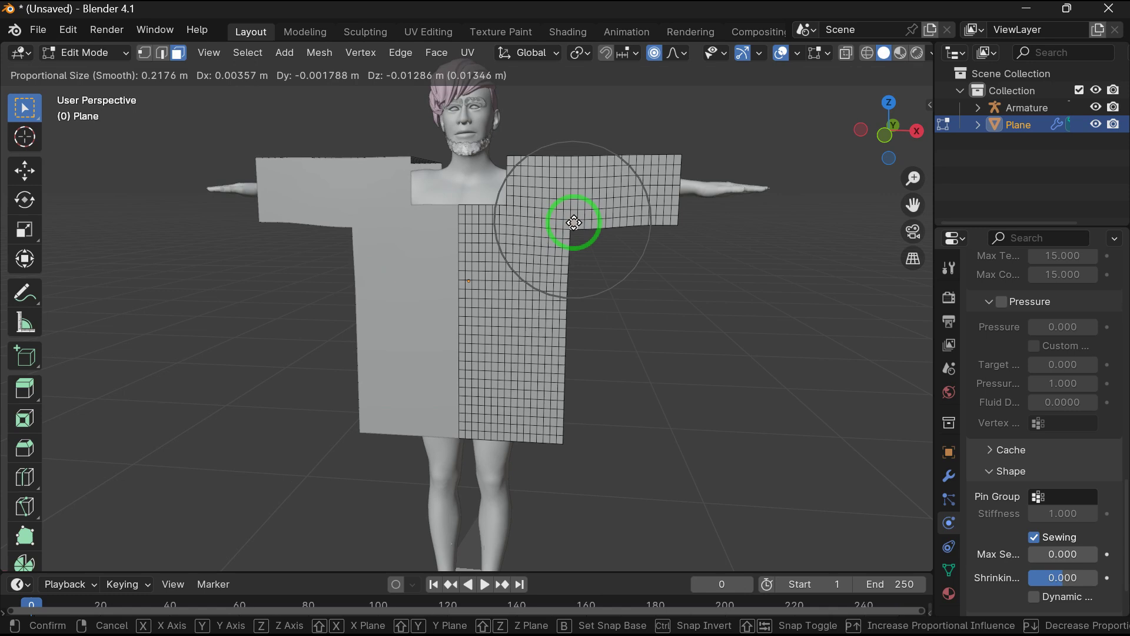
left_click(574, 222)
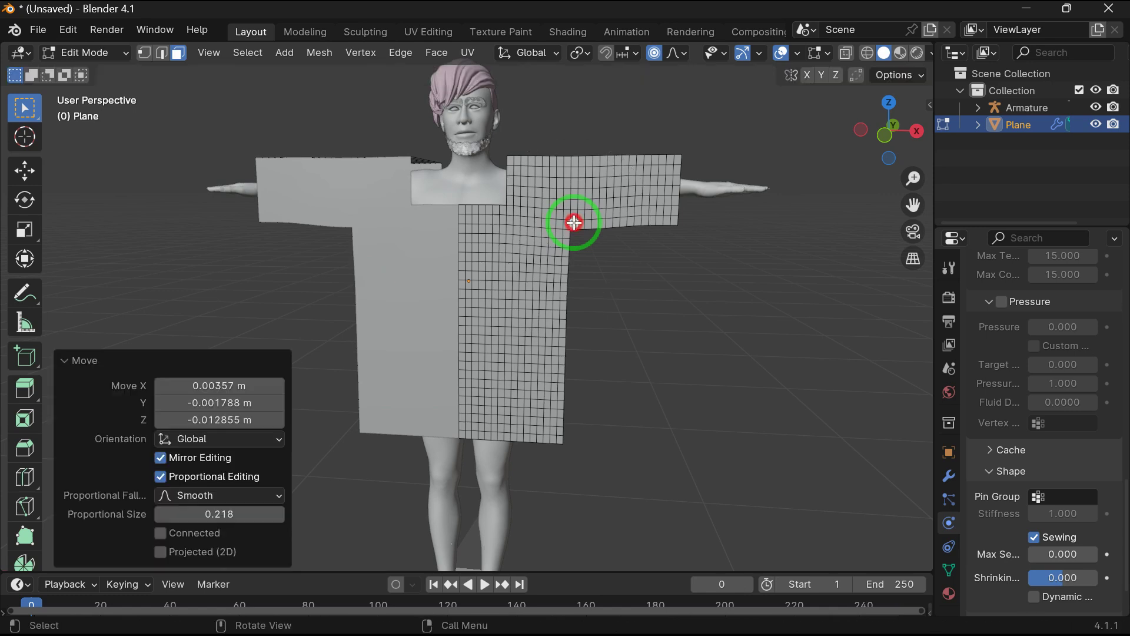
left_click(673, 221)
key("g")
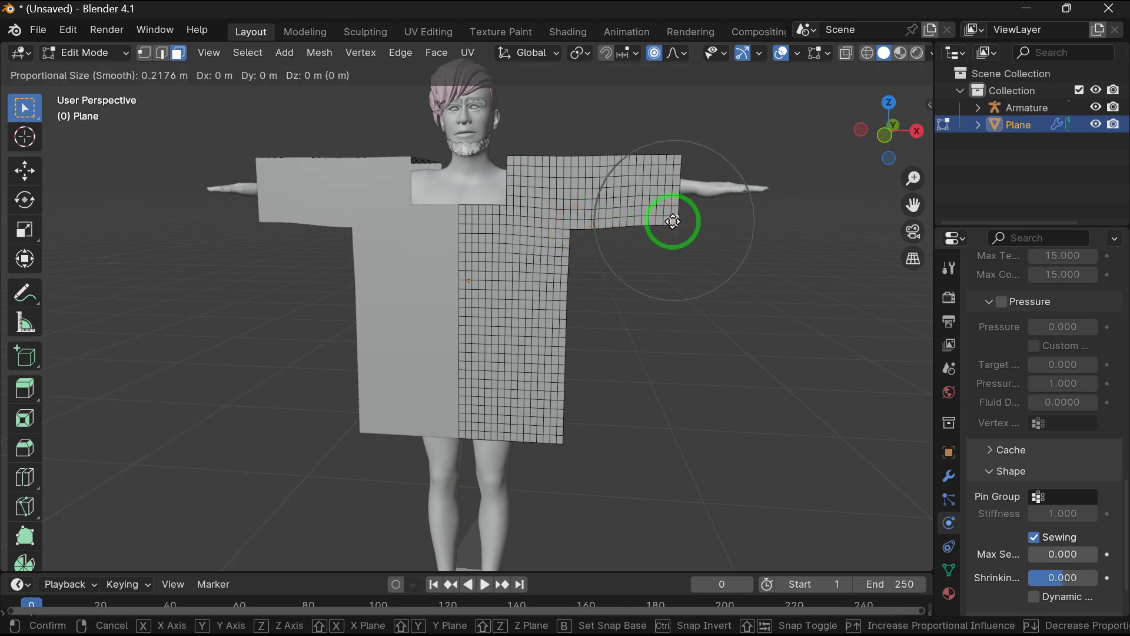
left_click(673, 226)
left_click(677, 162)
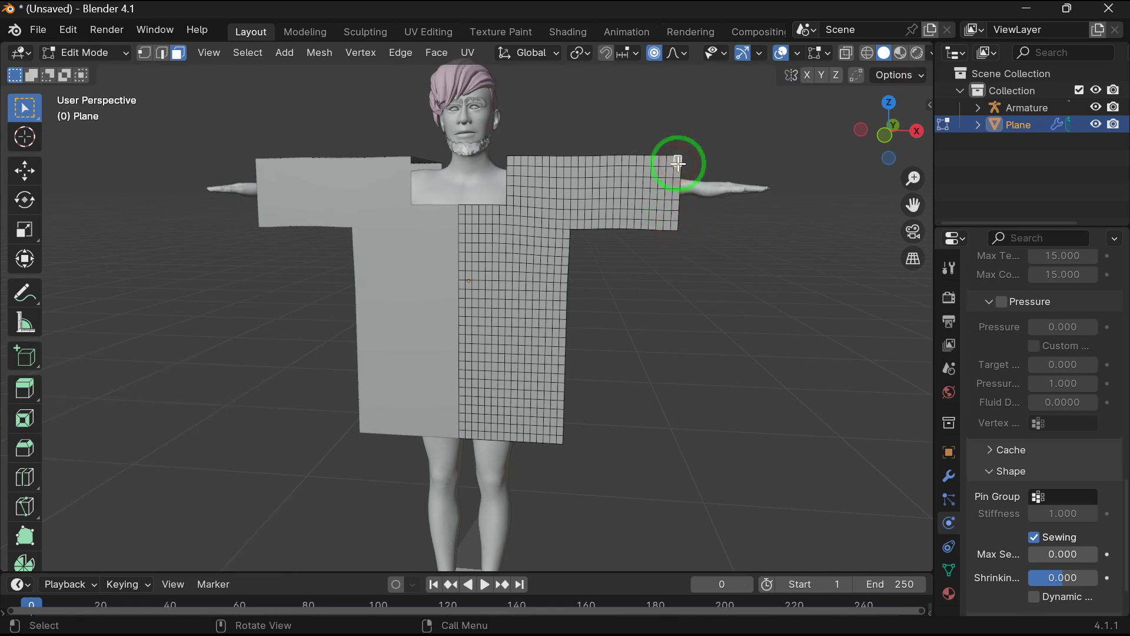
key("g")
left_click(678, 161)
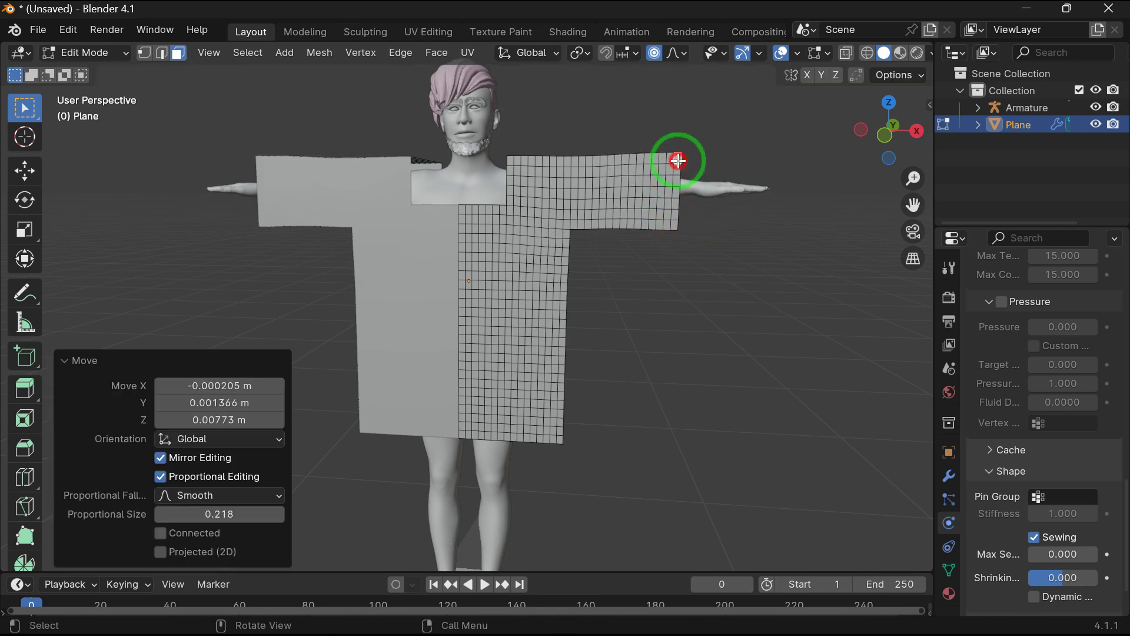
Slope the neckline-side shoulder, shoulder-top and under-sleeve vertices with proportional moves.
left_click(513, 161)
key("g")
left_click(595, 178)
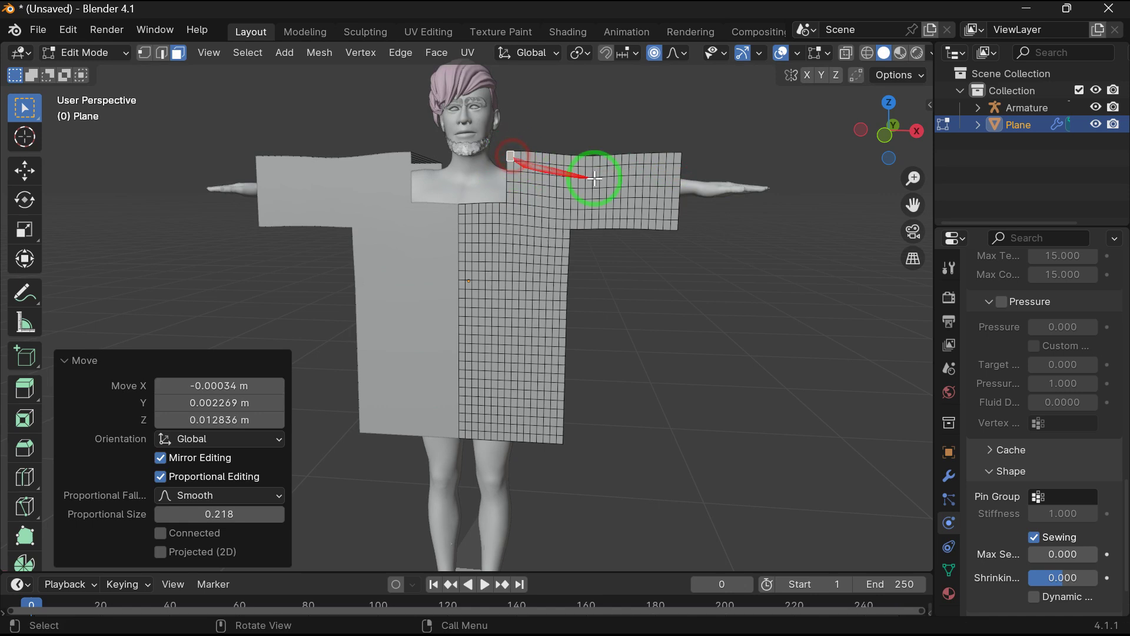
left_click(592, 161)
key("g")
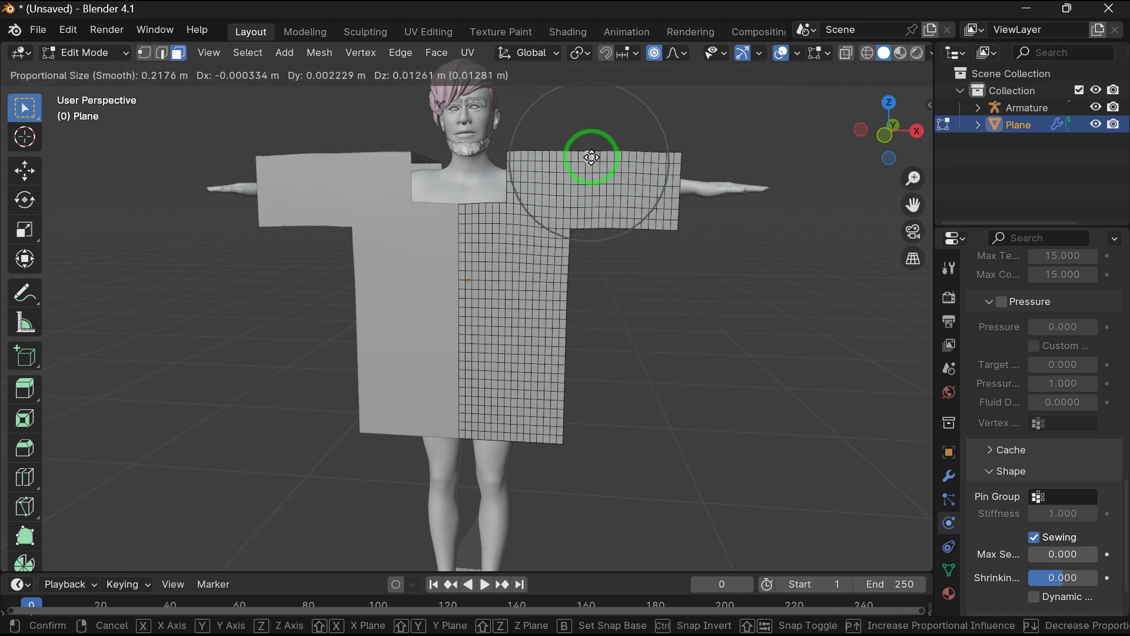
left_click(601, 189)
left_click(604, 223)
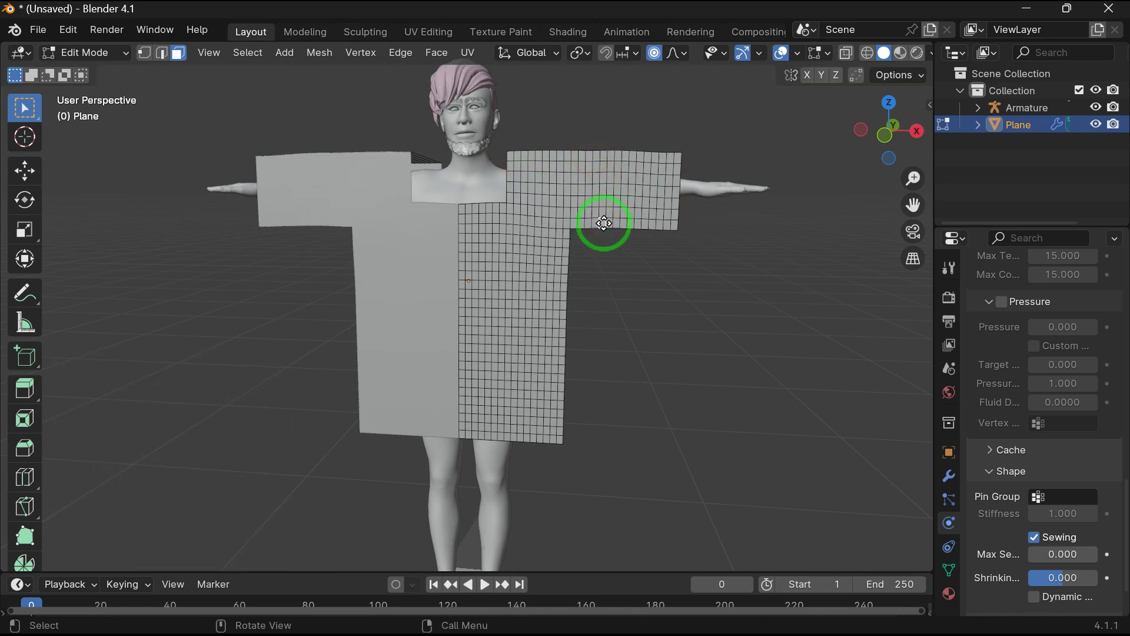
key("g")
left_click(604, 228)
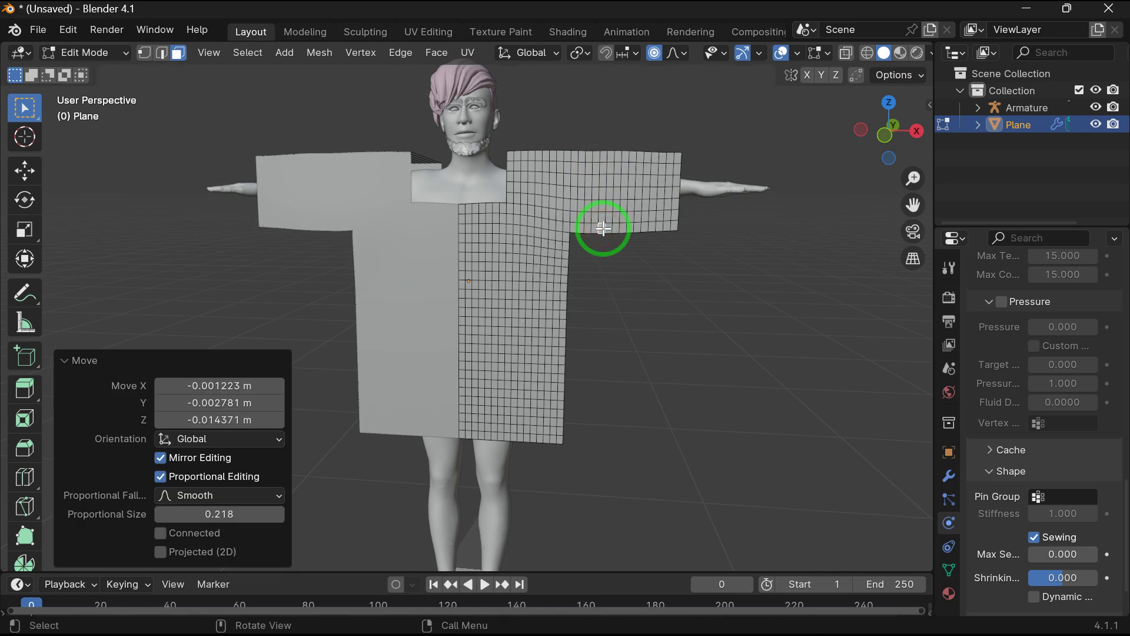
Reshape the neckline corner and collar vertices with proportional moves.
left_click(509, 205)
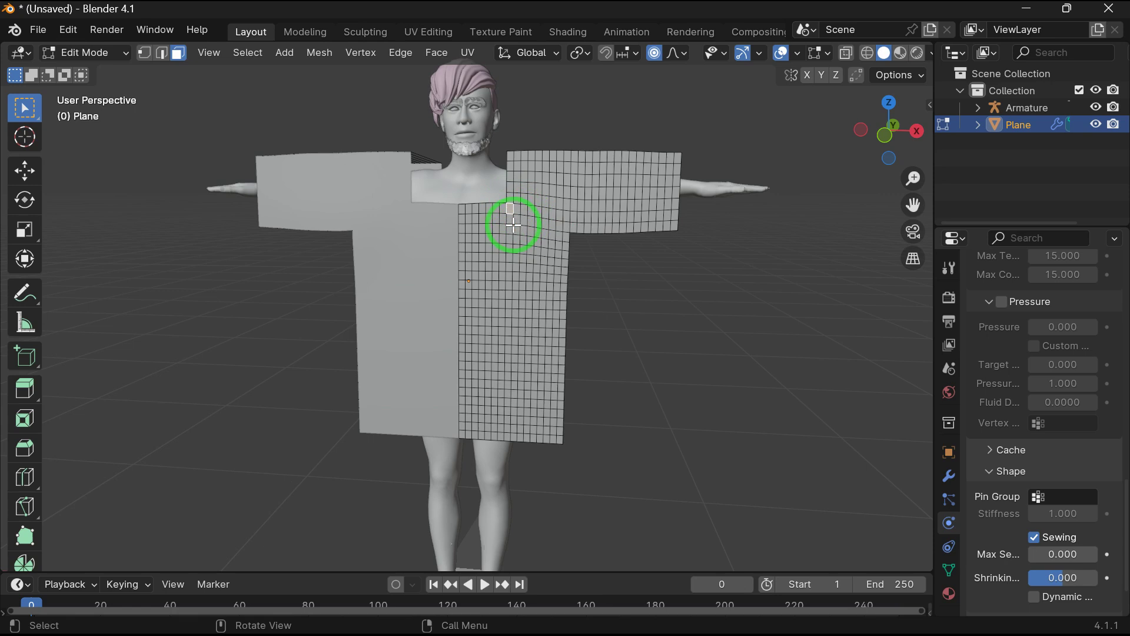
key("g")
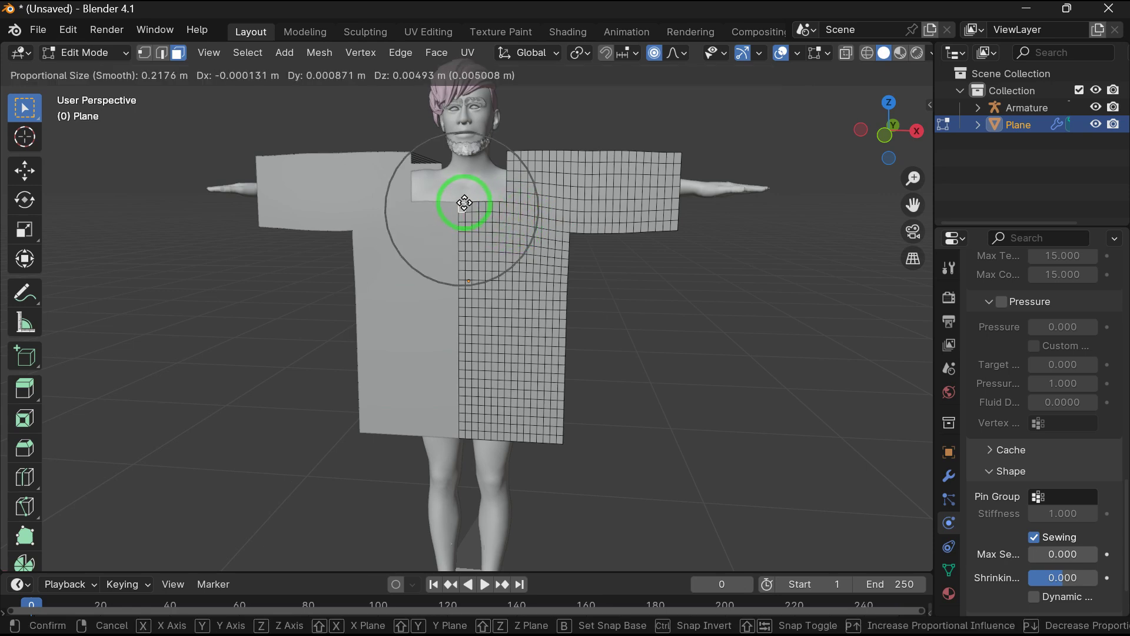
left_click(462, 200)
left_click(511, 198)
key("g")
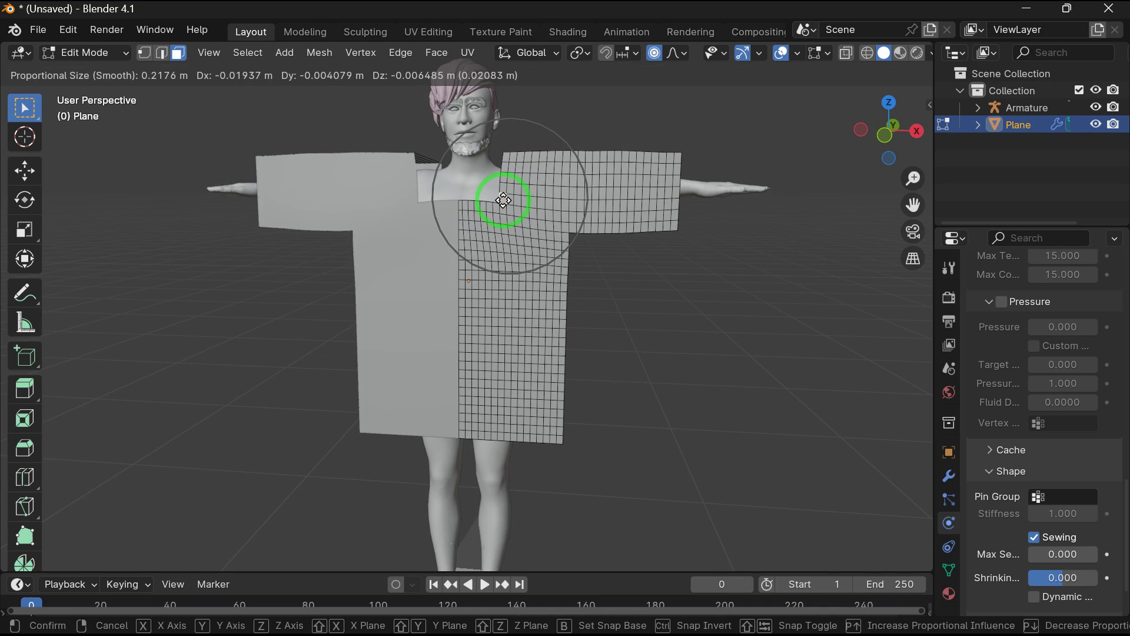
left_click(463, 202)
left_click(463, 206)
key("g")
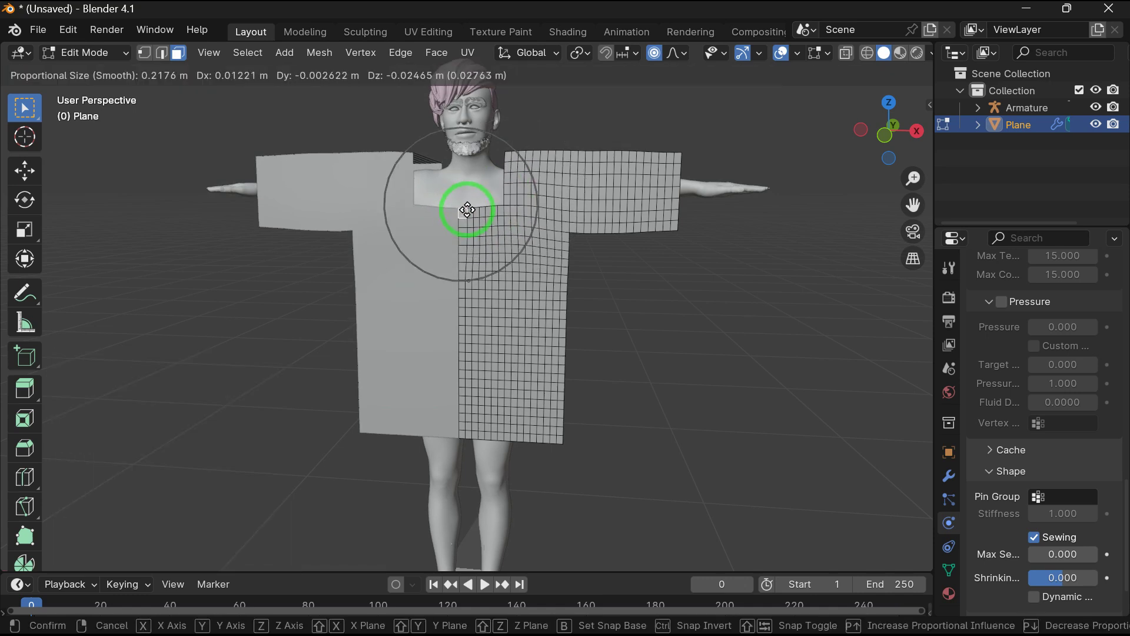
left_click(467, 211)
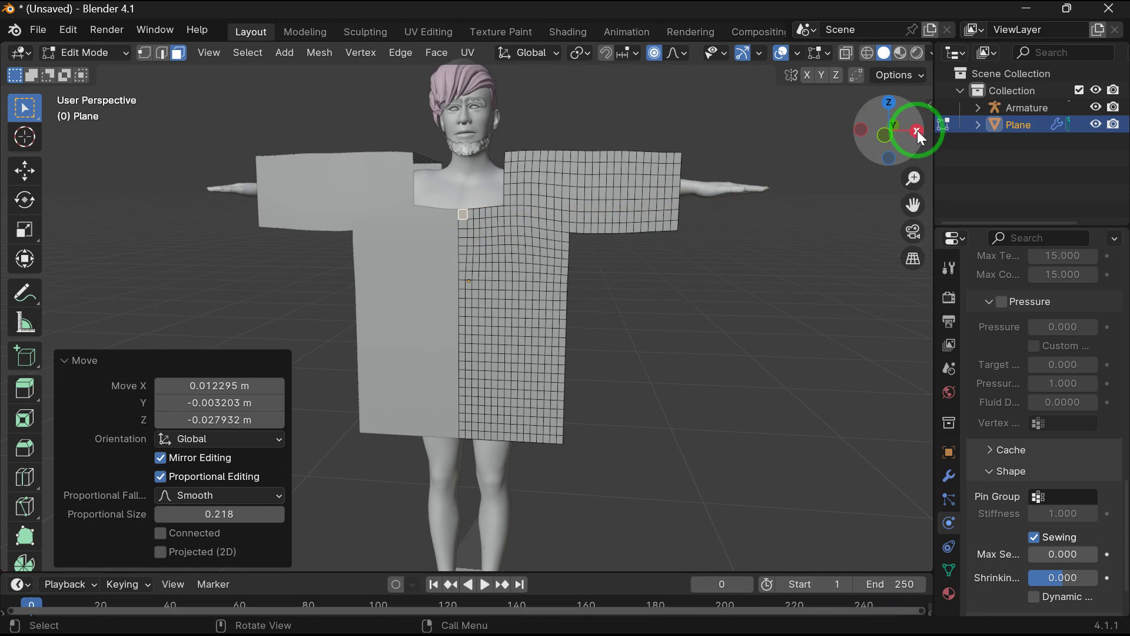
left_click_drag(918, 129, 492, 142)
Nudge the back shoulder, sleeve and sleeve-end vertices with Smooth proportional moves.
left_click(418, 206)
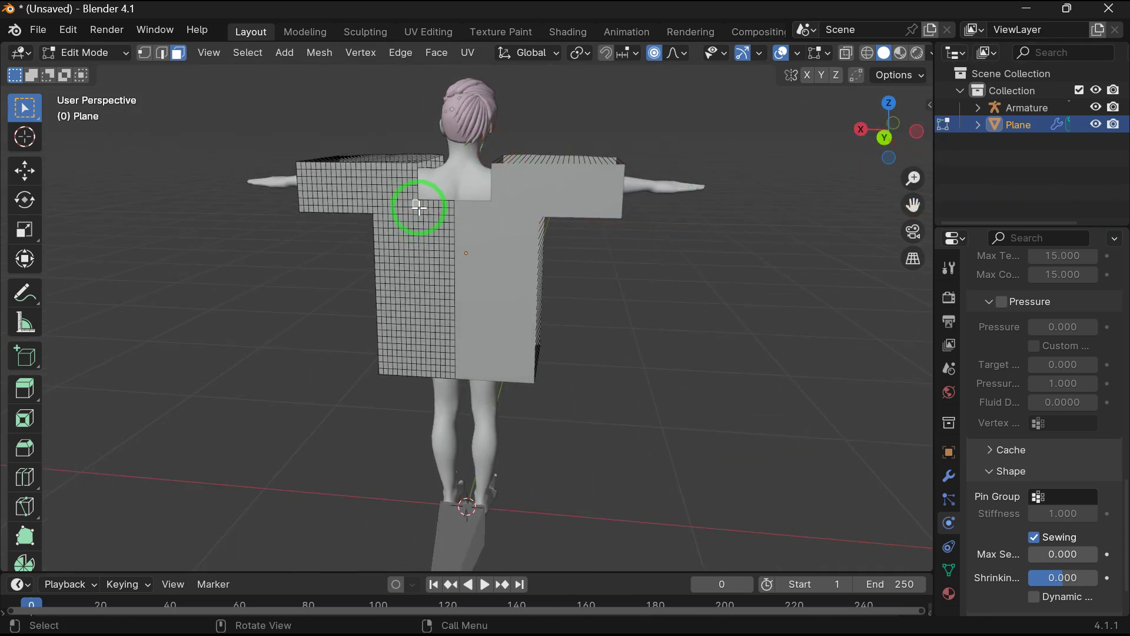
key("g")
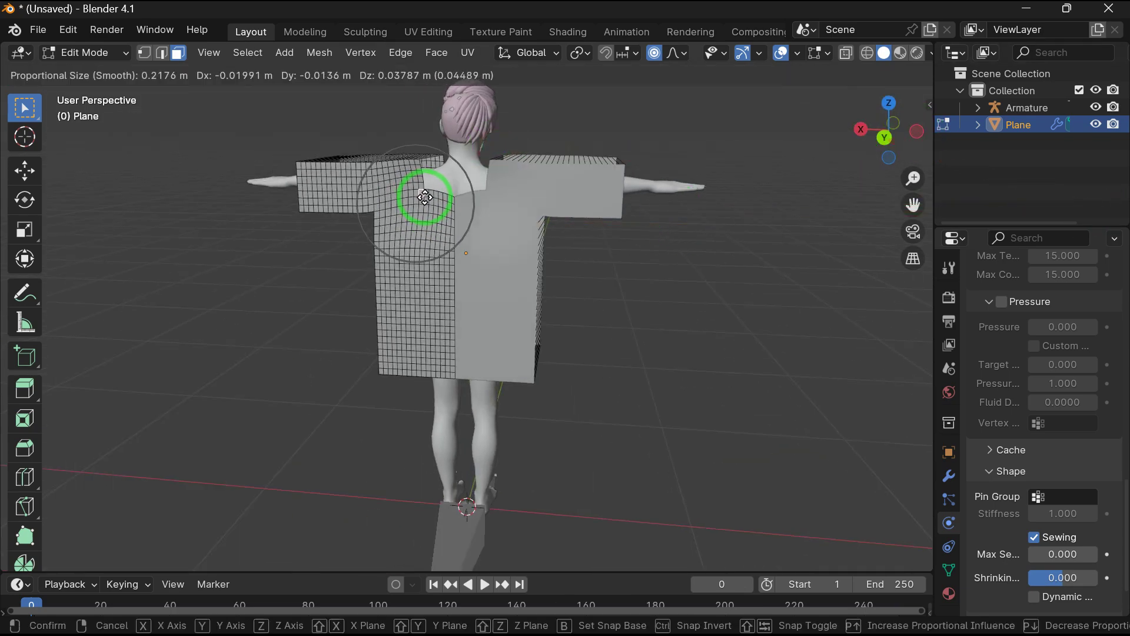
left_click(424, 198)
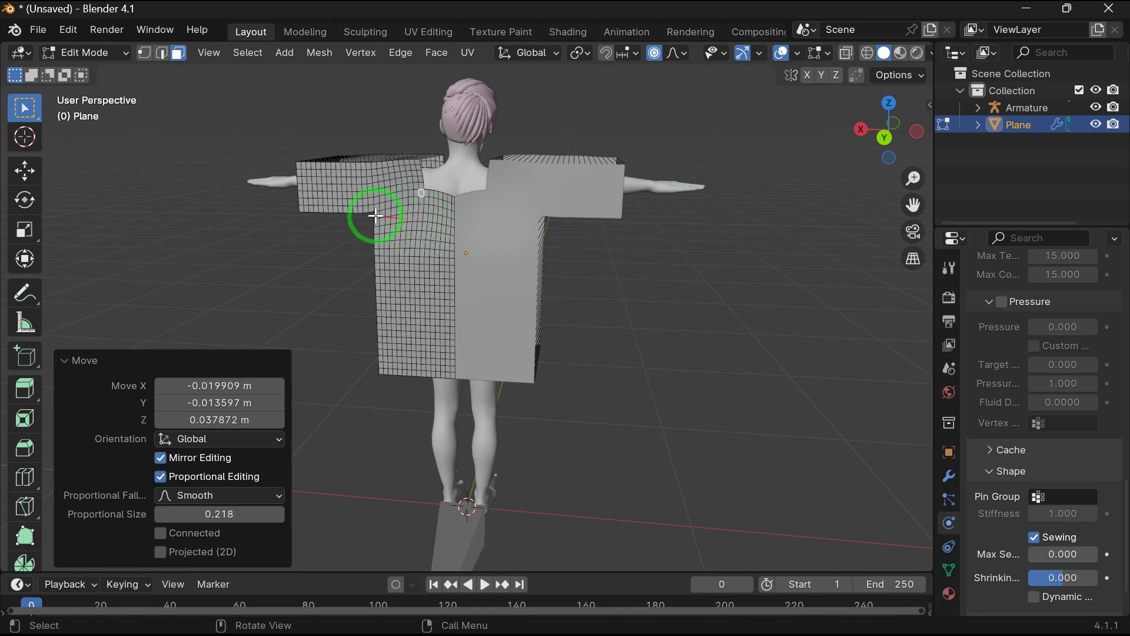
left_click(372, 209)
key("g")
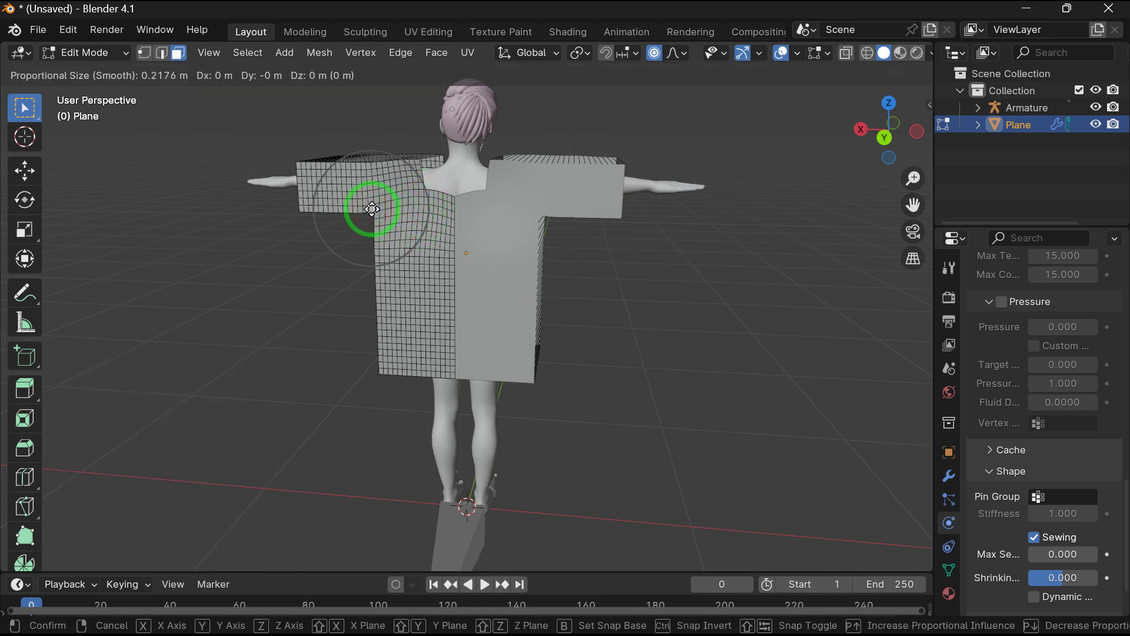
left_click(371, 213)
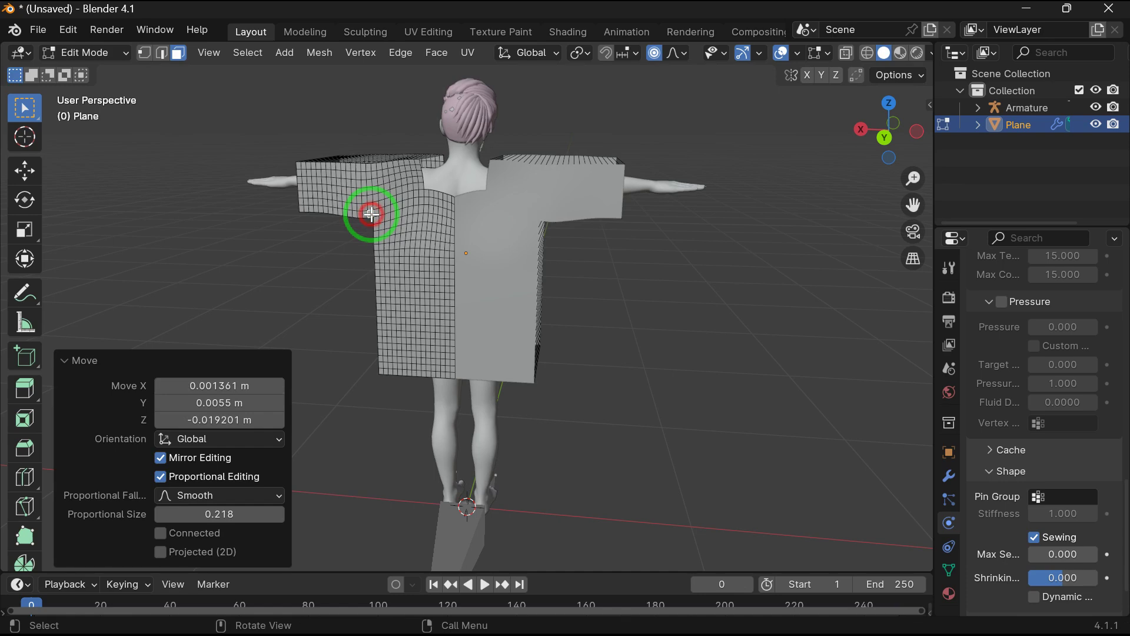
left_click(375, 170)
key("g")
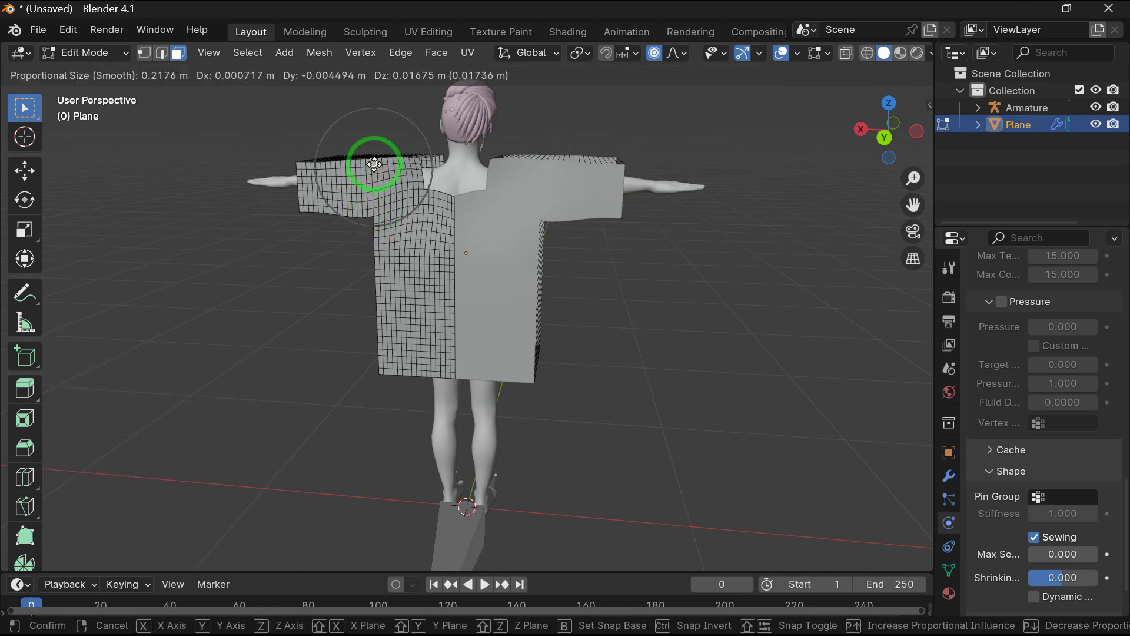
left_click(295, 167)
Refine the left sleeve corner with several more proportional moves, checking back and front views.
left_click(300, 165)
key("g")
left_click(300, 202)
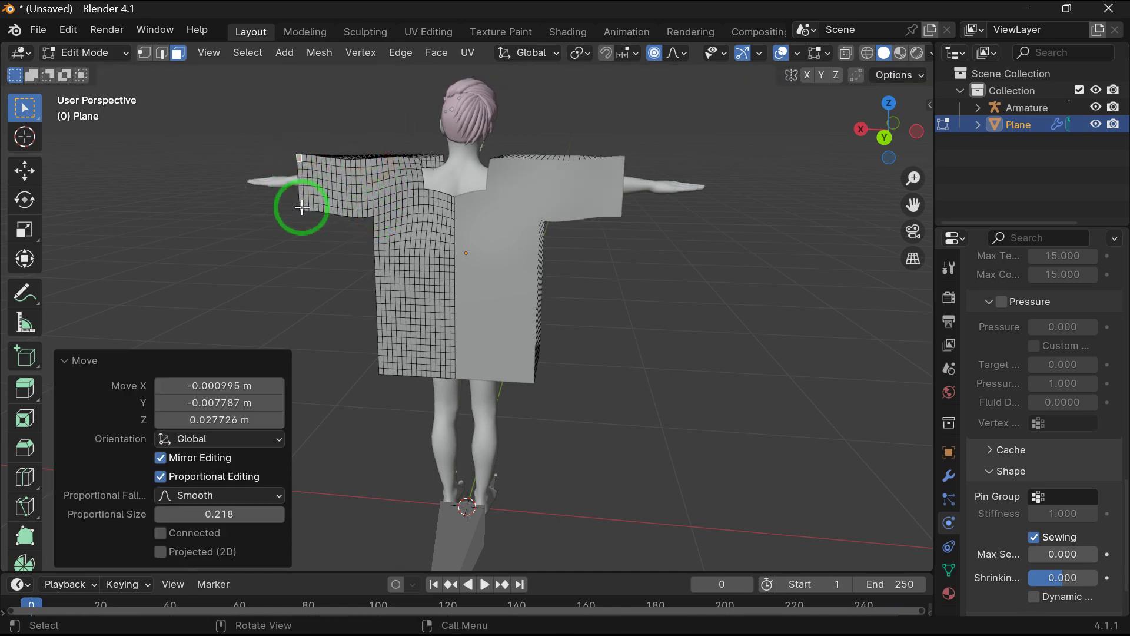
key("g")
left_click(331, 219)
key("g")
left_click(333, 212)
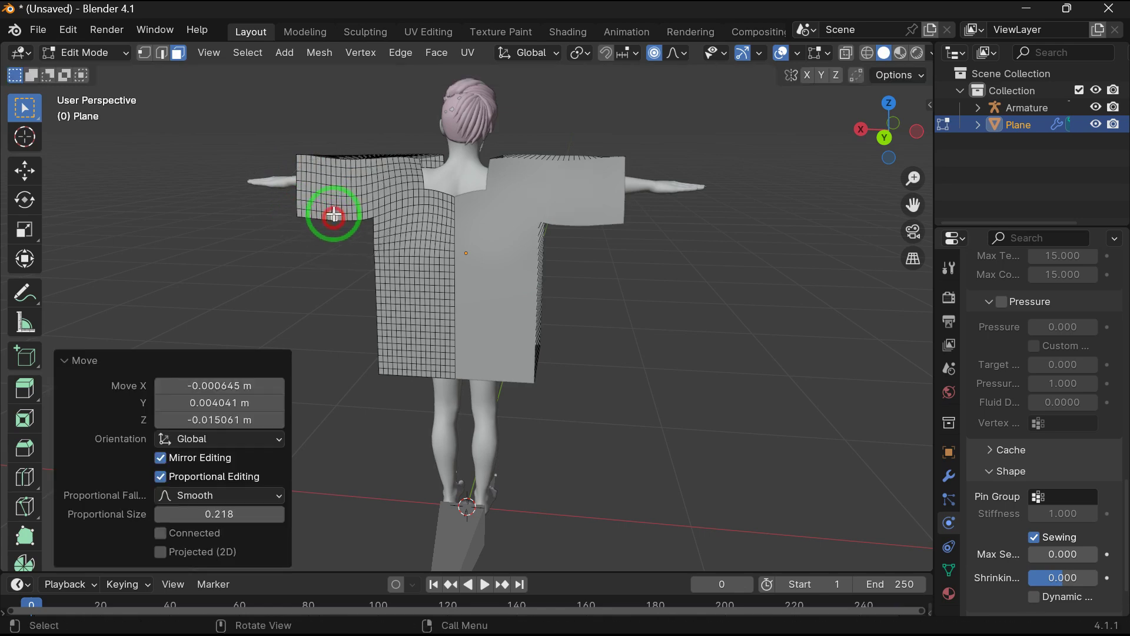
key("g")
left_click(340, 159)
left_click(885, 139)
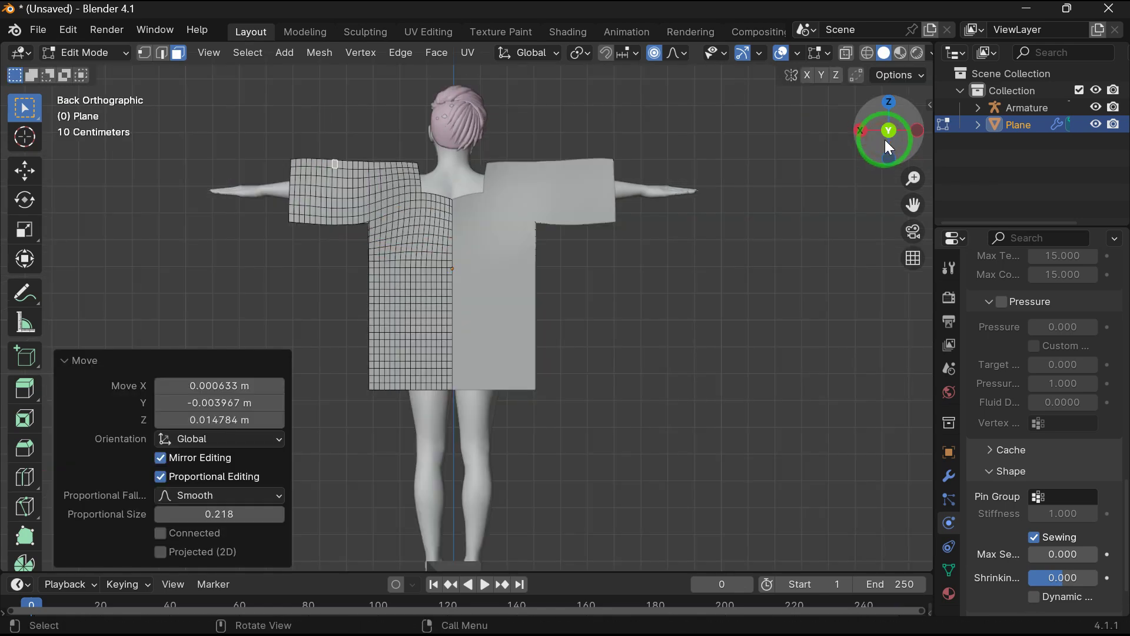
left_click(885, 139)
left_click(82, 54)
Return the shirt to Object Mode, play the cloth simulation, rewind to frame 0 and replay.
left_click(100, 69)
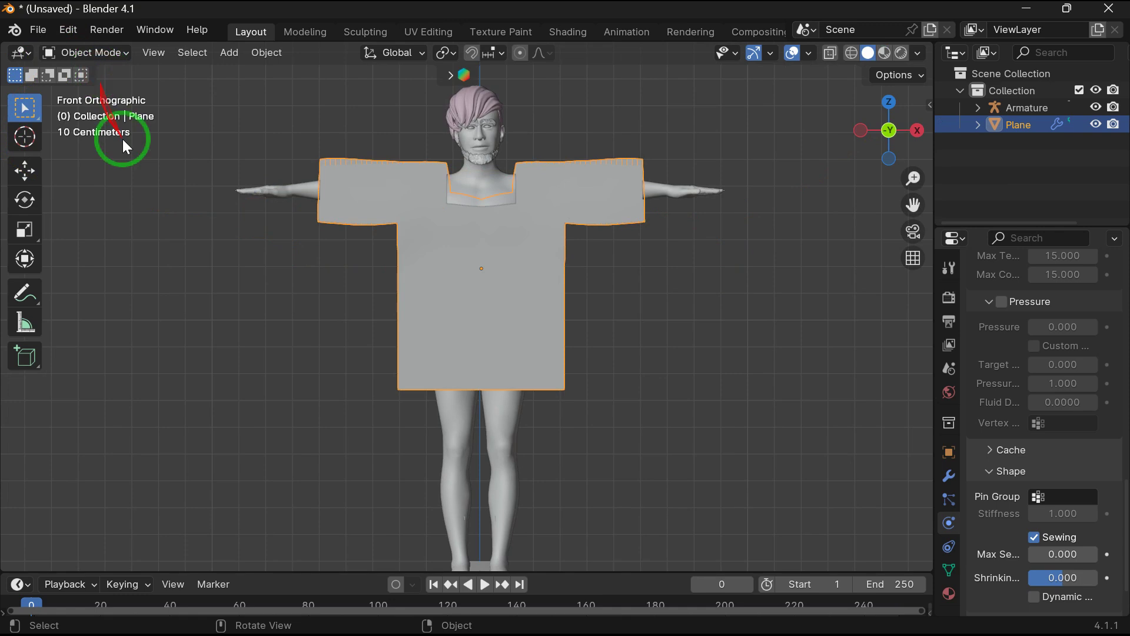
key("space")
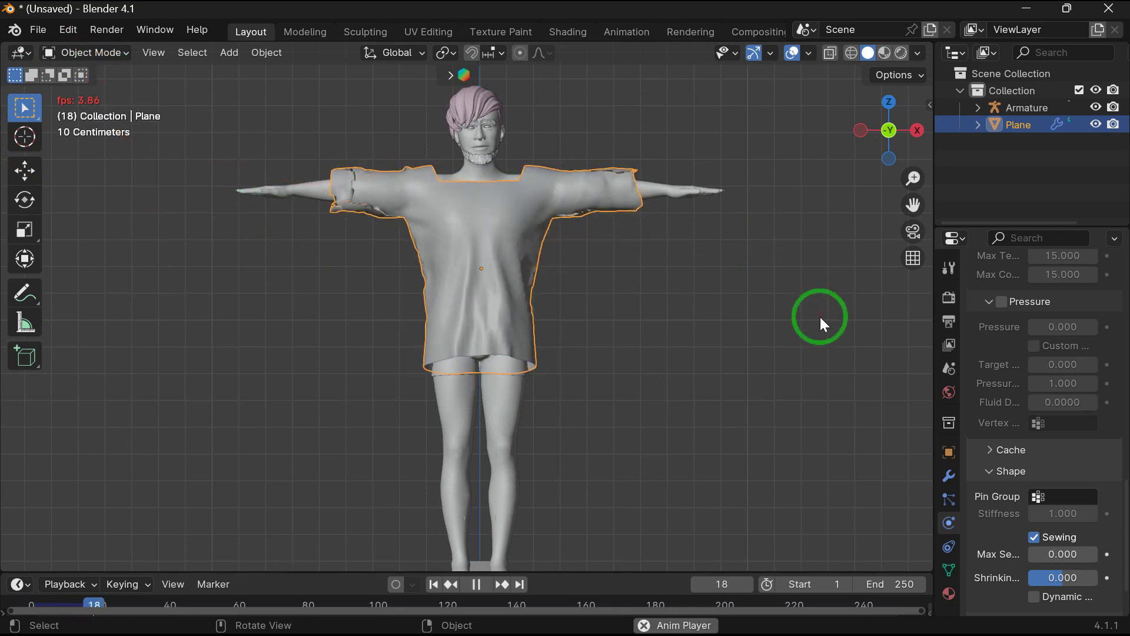
key("space")
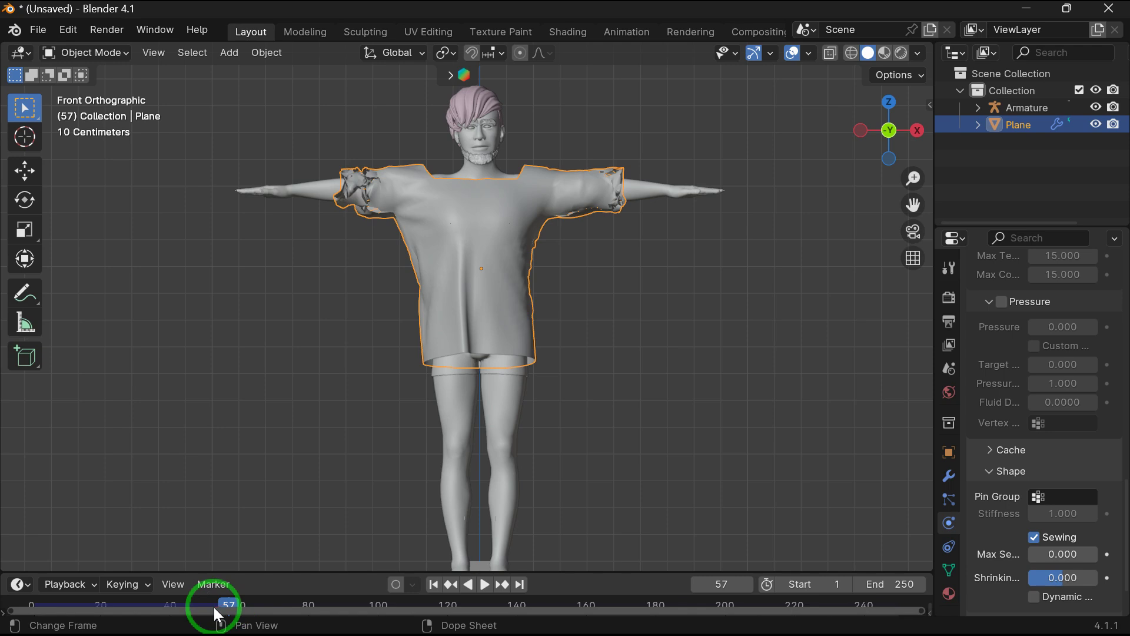
left_click_drag(222, 603, 31, 603)
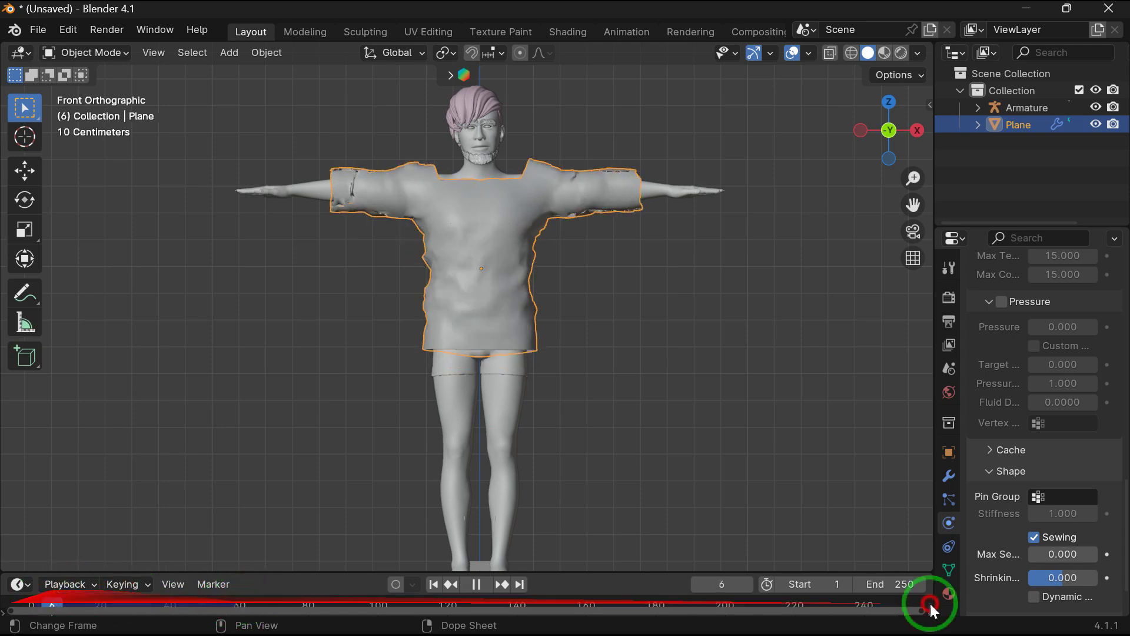
key("space")
key("space")
Move a chest vertex in Edit Mode, then re-simulate in Object Mode and rewind to frame 0.
key("Tab")
key("g")
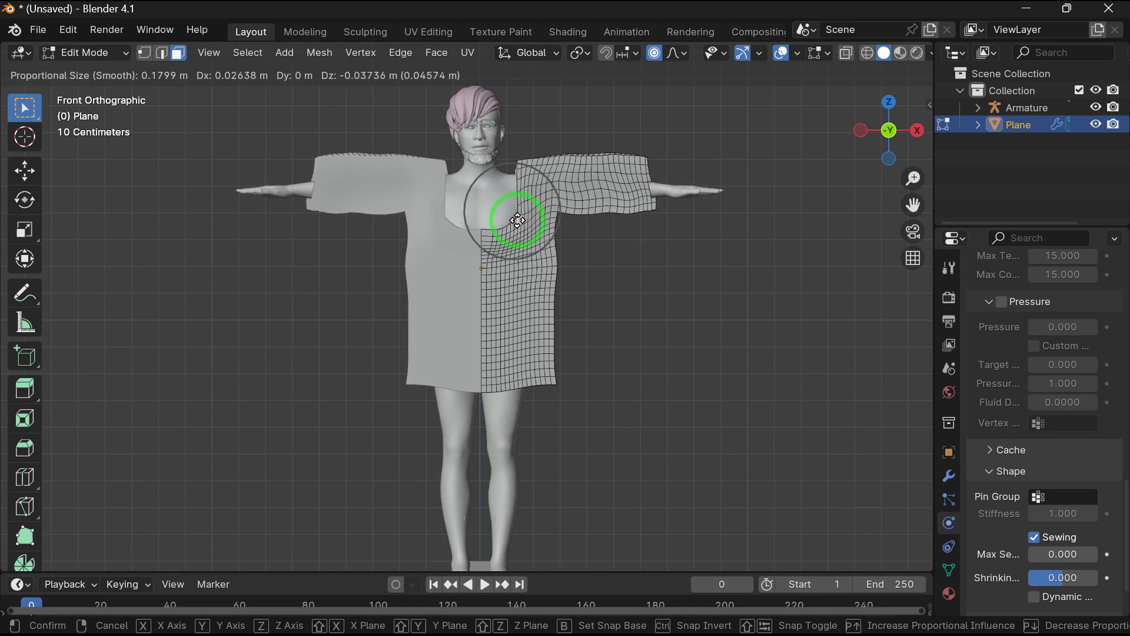
left_click(517, 220)
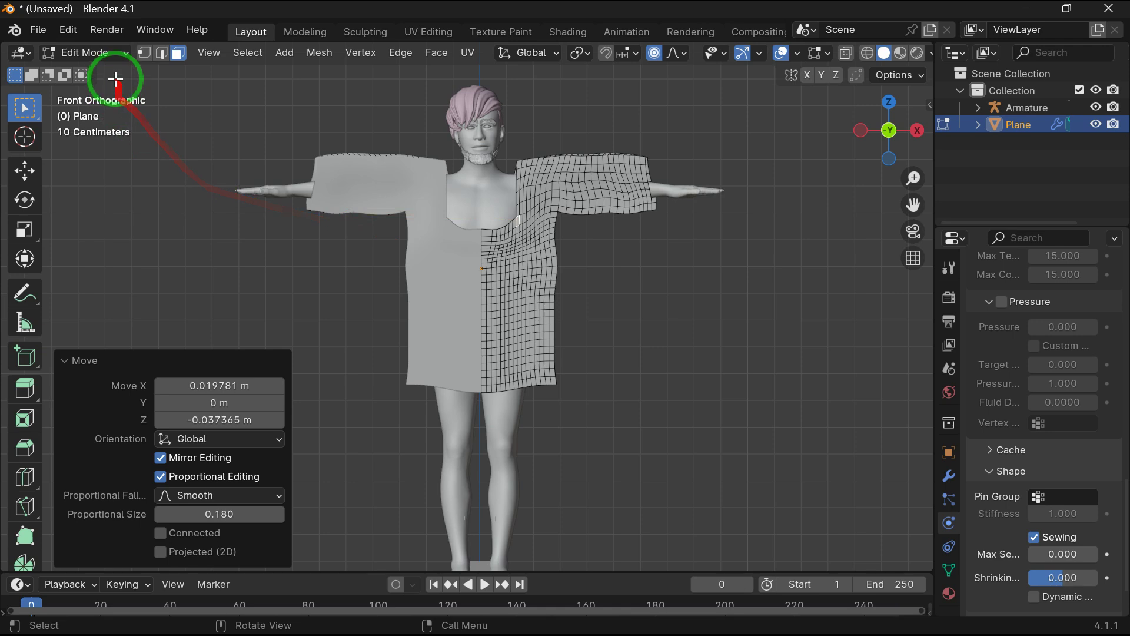
left_click(150, 182)
left_click(112, 53)
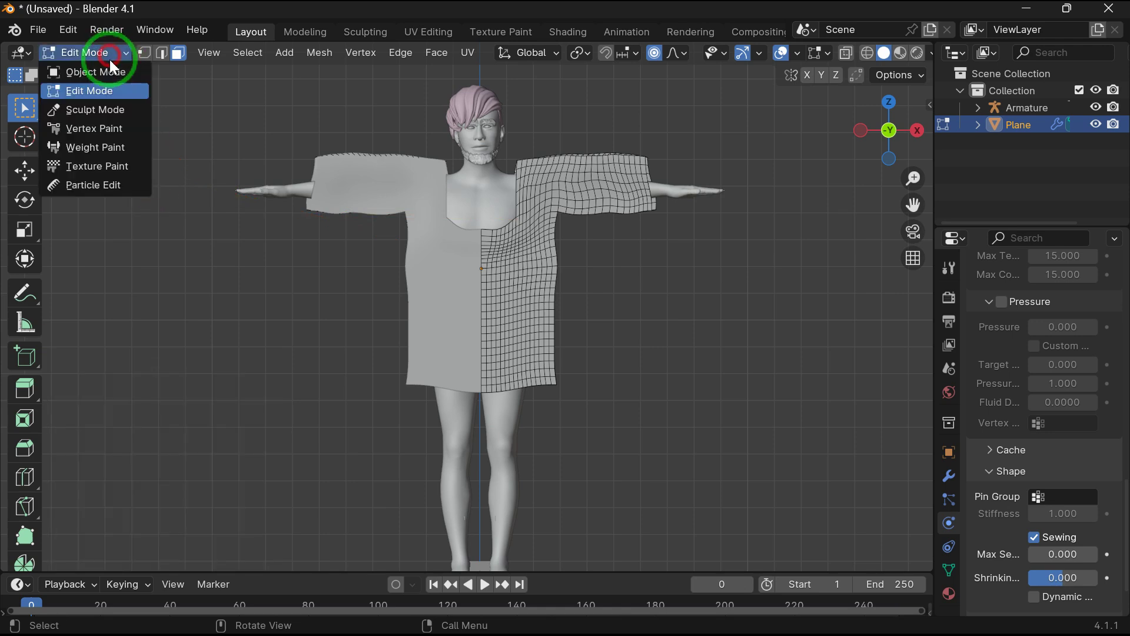
left_click(109, 71)
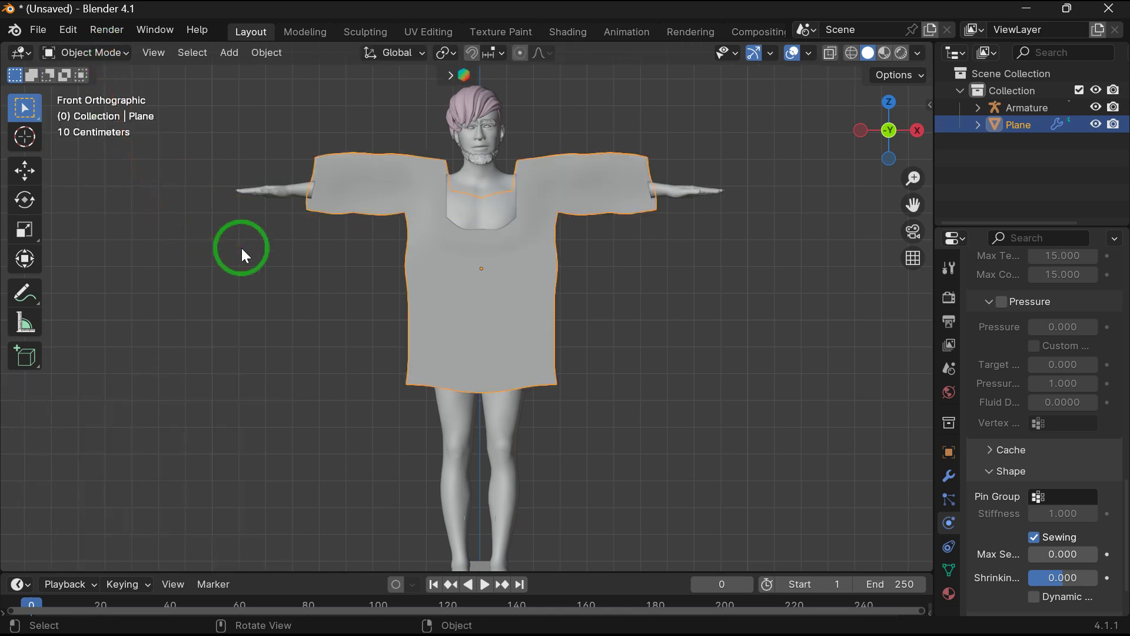
key("space")
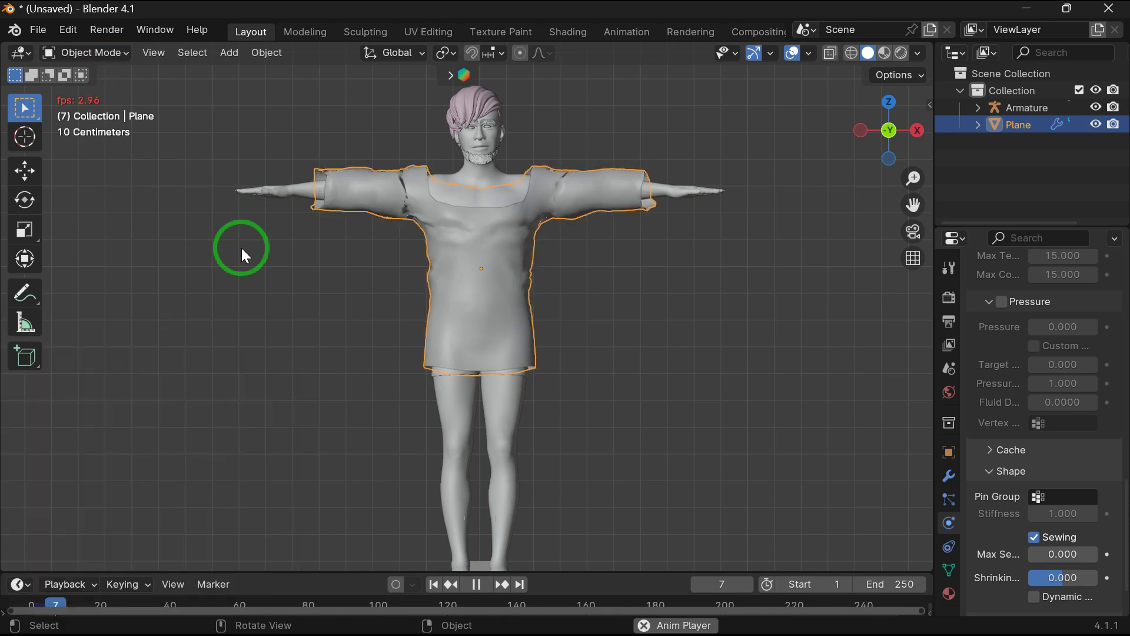
key("space")
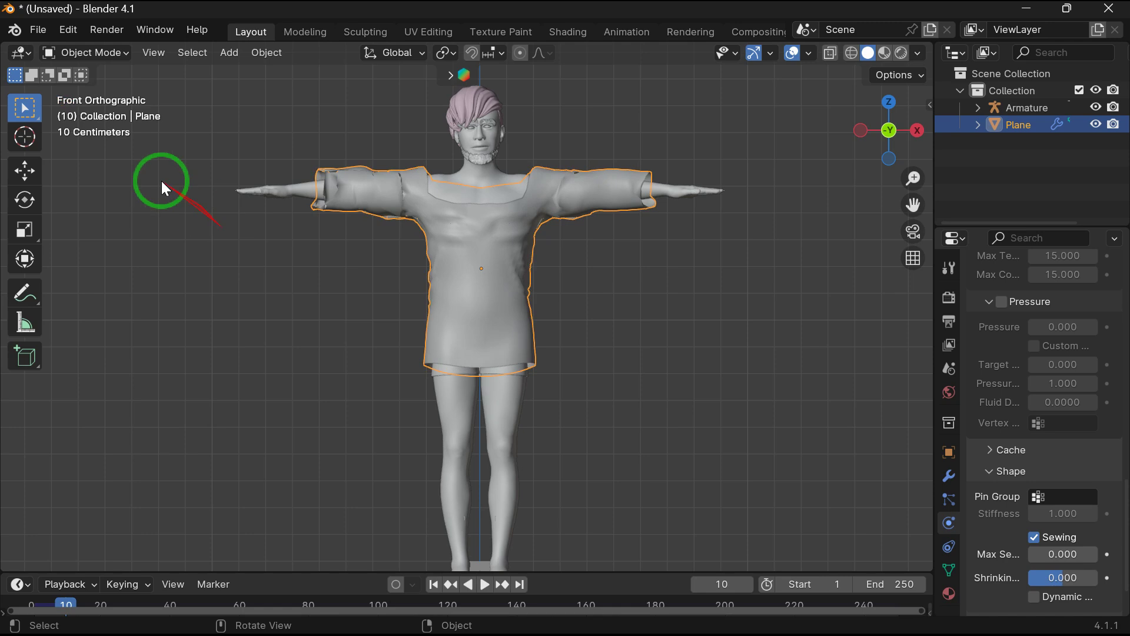
left_click_drag(69, 606, 15, 604)
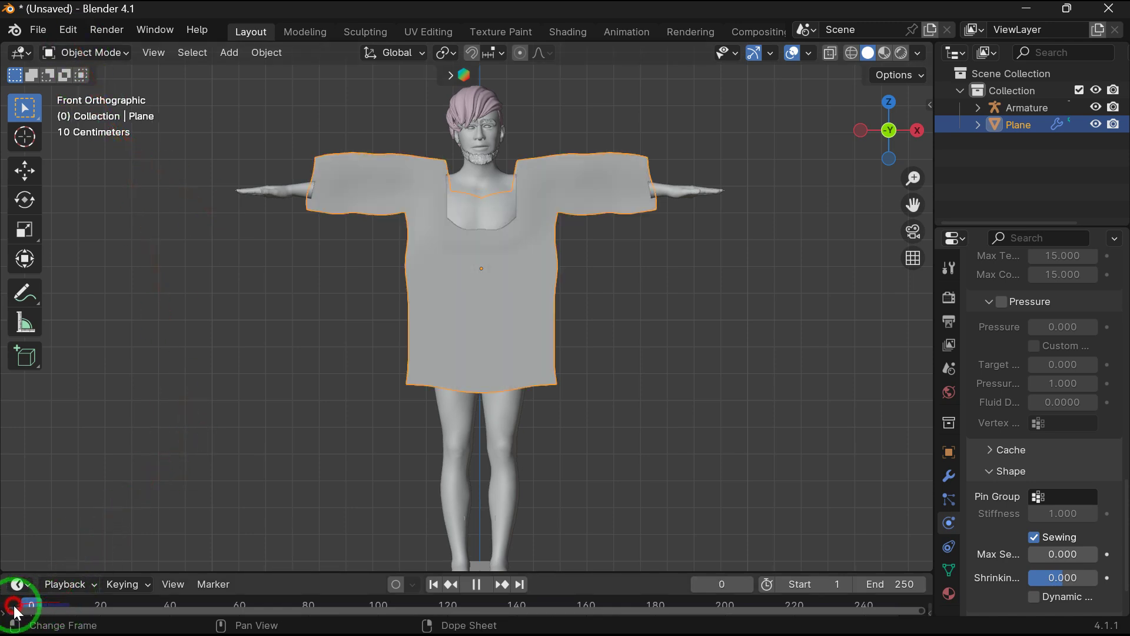
Shape the V-neck and front and back shoulders at proportional size 0.180, then return to Object Mode.
left_click(108, 52)
left_click(101, 88)
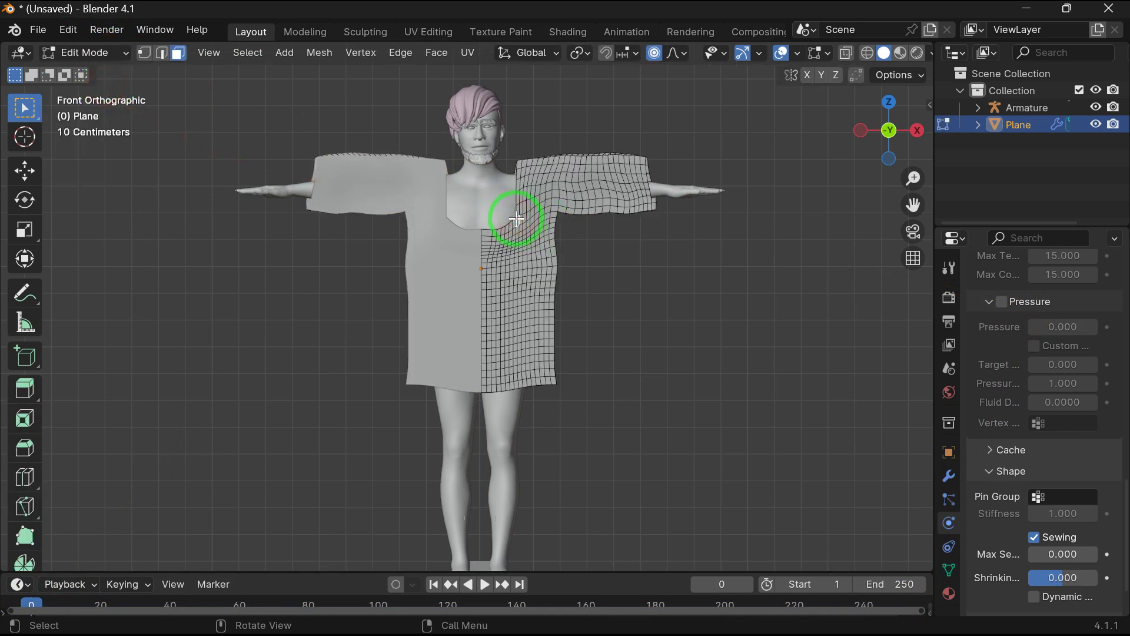
left_click_drag(516, 219, 229, 96)
key("ctrl+z")
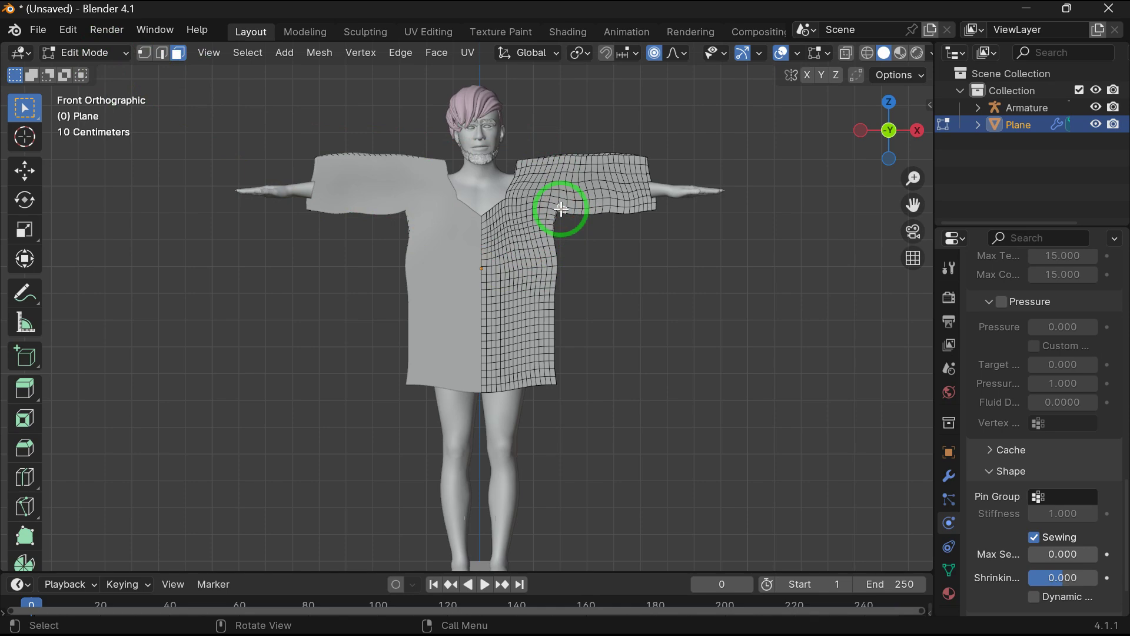
left_click_drag(561, 208, 564, 212)
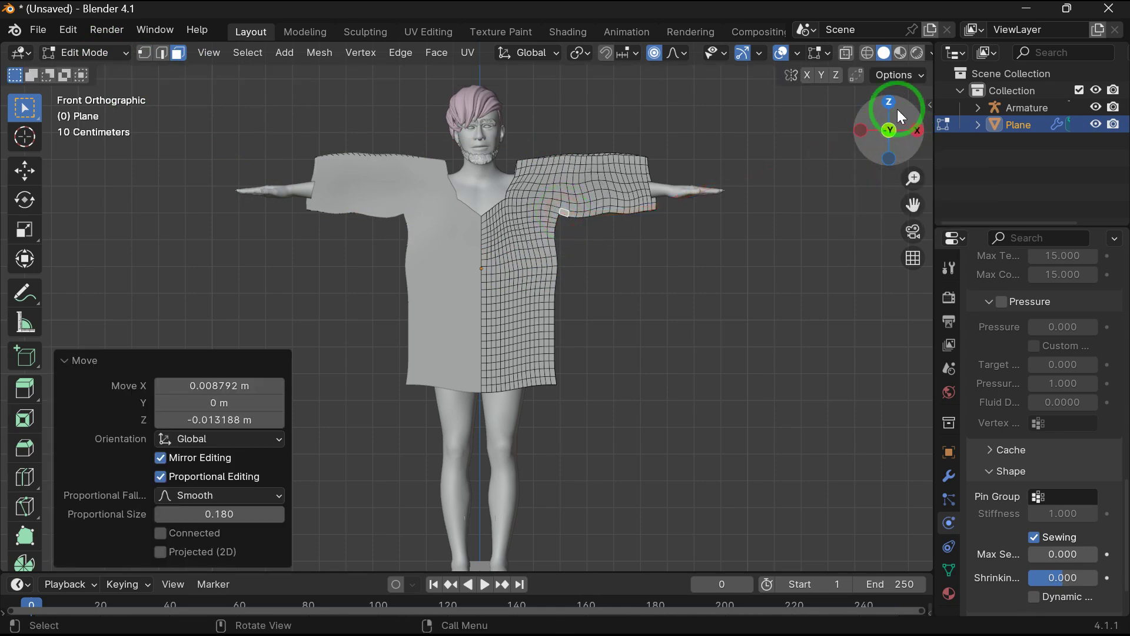
left_click(889, 130)
left_click_drag(374, 207, 326, 212)
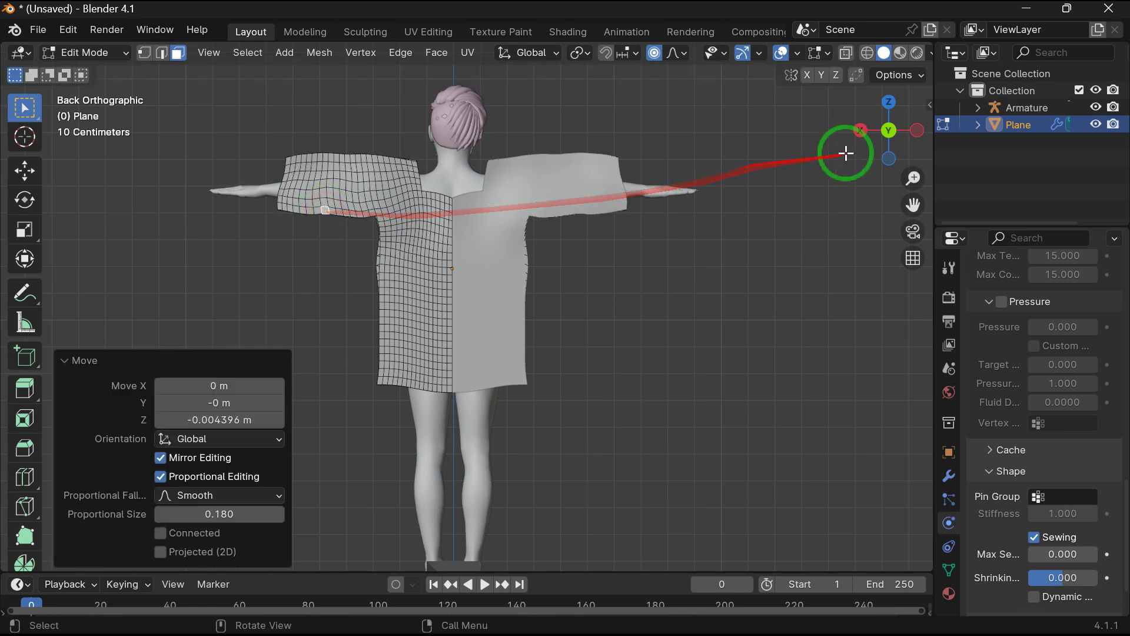
left_click(888, 130)
left_click(175, 216)
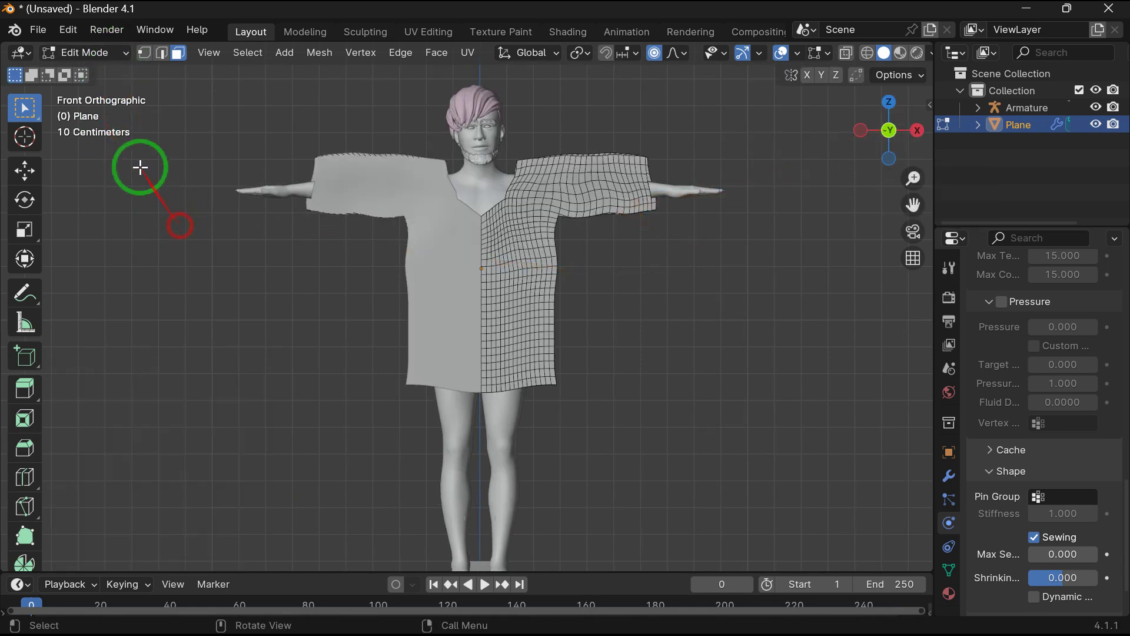
left_click(102, 54)
left_click(108, 75)
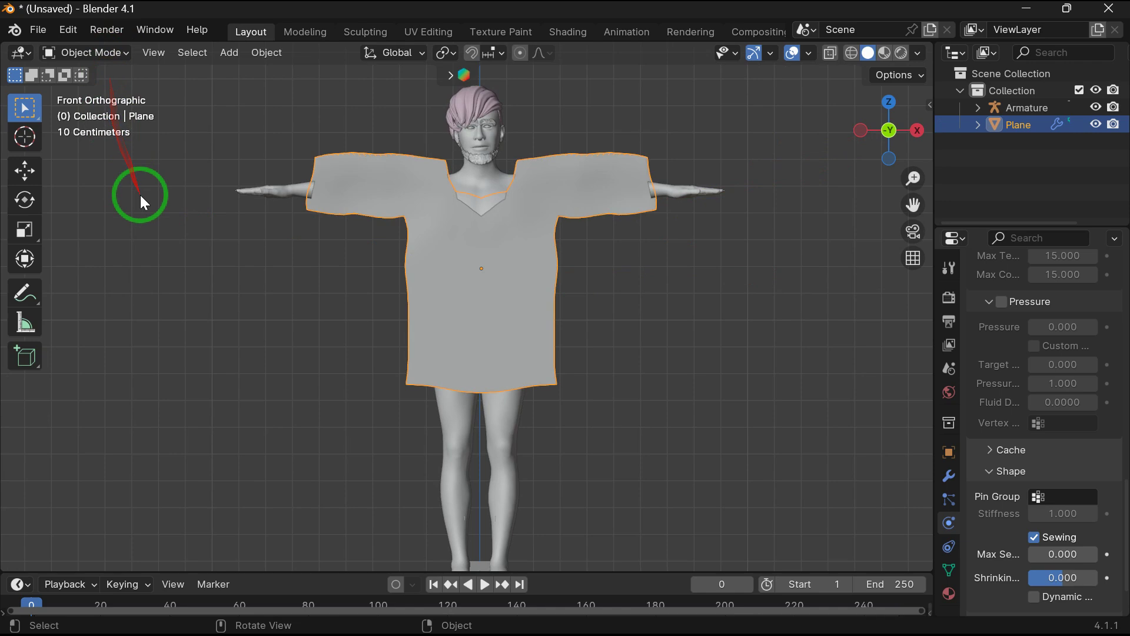
Play the cloth simulation and orbit around to inspect the V-neck shirt's drape from behind.
key("space")
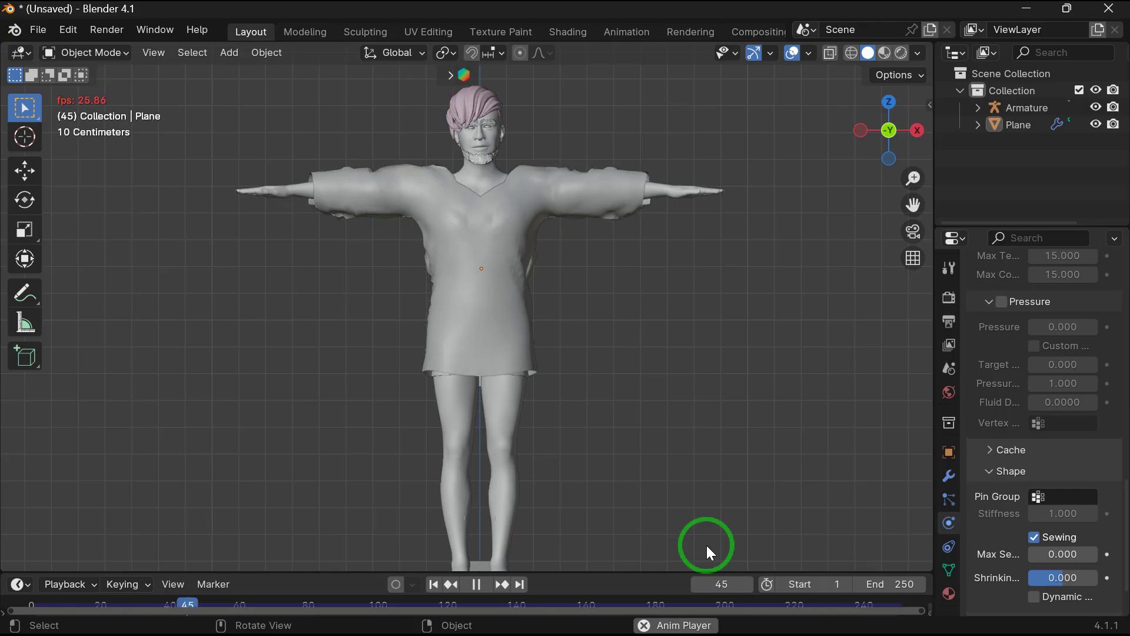
mouse_move(918, 130)
left_mouse_down()
mouse_move(542, 182)
mouse_move(352, 147)
mouse_move(449, 202)
mouse_move(944, 156)
mouse_move(876, 245)
mouse_move(696, 263)
mouse_move(706, 166)
mouse_move(744, 171)
mouse_move(729, 159)
mouse_move(921, 131)
left_mouse_up()
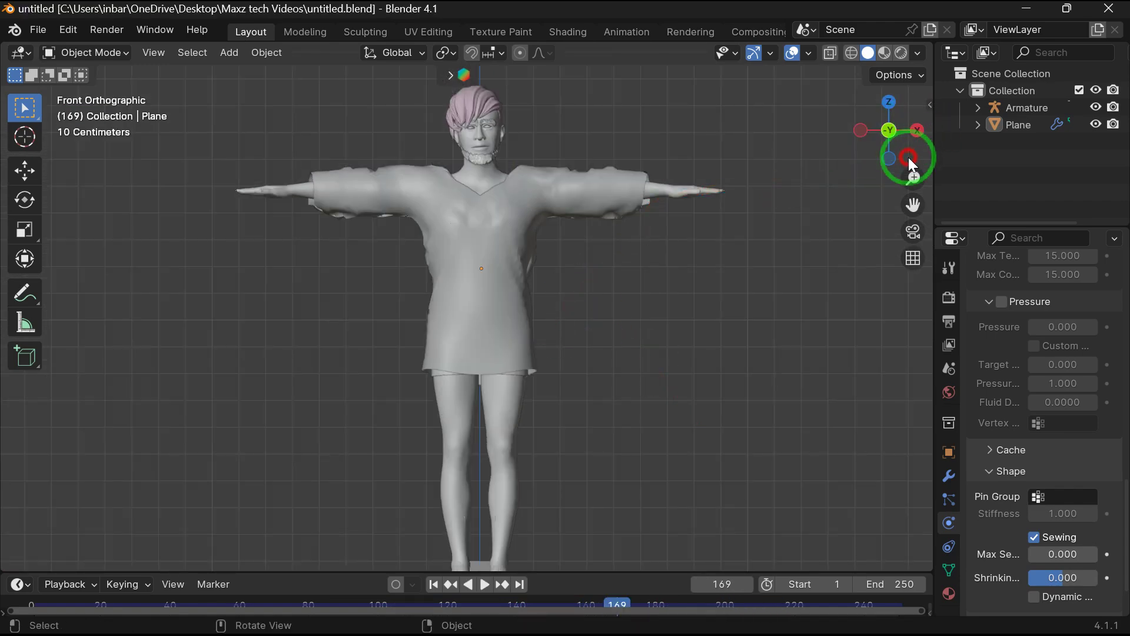
left_click_drag(909, 157, 622, 167)
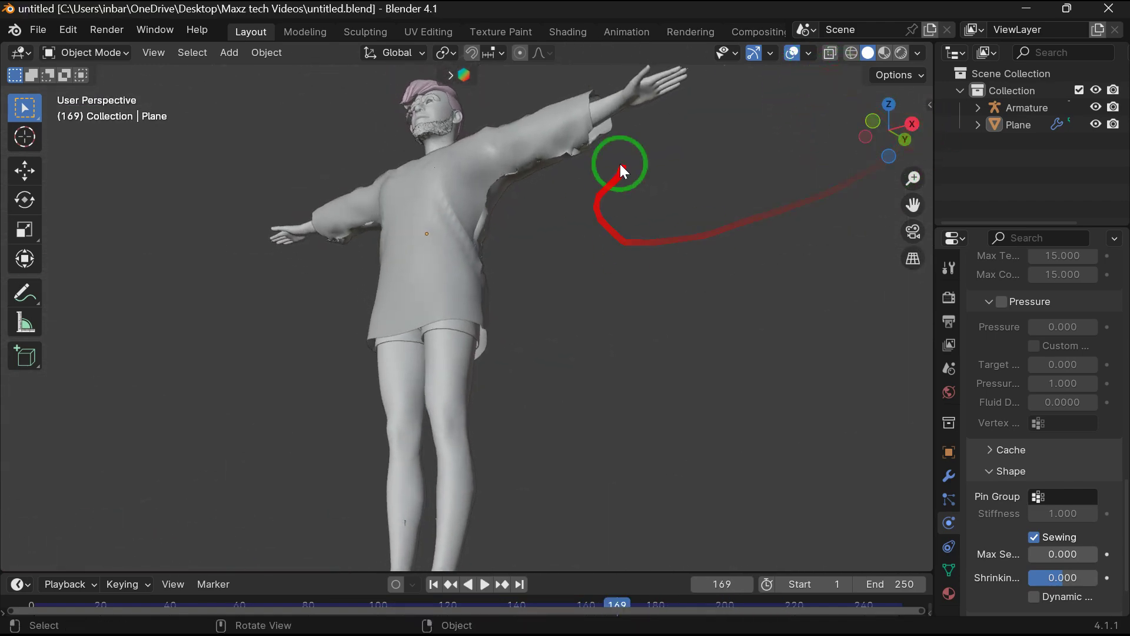
Put the shirt into Edit Mode and turn on proportional editing.
left_click(906, 140)
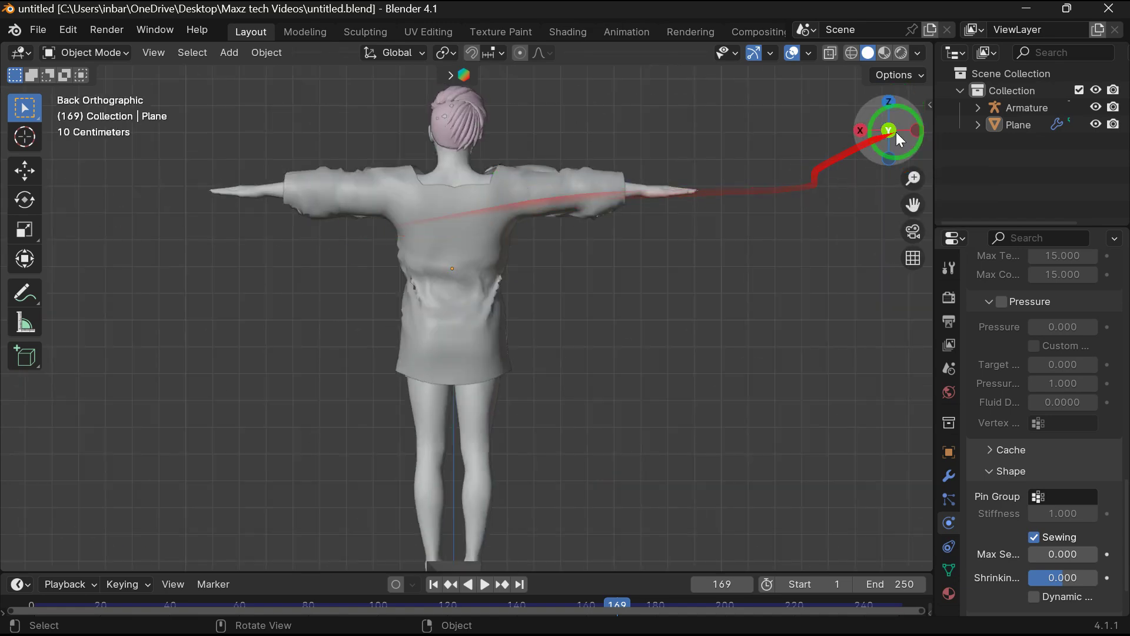
left_click(895, 131)
key("Tab")
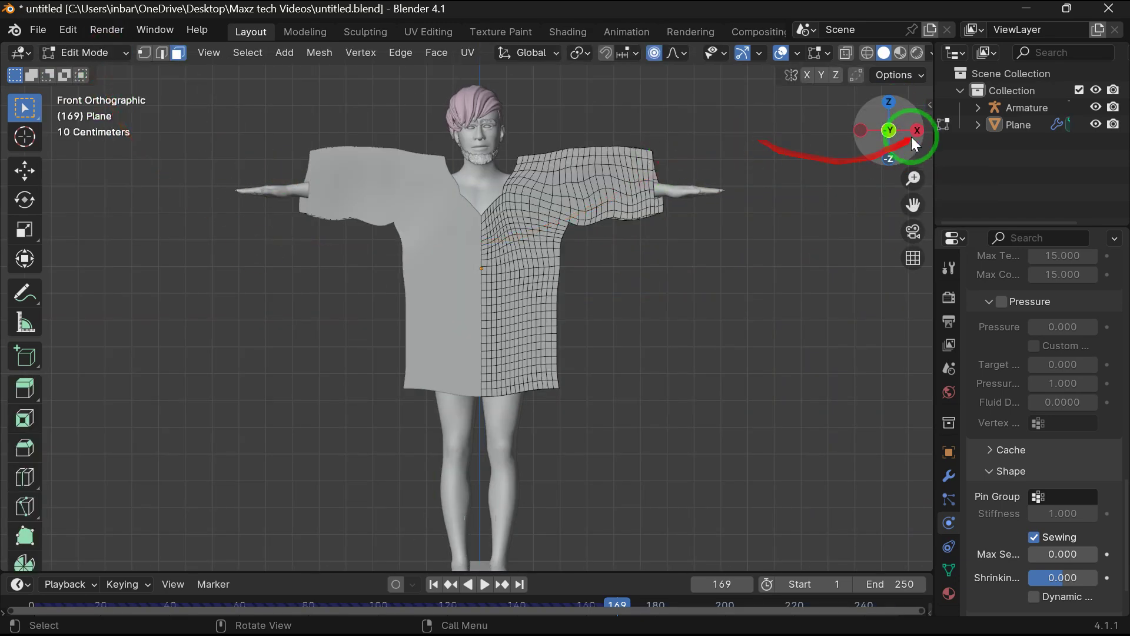
left_click_drag(895, 126, 599, 156)
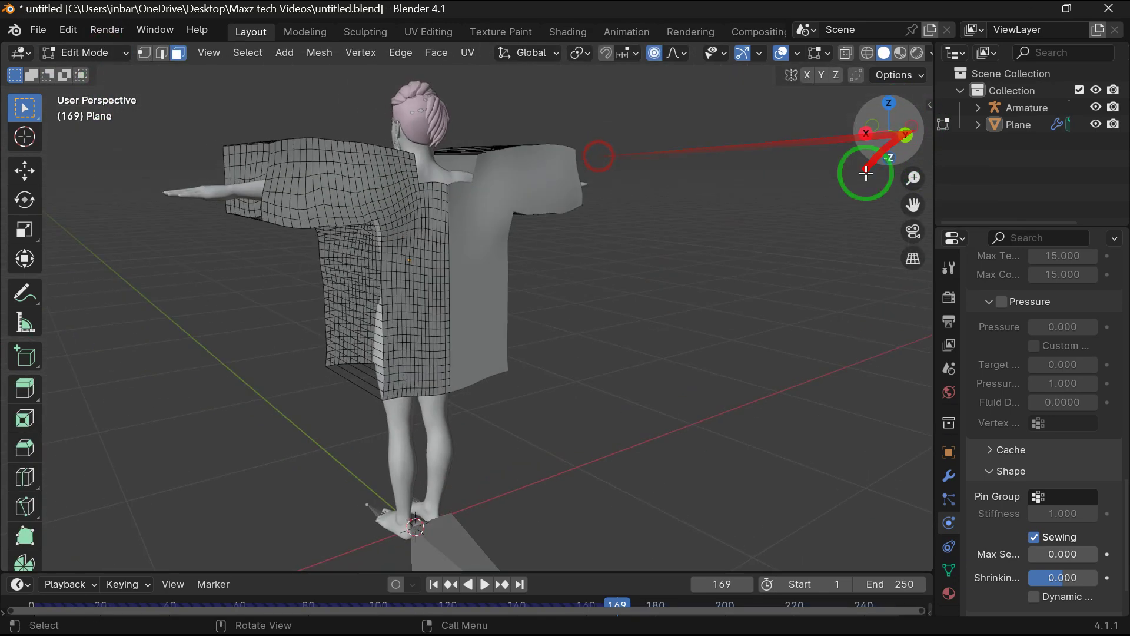
left_click(656, 52)
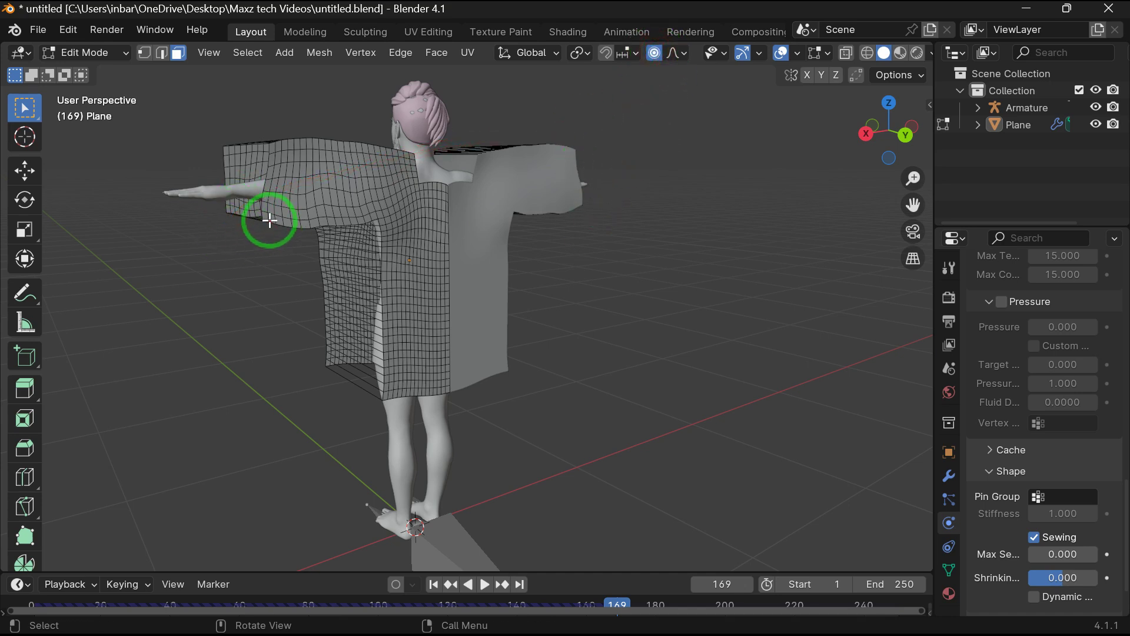
Move the sleeve and underarm vertices with proportional falloff.
key("g")
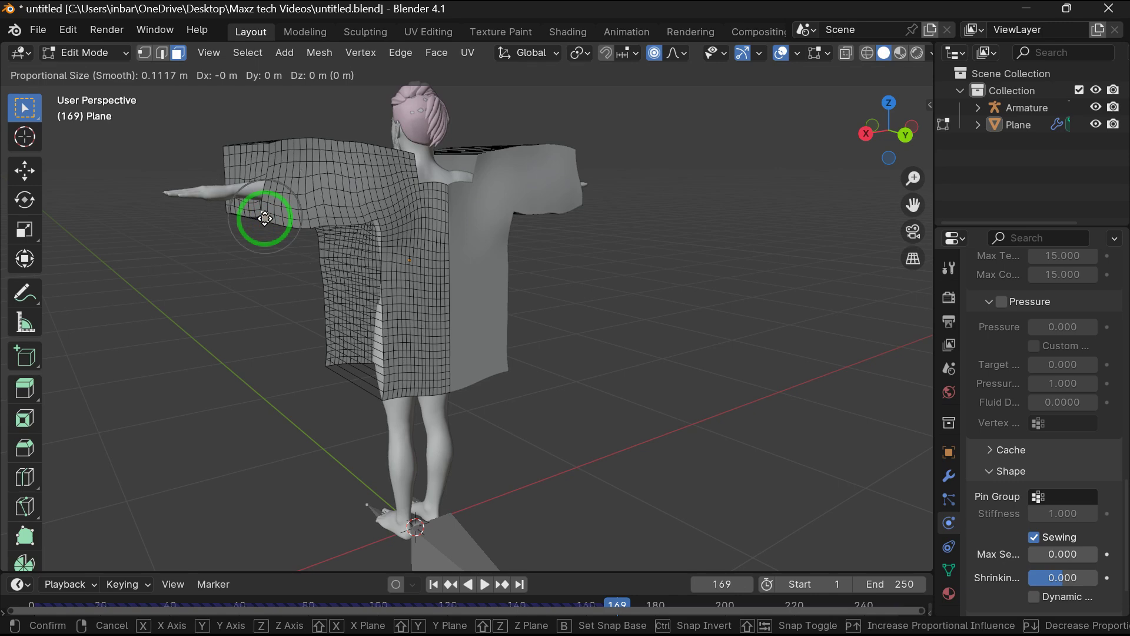
left_click(264, 220)
left_click(313, 222)
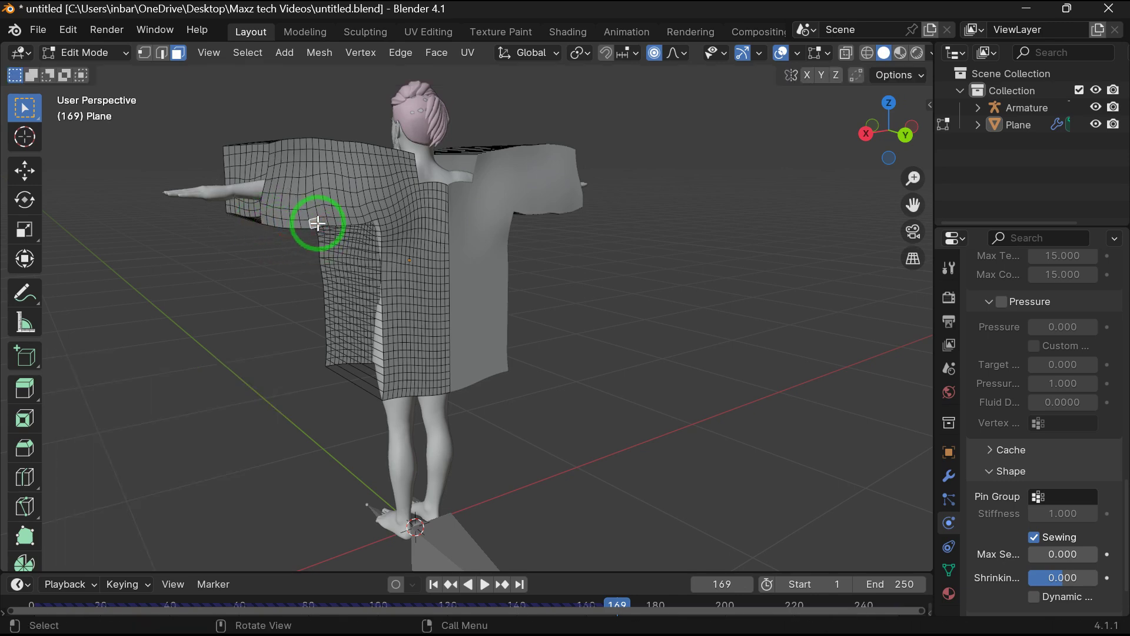
key("g")
left_click(314, 222)
Reshape the sleeve edge and lower side with Smooth proportional moves at size 0.350.
left_click_drag(869, 149, 621, 262)
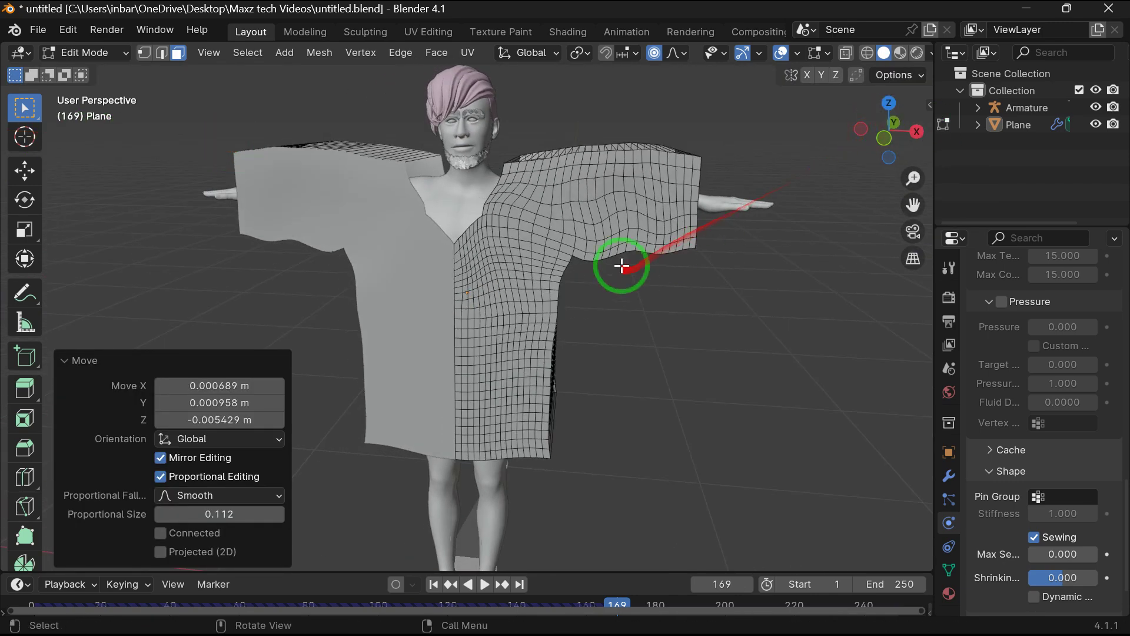
key("g")
left_click(596, 262)
key("g")
left_click(593, 247)
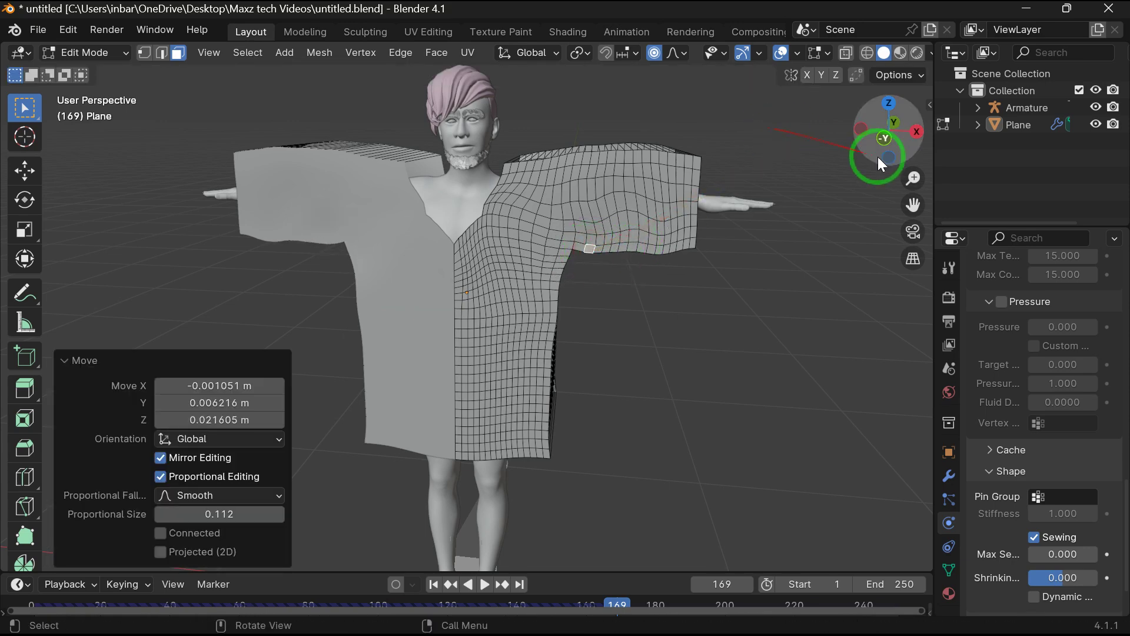
left_click_drag(883, 151, 883, 216)
key("g")
key("g")
scroll(583, 300, "down", 3)
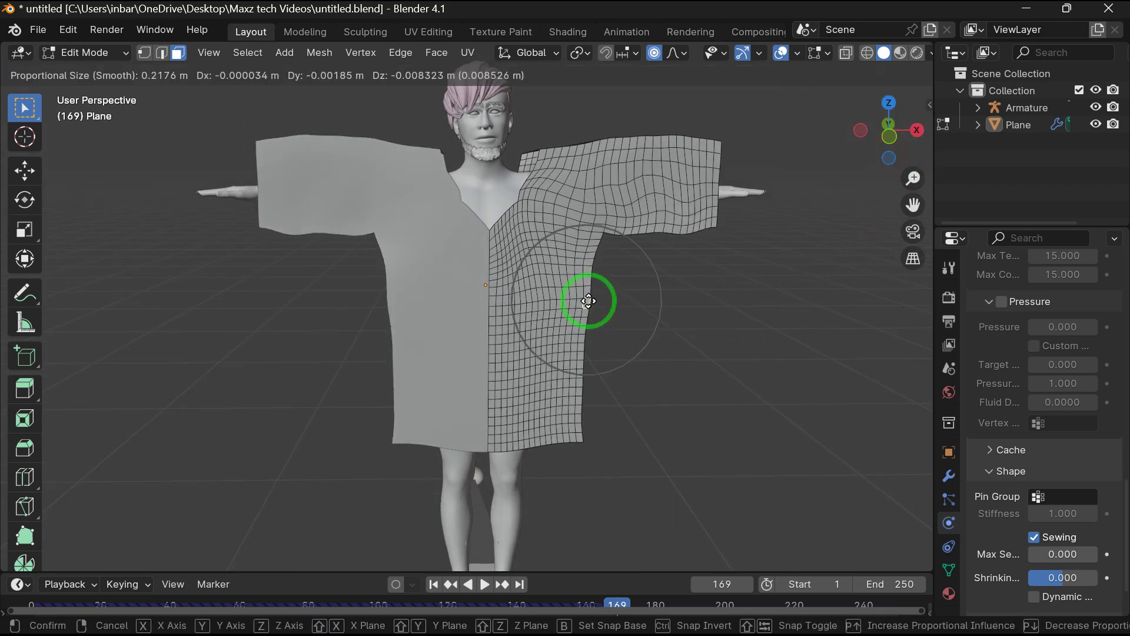
left_click(581, 301)
key("g")
scroll(571, 365, "down", 6)
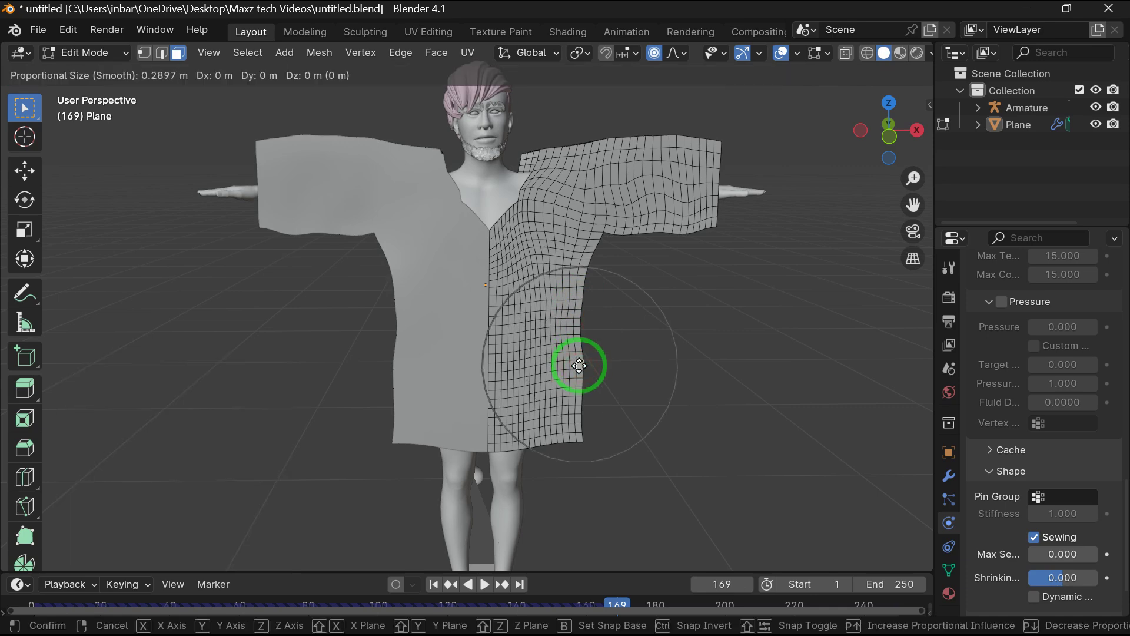
Return to Object Mode, rewind to frame 0 and replay the simulation from the front view.
left_click(569, 362)
left_click(86, 52)
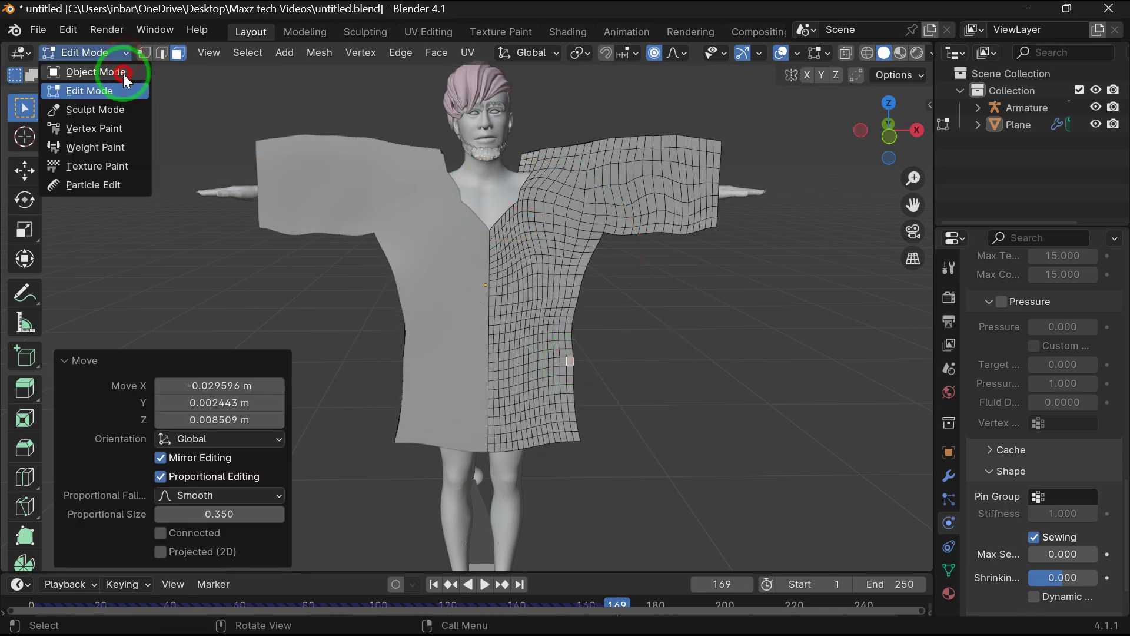
left_click(89, 71)
left_click(85, 52)
left_click(89, 90)
left_click_drag(630, 616, 31, 606)
left_click(88, 52)
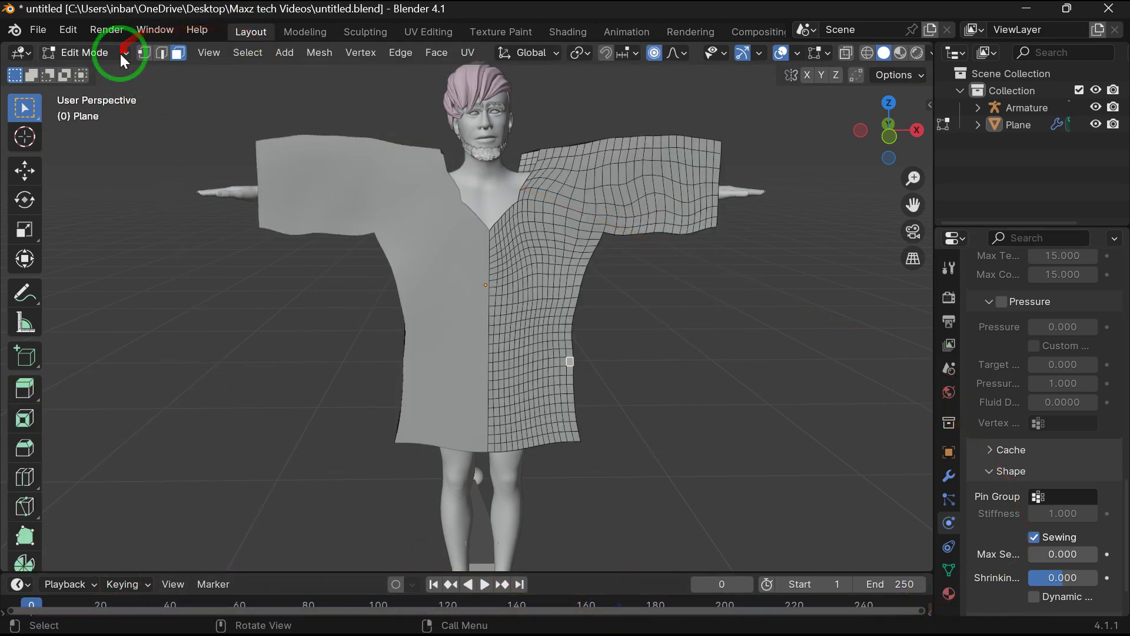
left_click(88, 70)
key("KP_1")
key("space")
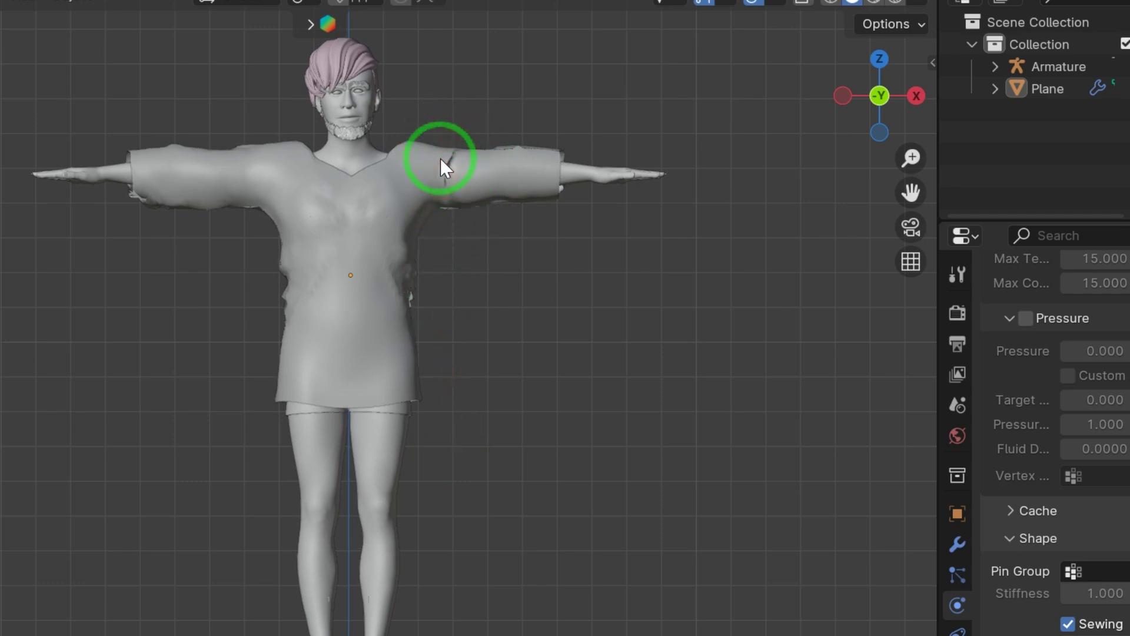
Orbit above the draped shirt and show its Mirror, Merge and Cloth modifier stack.
left_click_drag(873, 57, 616, 242)
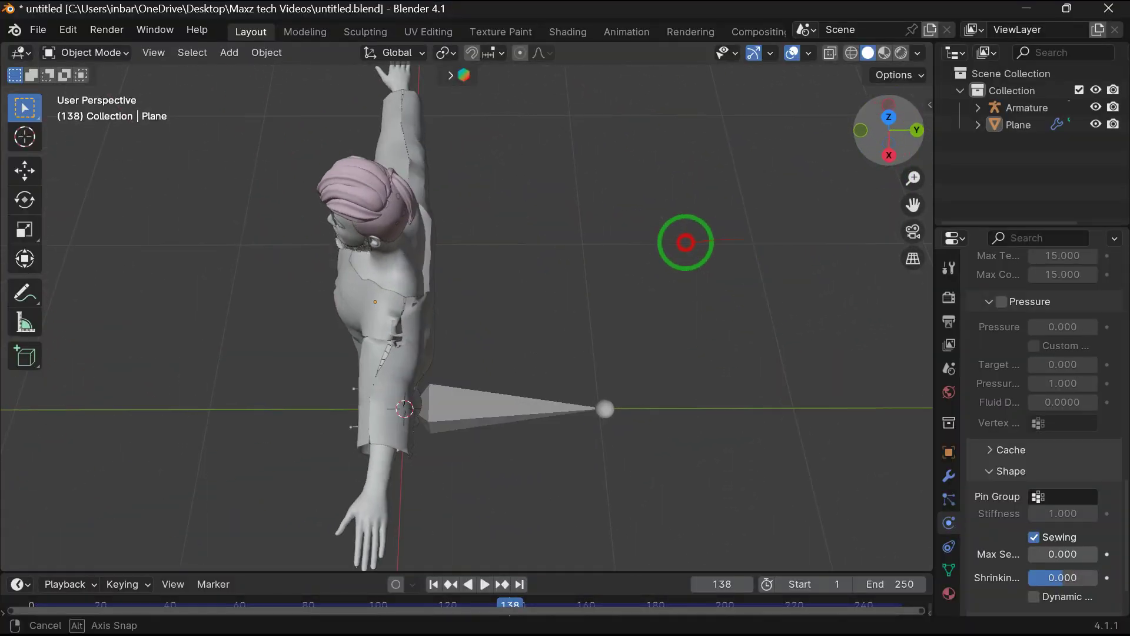
left_click_drag(686, 243, 683, 244)
left_click(382, 353)
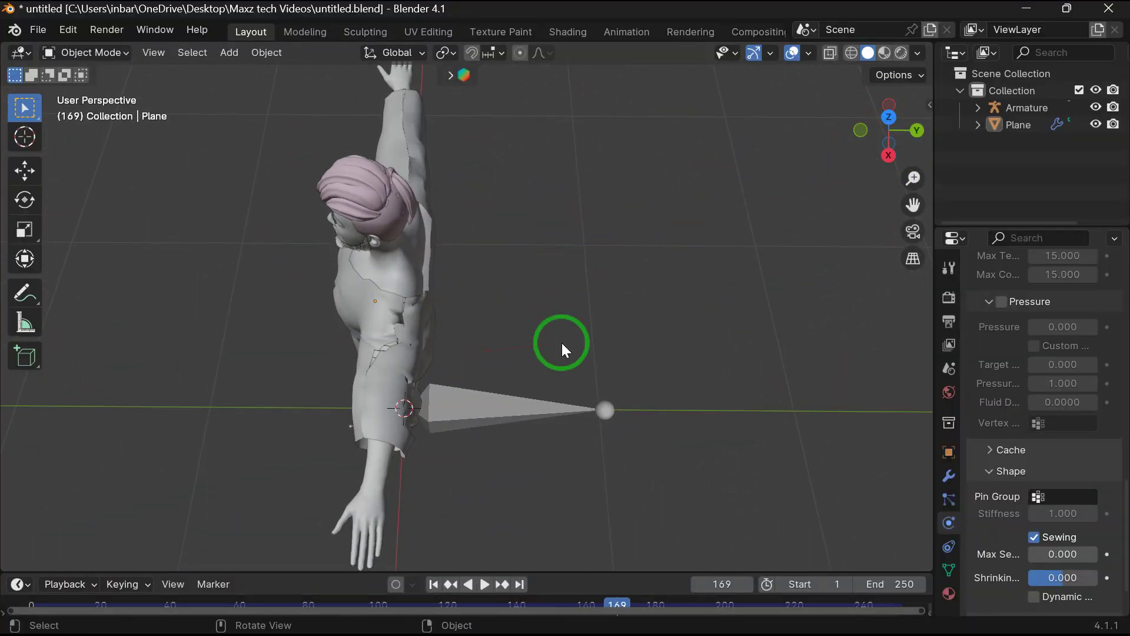
left_click(949, 477)
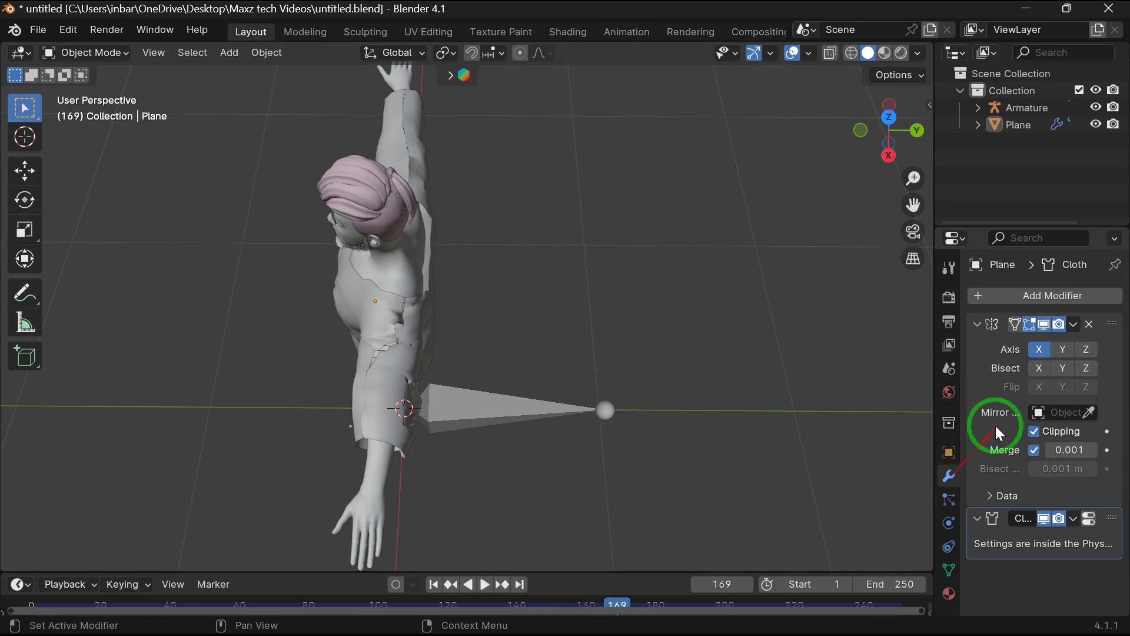
Add a Subdivision Surface modifier to the shirt with Levels Viewport set to 2.
left_click(1072, 295)
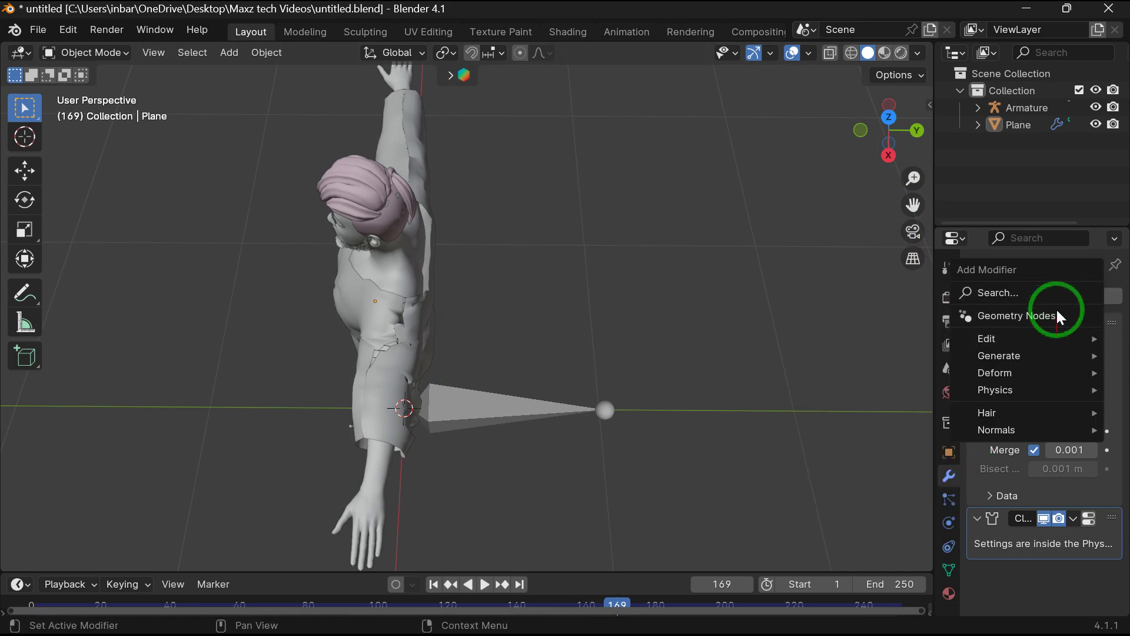
mouse_move(1051, 353)
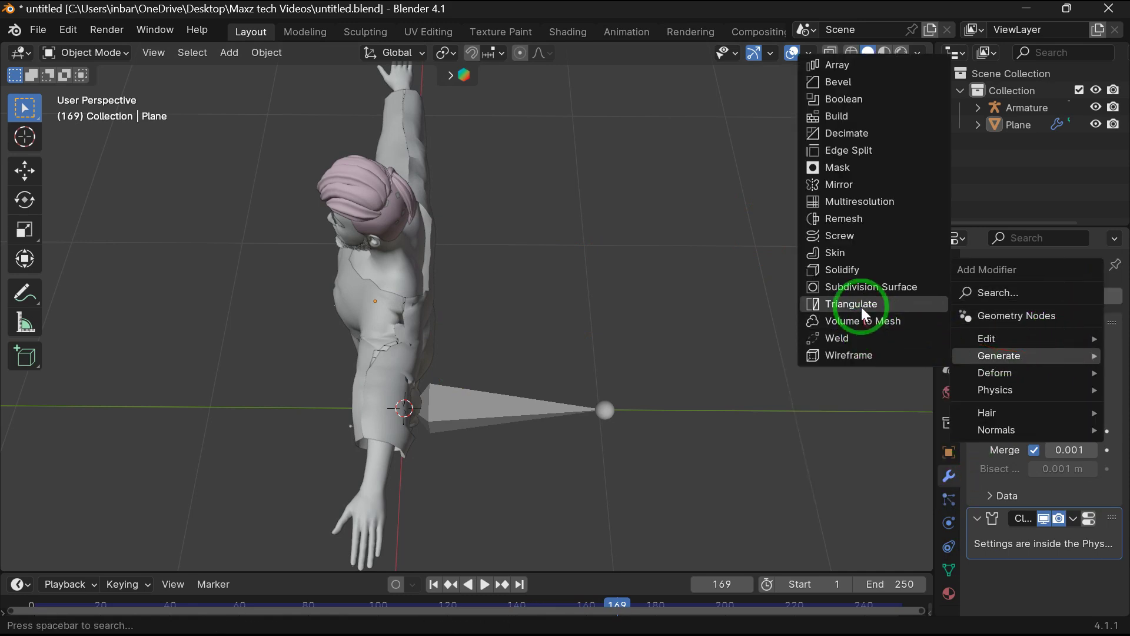
left_click(888, 287)
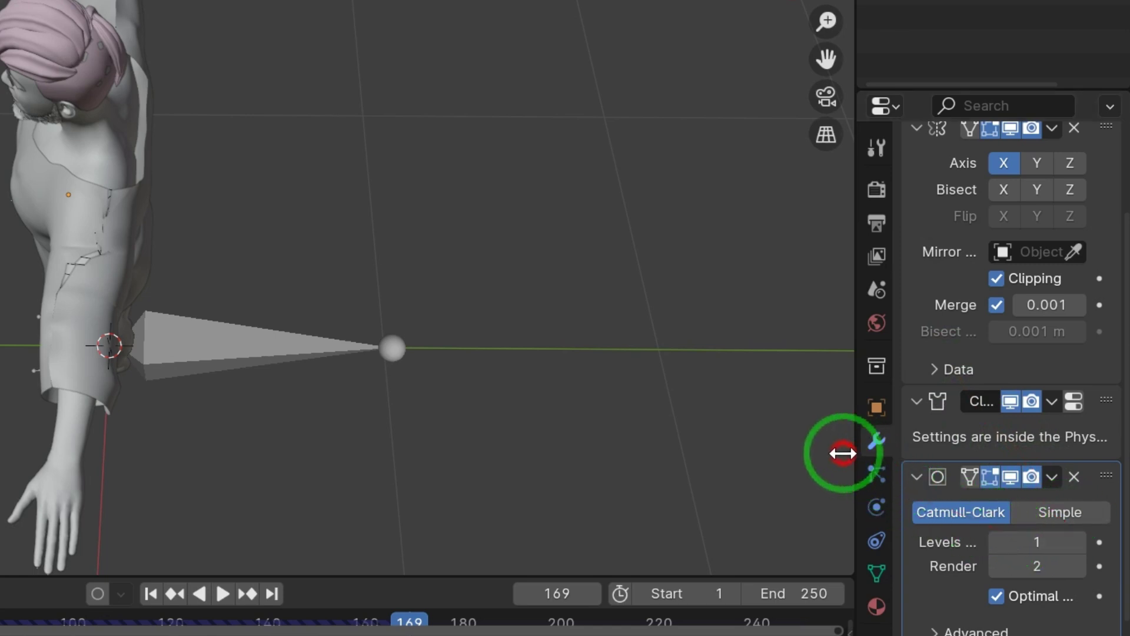
left_click_drag(842, 454, 752, 466)
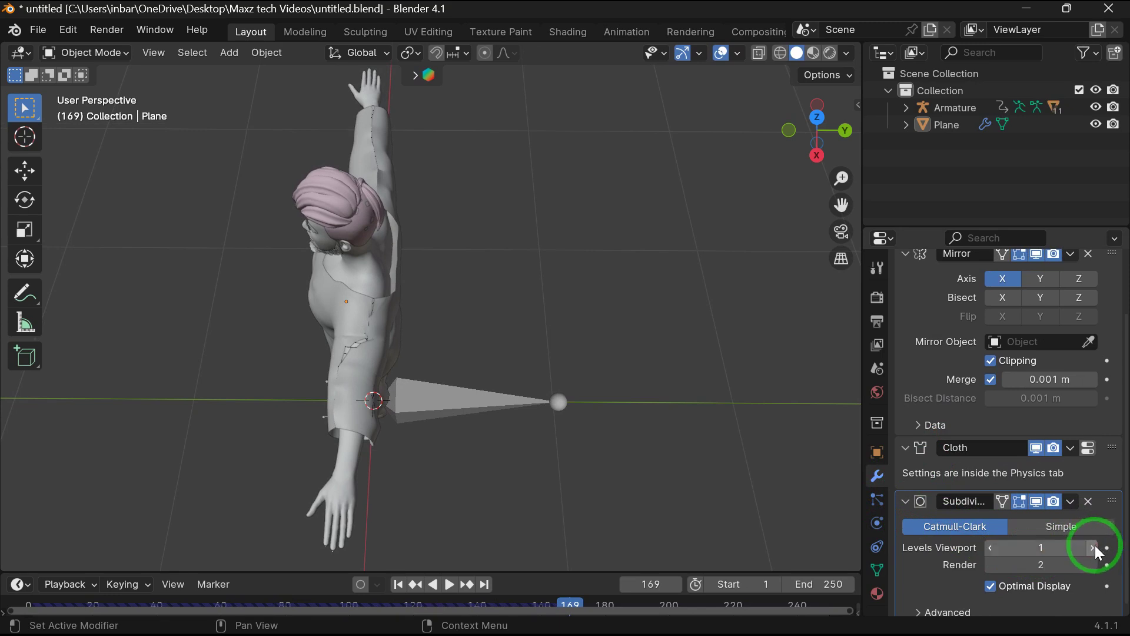
left_click(1095, 545)
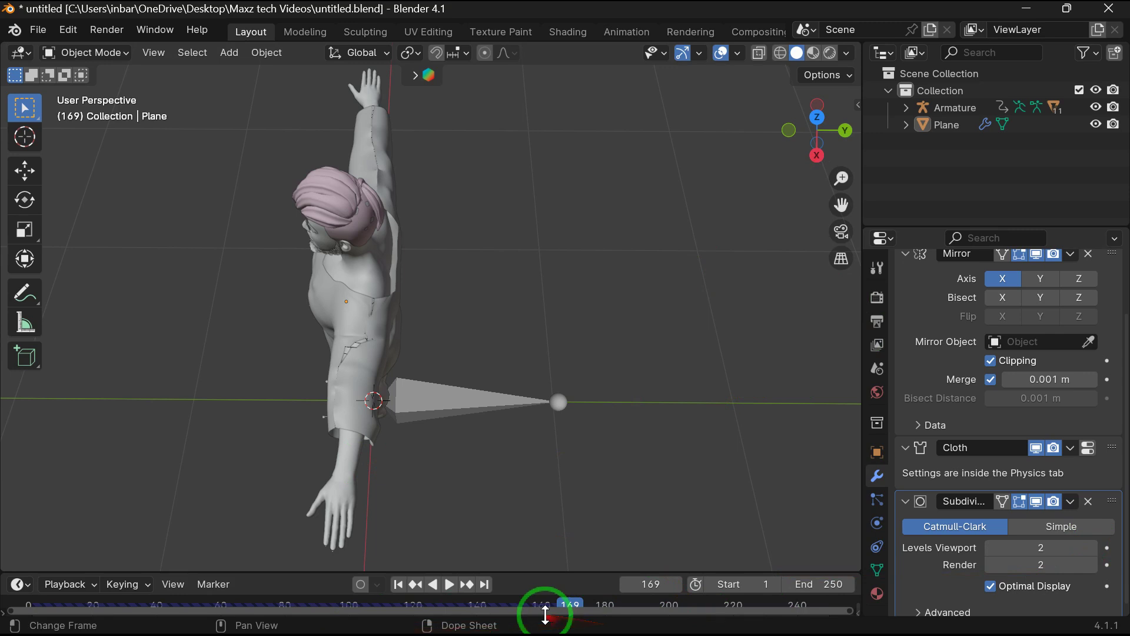
Rewind to frame 0, replay the cloth simulation and stop it in front orthographic view.
left_click_drag(567, 607, 275, 630)
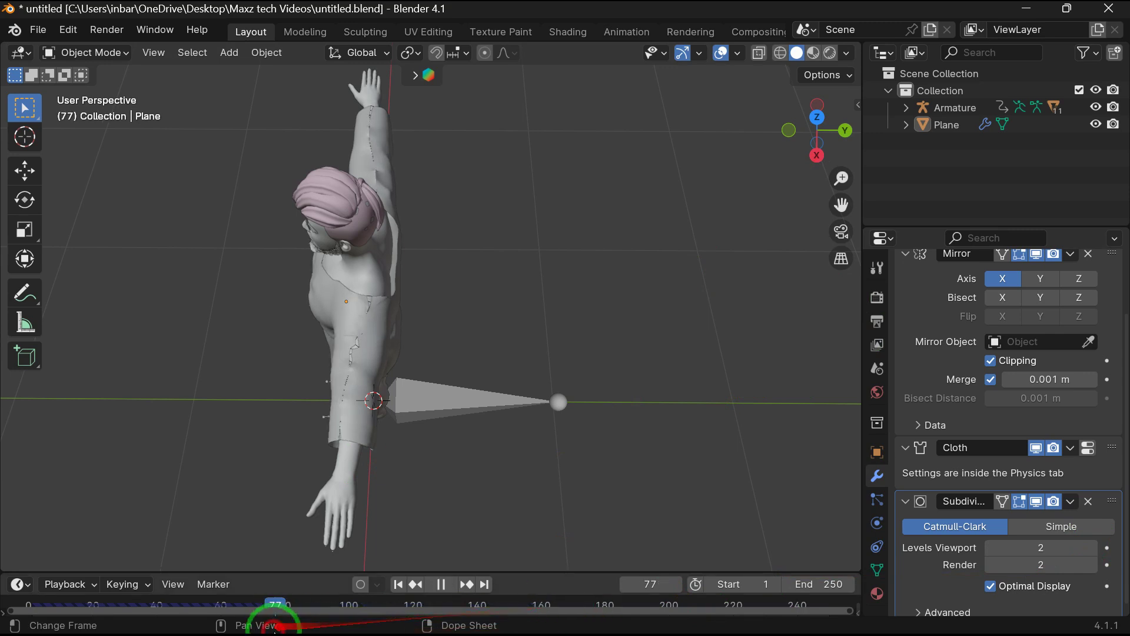
left_click_drag(186, 625, 15, 607)
key("space")
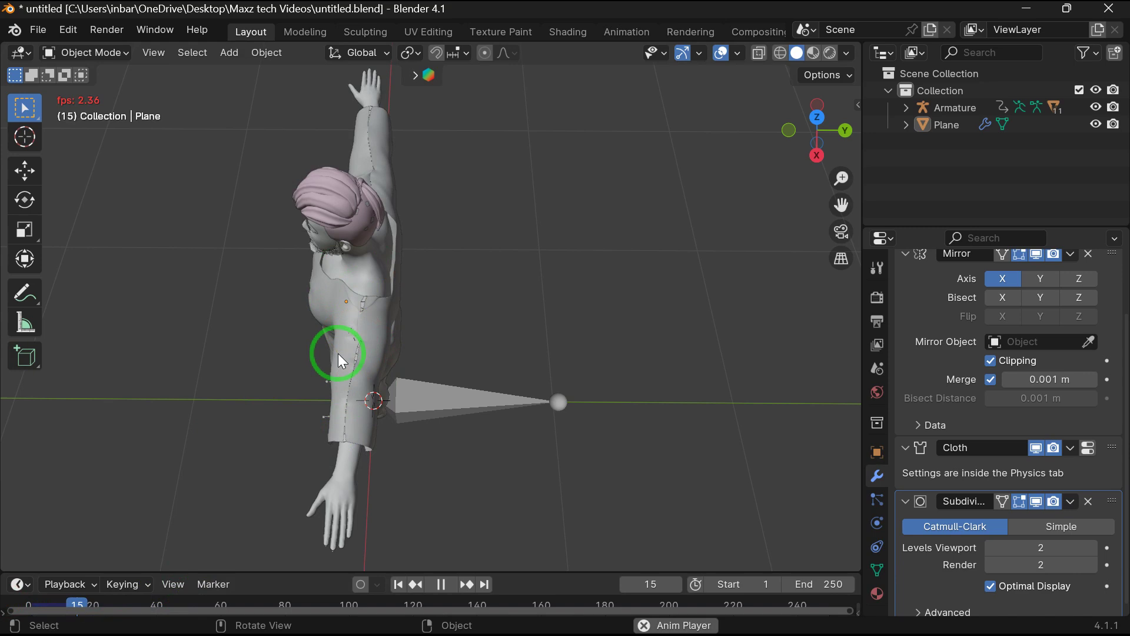
left_click(846, 130)
left_click(817, 130)
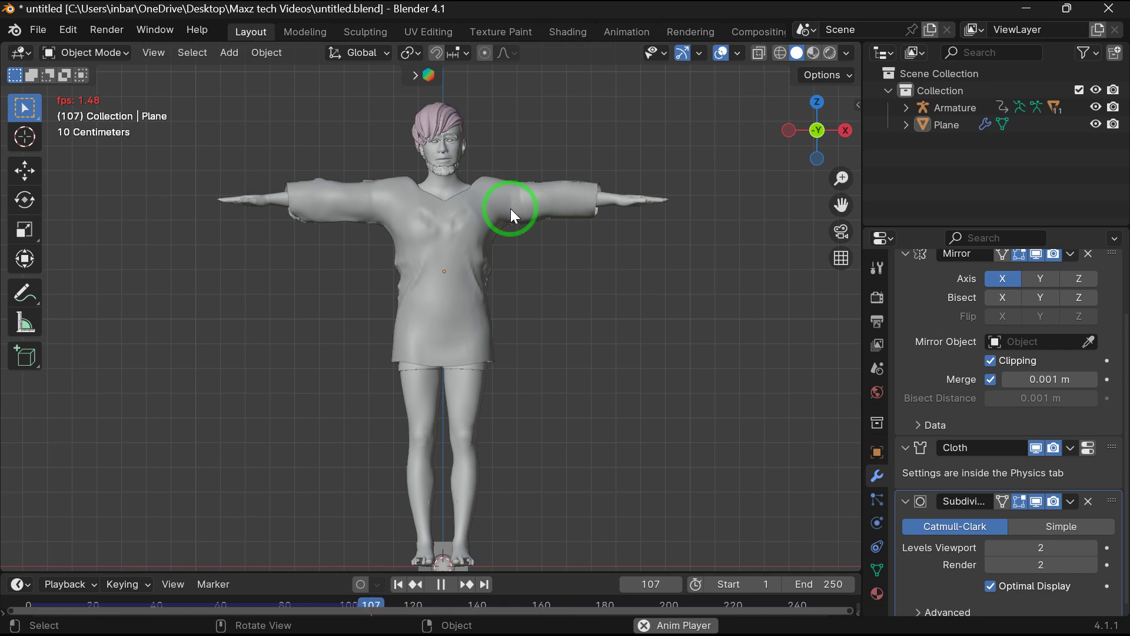
left_click(440, 584)
Collapse the Subdivision and Mirror modifier panels and select the shirt object.
left_click(905, 501)
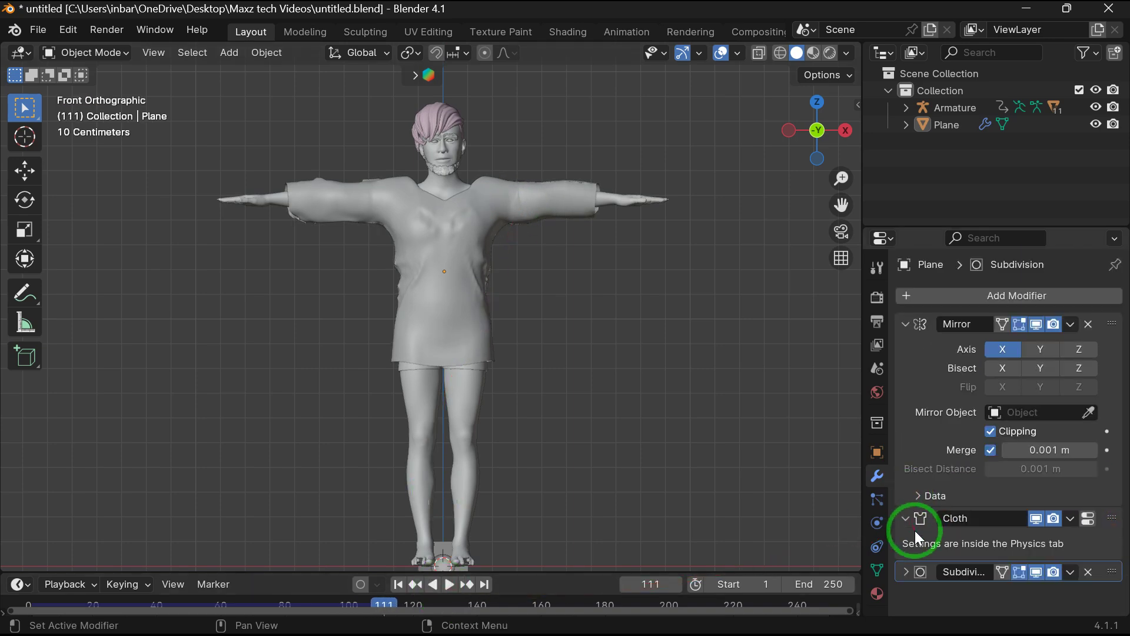
left_click(905, 325)
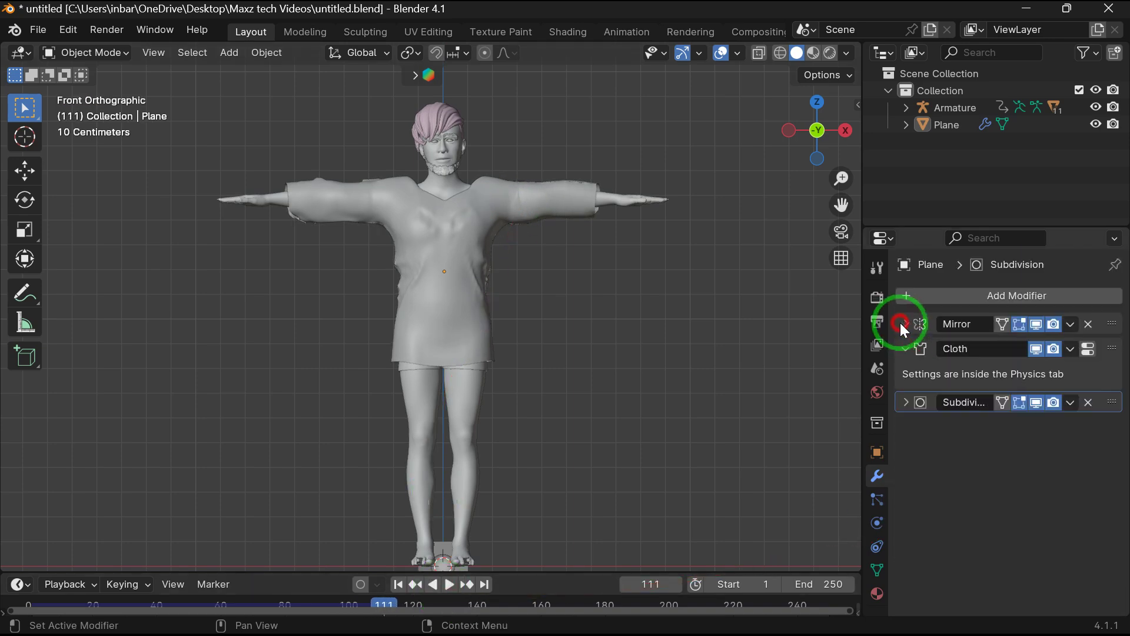
left_click(419, 245)
left_click(656, 355)
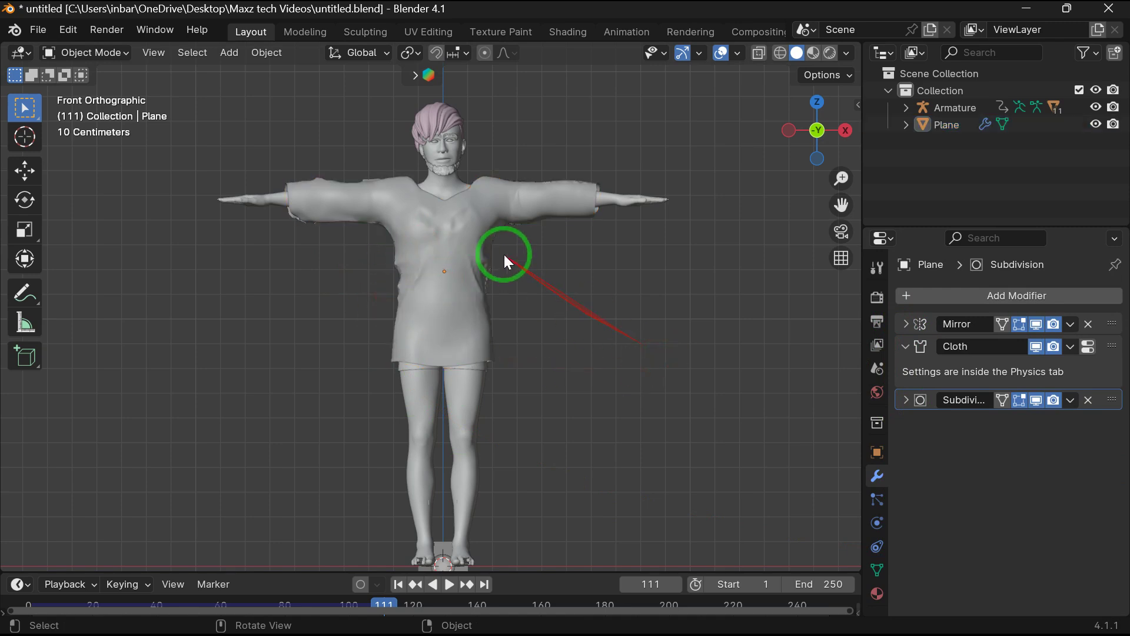
left_click(471, 246)
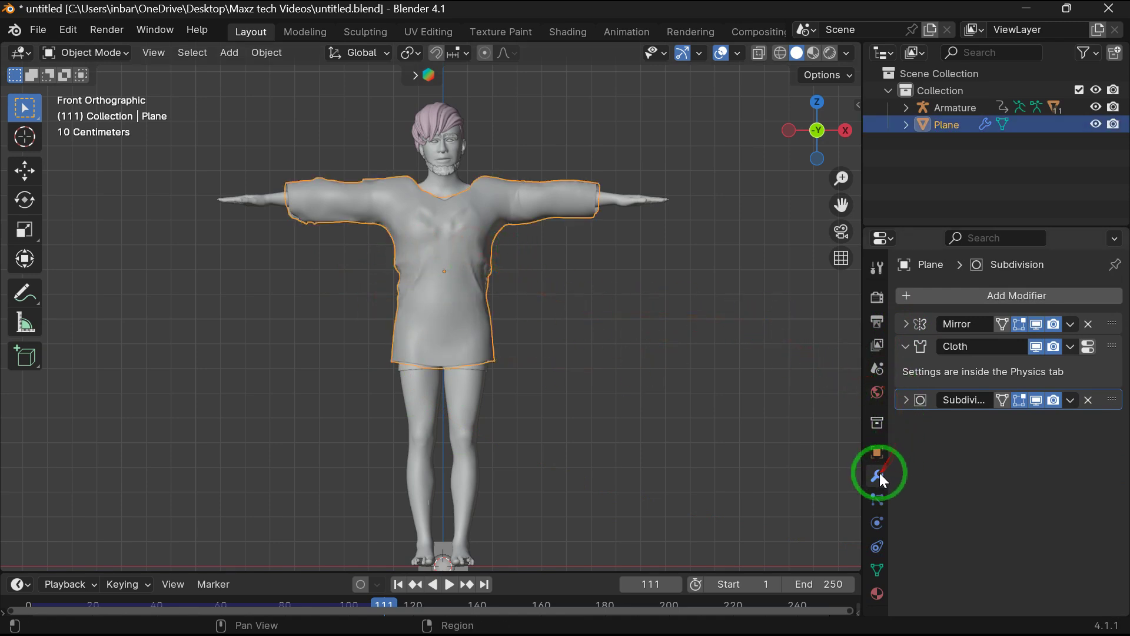
Add a Solidify modifier to the shirt with Thickness 0.02 m.
left_click(1017, 295)
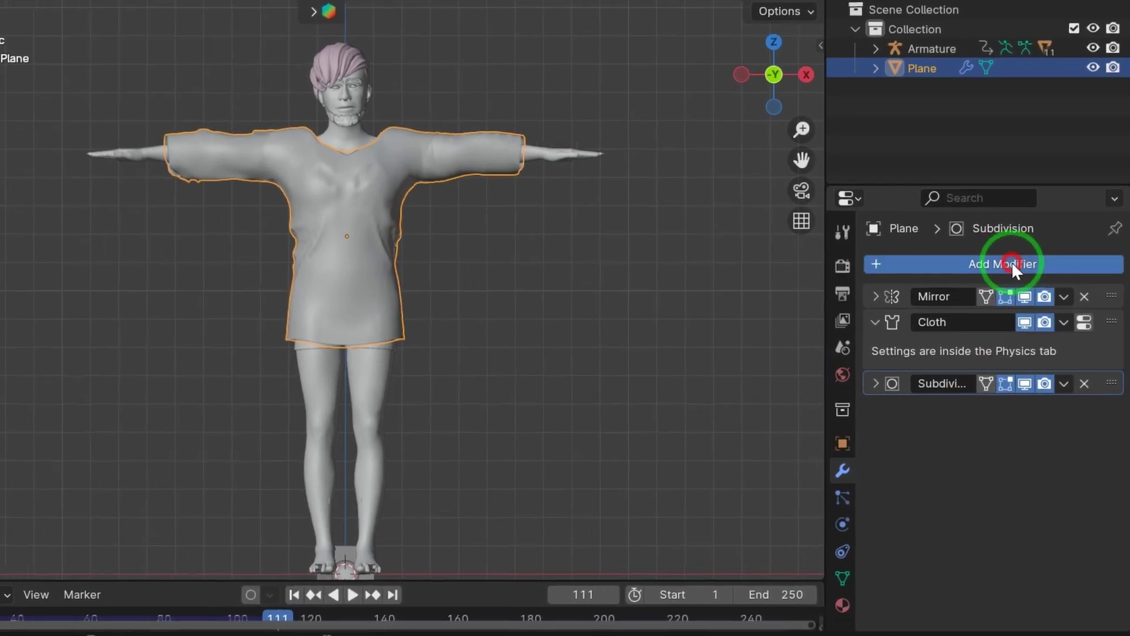
mouse_move(1011, 263)
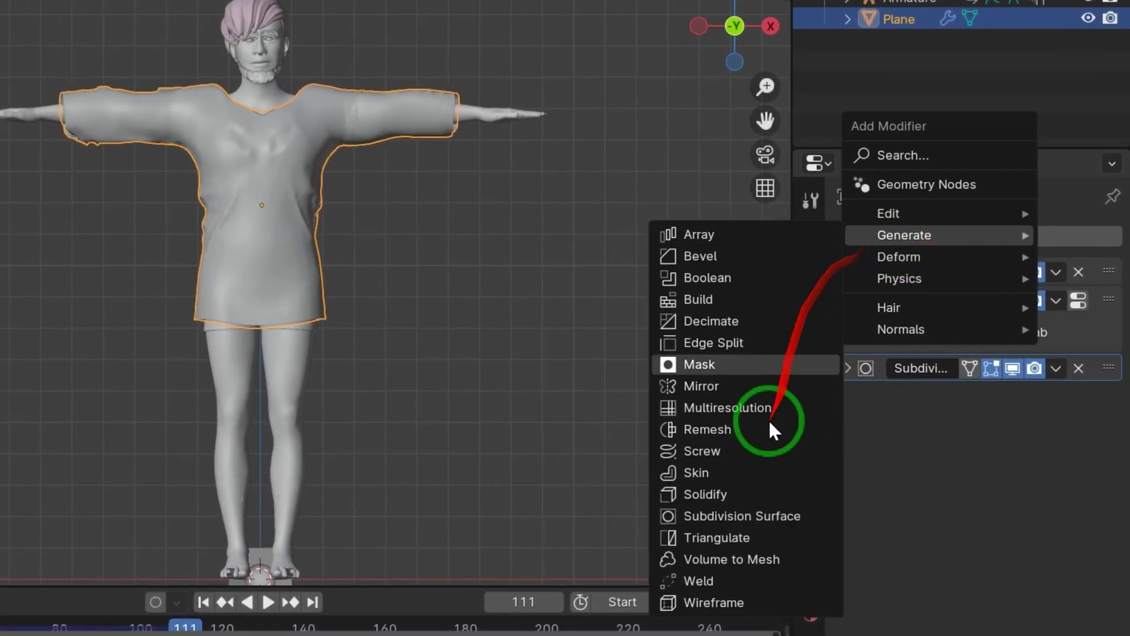
left_click(708, 495)
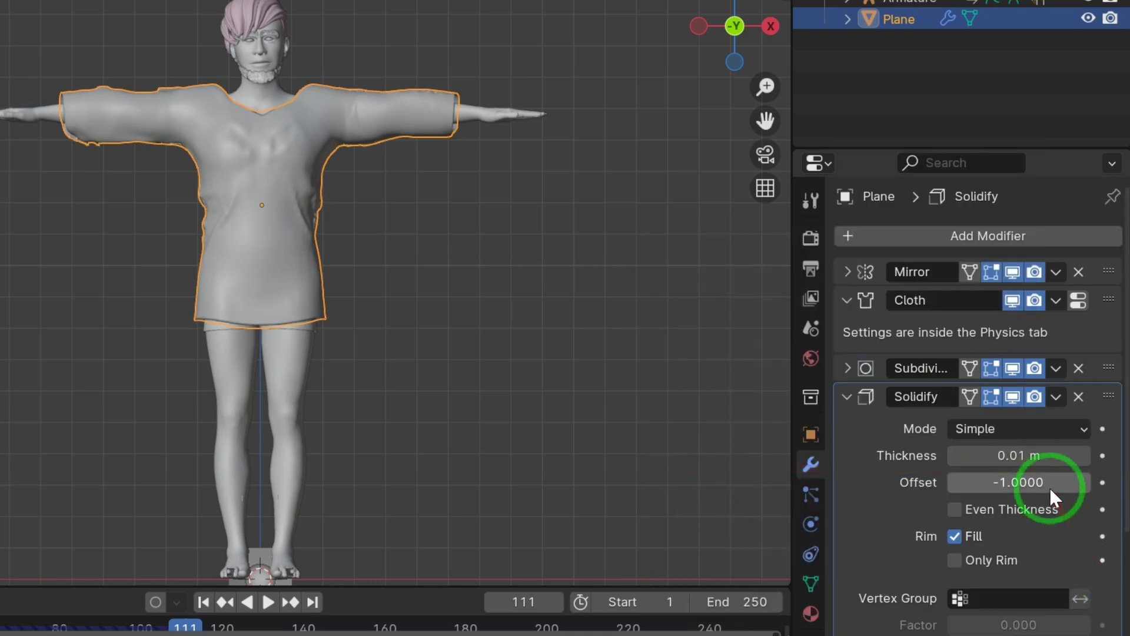
scroll(1051, 488, "down", 2)
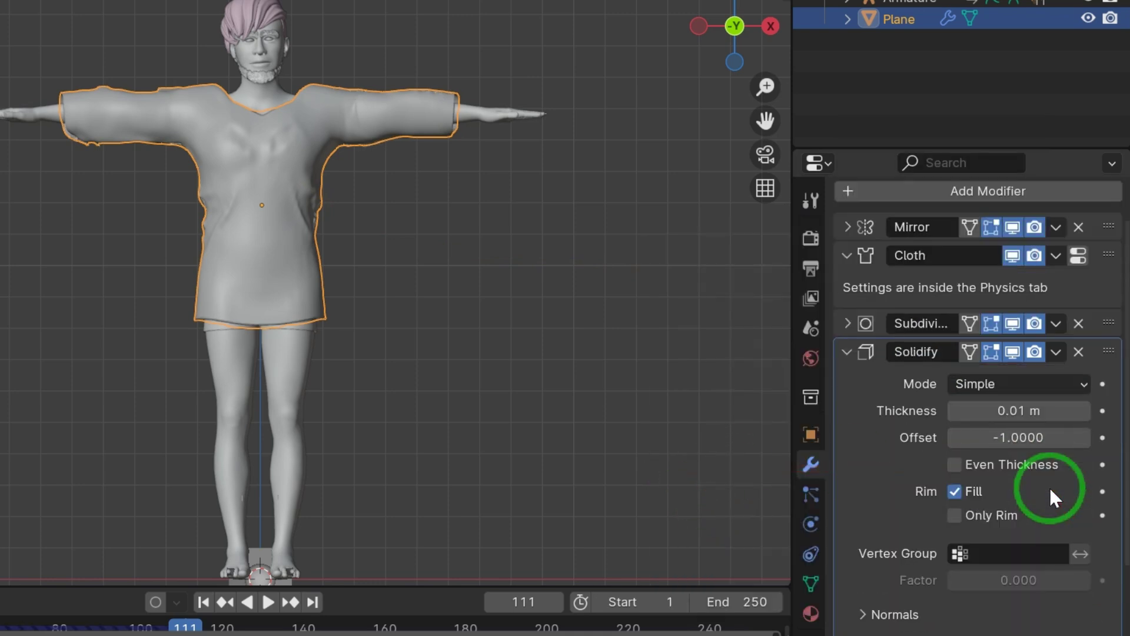
left_click(1085, 411)
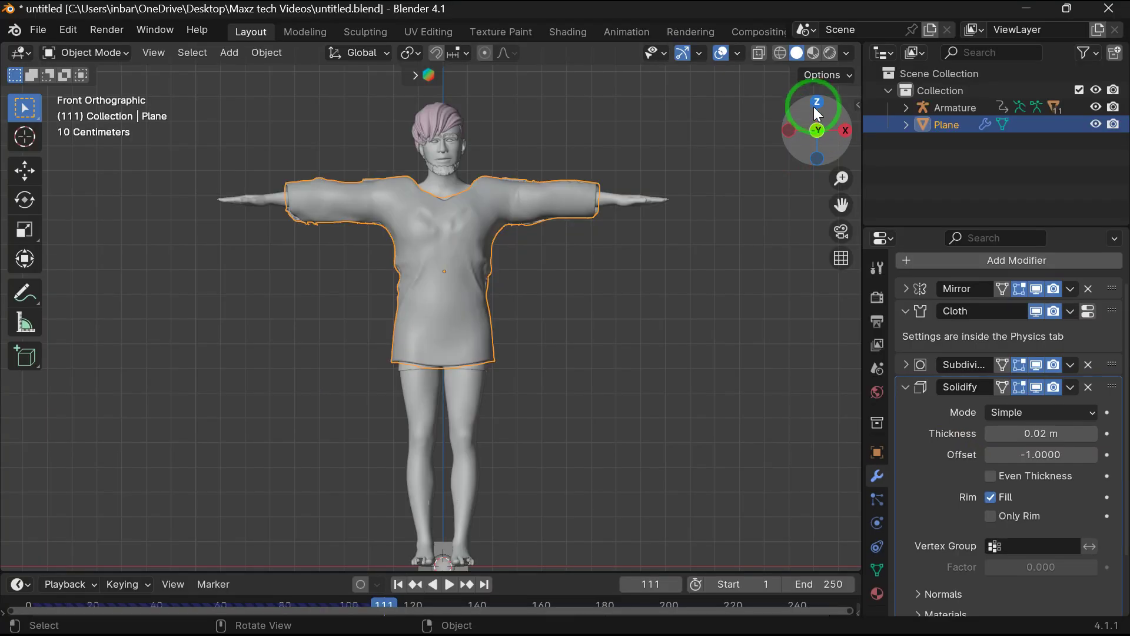
Inspect the thickened shirt, then view it from the front in Material Preview shading.
left_click_drag(738, 28, 567, 71)
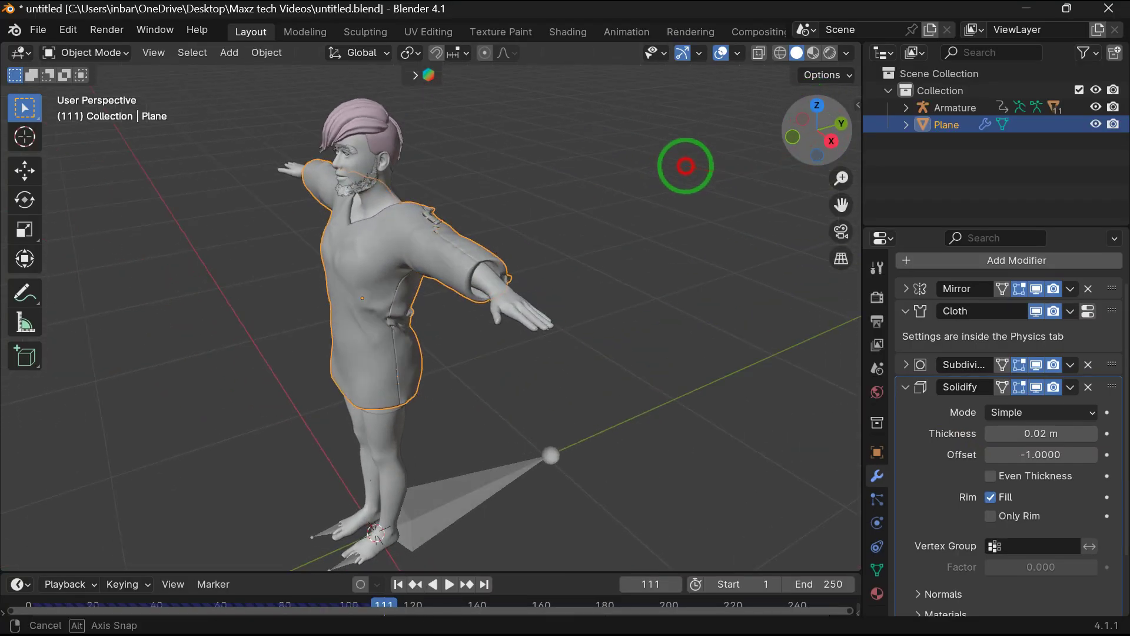
left_click_drag(685, 166, 802, 139)
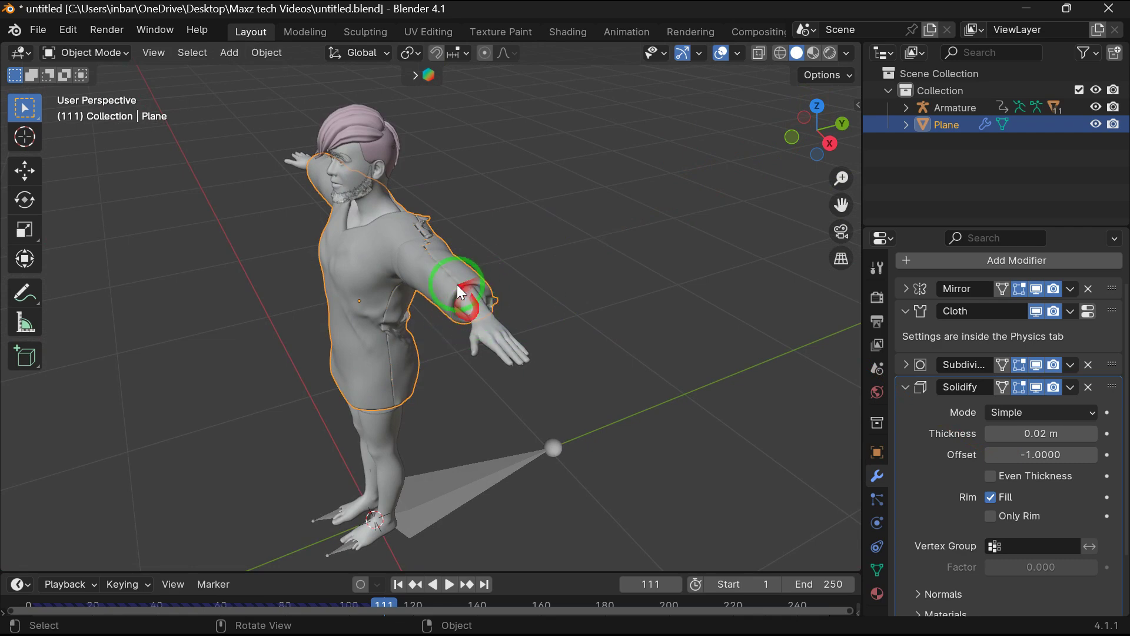
mouse_move(789, 141)
left_mouse_down()
mouse_move(802, 166)
mouse_move(719, 197)
mouse_move(846, 177)
mouse_move(242, 164)
mouse_move(56, 126)
mouse_move(787, 129)
mouse_move(796, 236)
mouse_move(711, 131)
mouse_move(731, 195)
mouse_move(51, 308)
mouse_move(836, 131)
mouse_move(802, 46)
mouse_move(793, 48)
left_mouse_up()
left_click(399, 218)
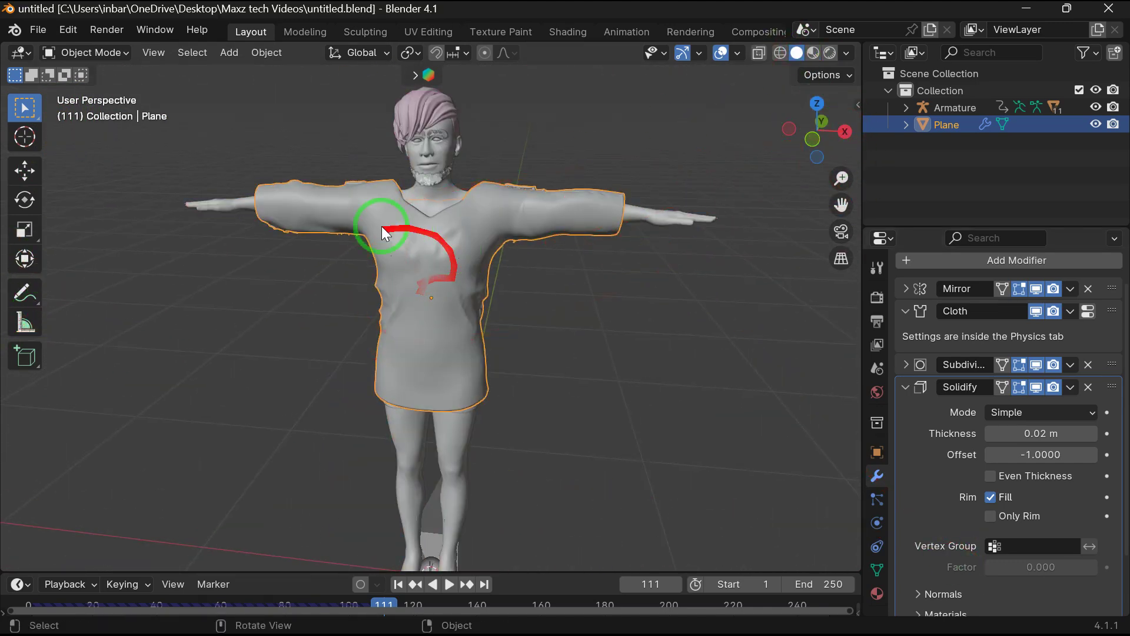
left_click(816, 55)
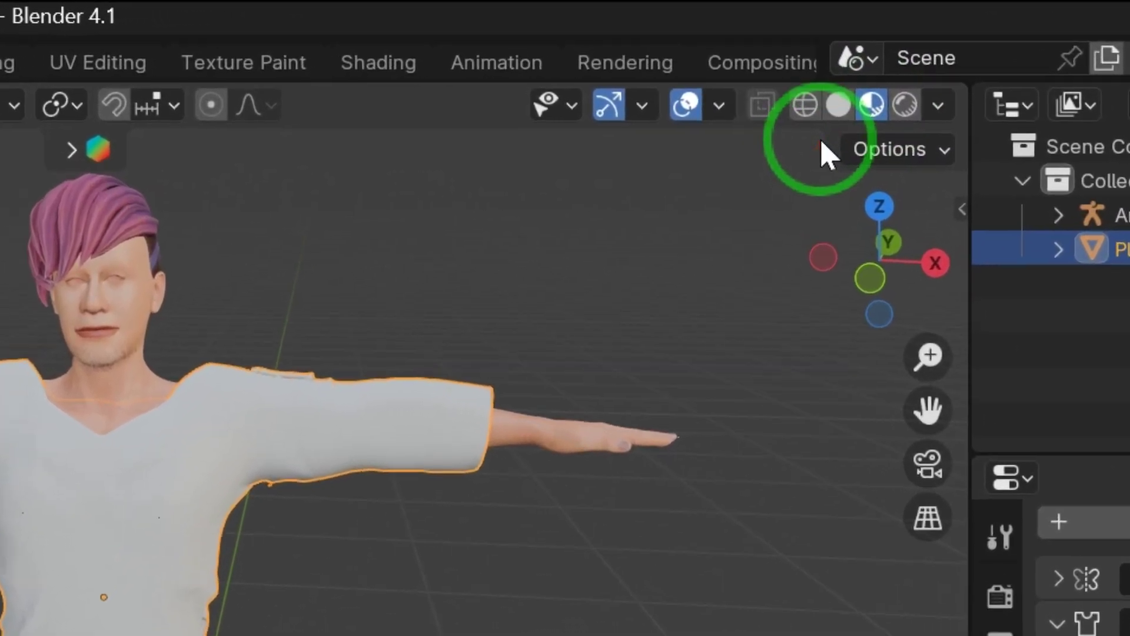
left_click(870, 277)
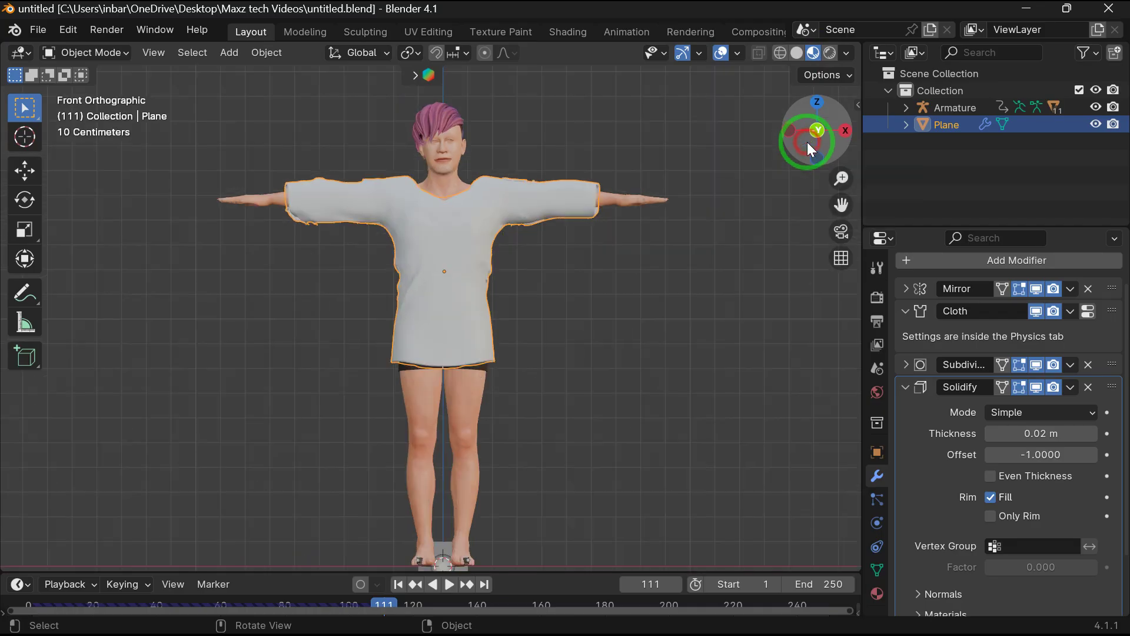
Switch the shirt to Edit Mode and collapse the Solidify modifier panel.
left_click(118, 52)
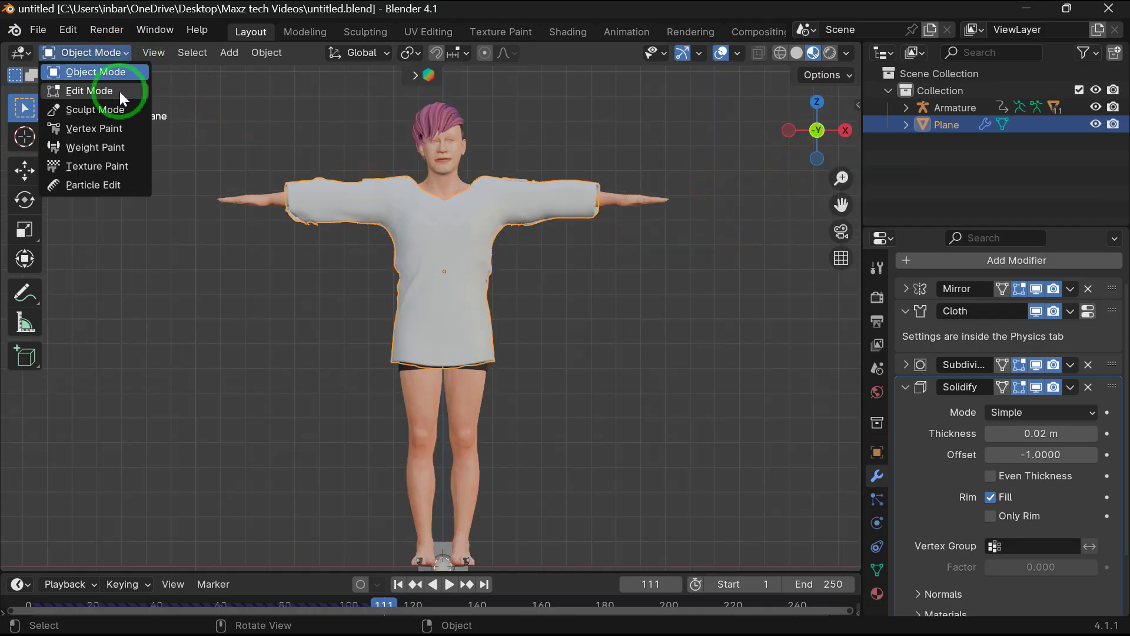
left_click(120, 90)
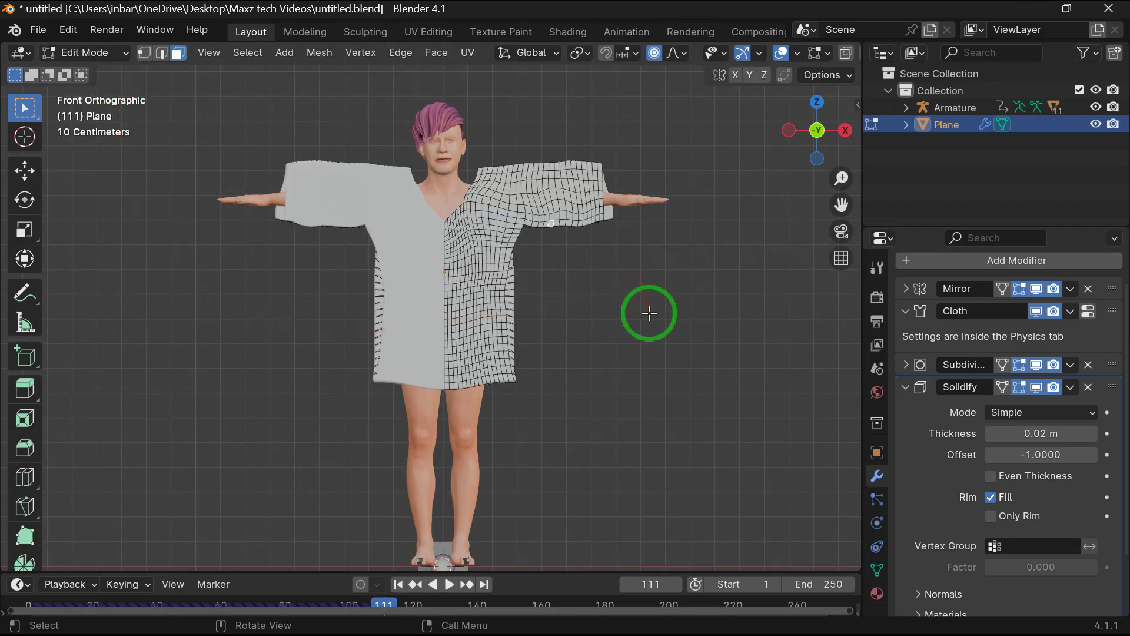
scroll(650, 312, "up", 1)
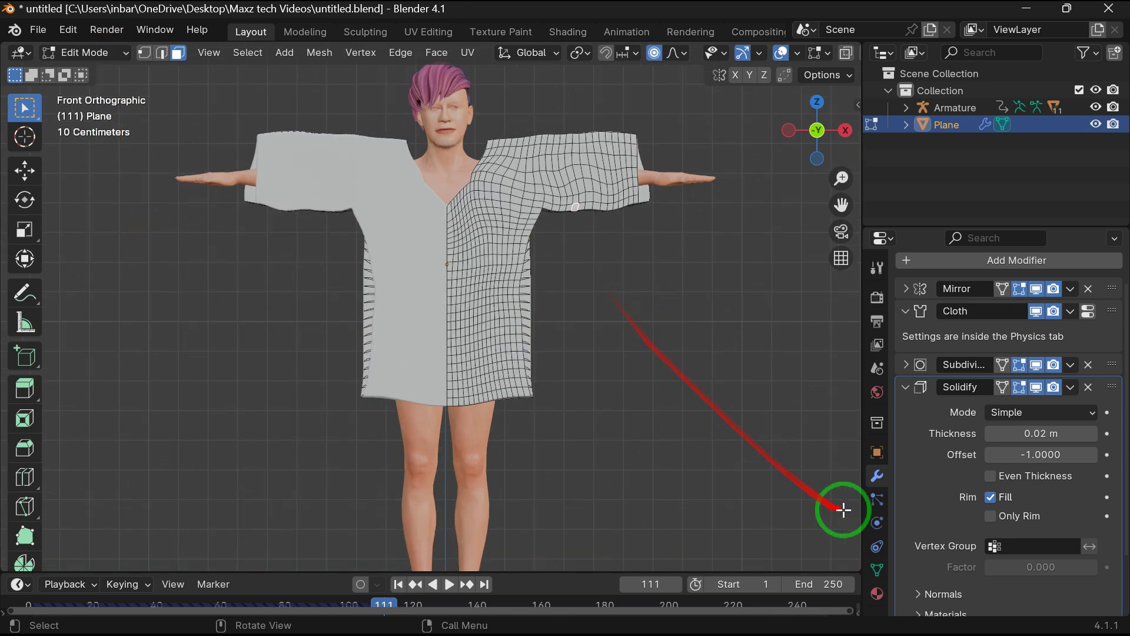
left_click(906, 387)
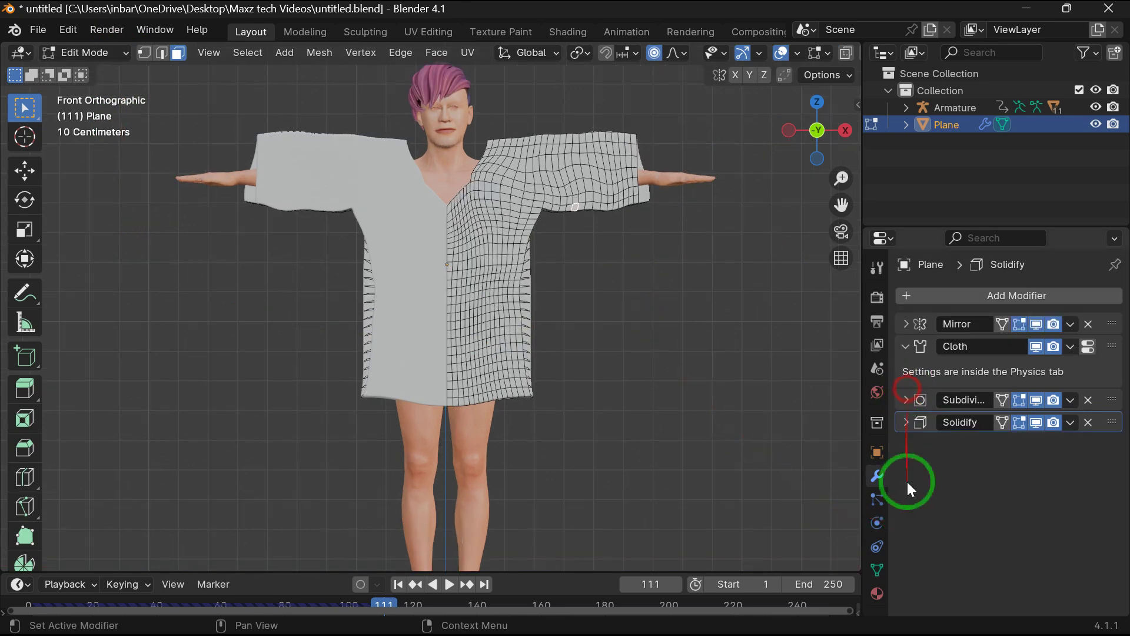
Create a new shirt material with a soft pink Base Color (HSV 0.972, 0.916, 0.802).
left_click(877, 592)
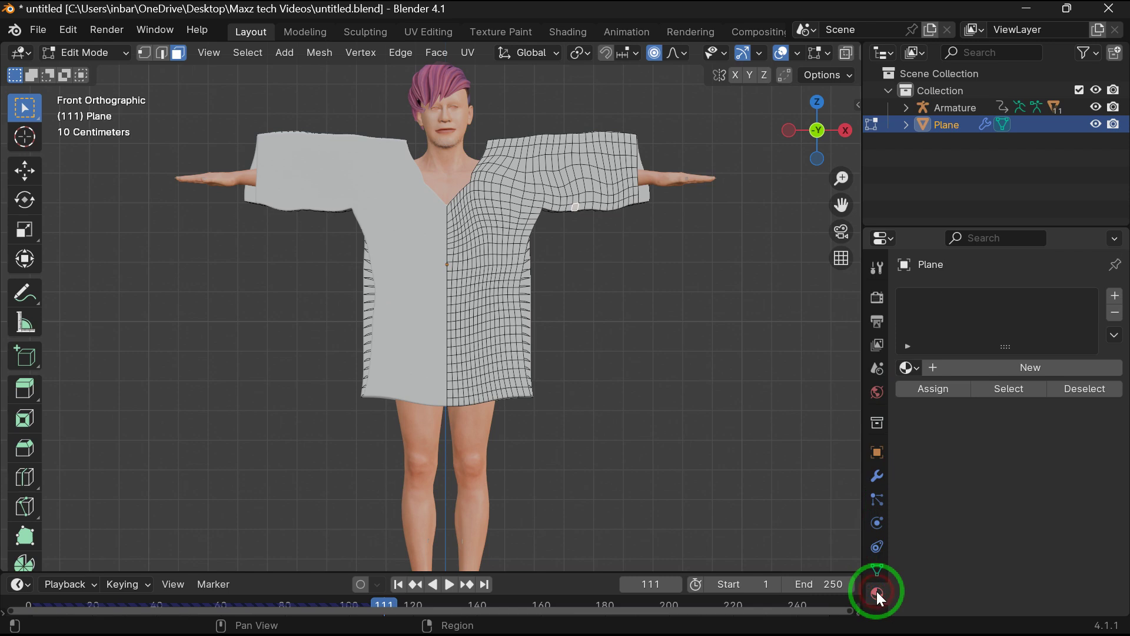
left_click(1045, 370)
left_click(1019, 525)
left_click(1010, 386)
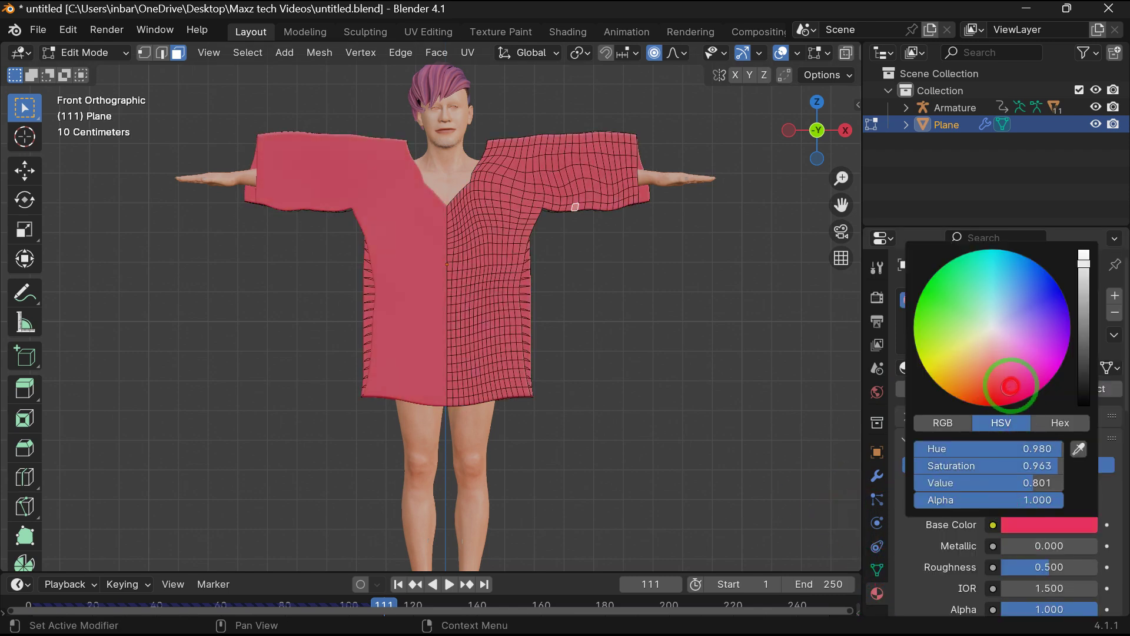
left_click_drag(1032, 384, 1008, 380)
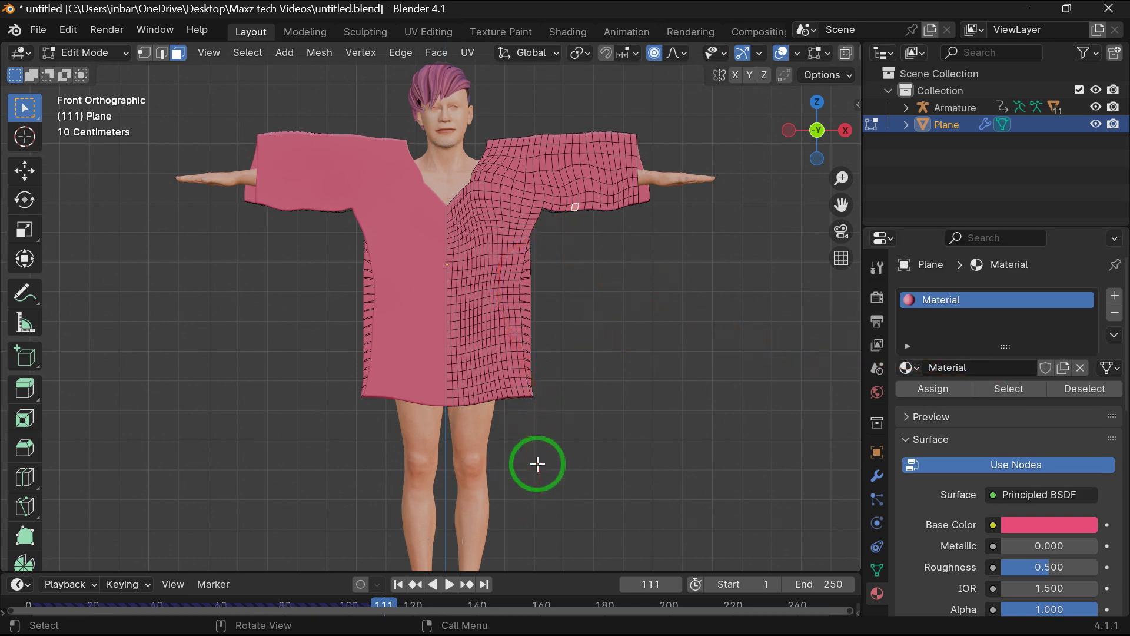
scroll(538, 463, "up", 1)
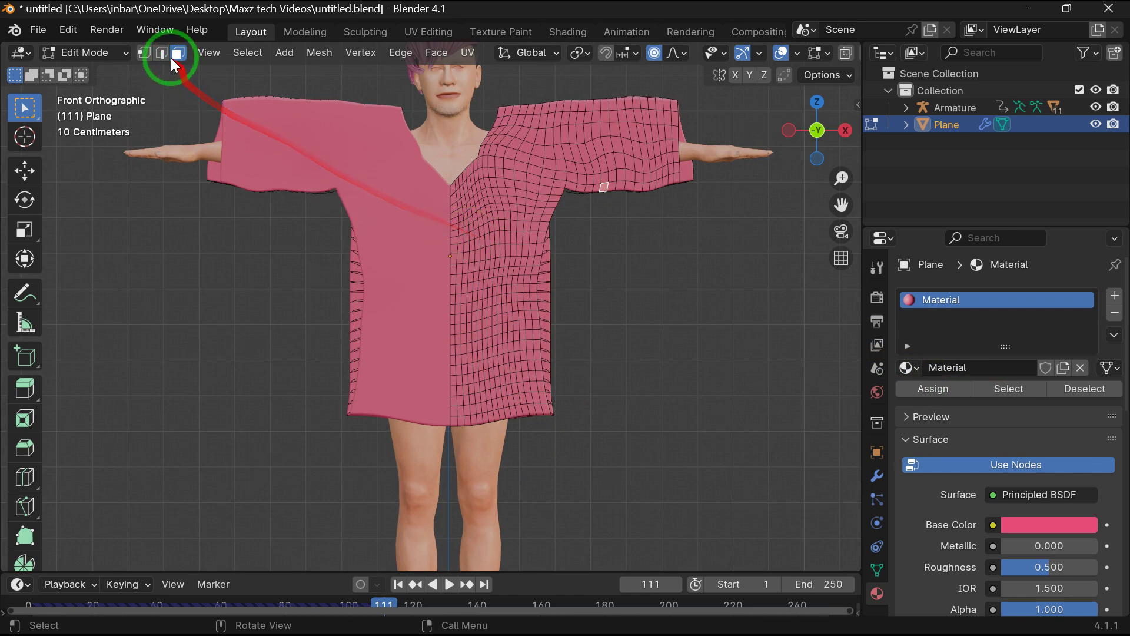
Select the border faces along the neckline, hem, side, underarm and sleeve edges.
left_click(453, 183)
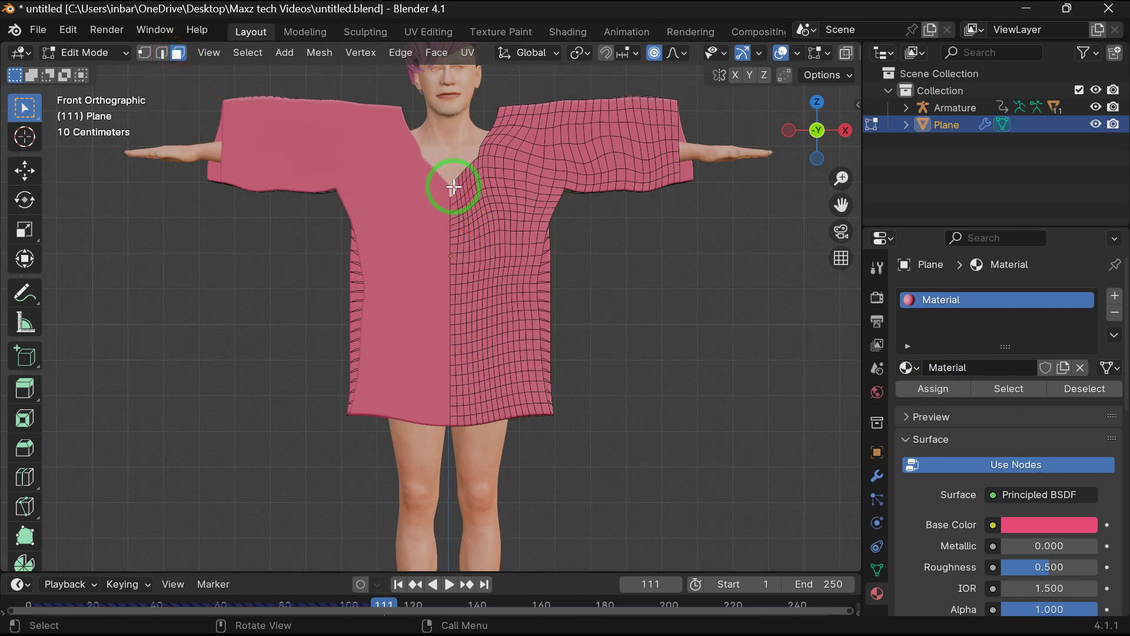
left_click(454, 422, "ctrl")
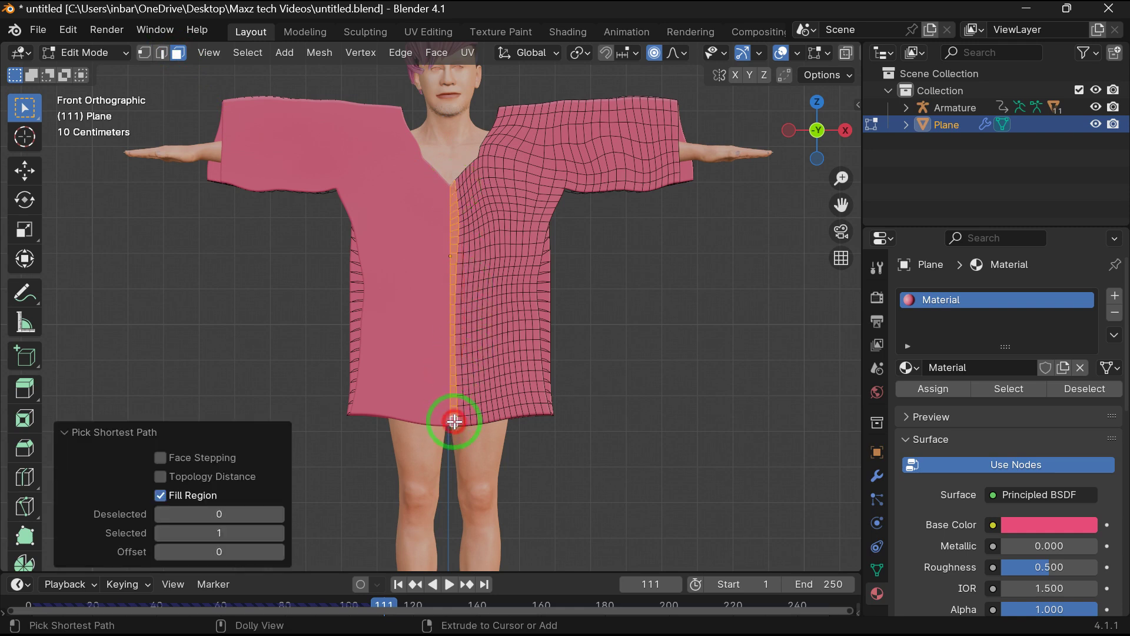
left_click(553, 412, "ctrl")
left_click(542, 236, "ctrl")
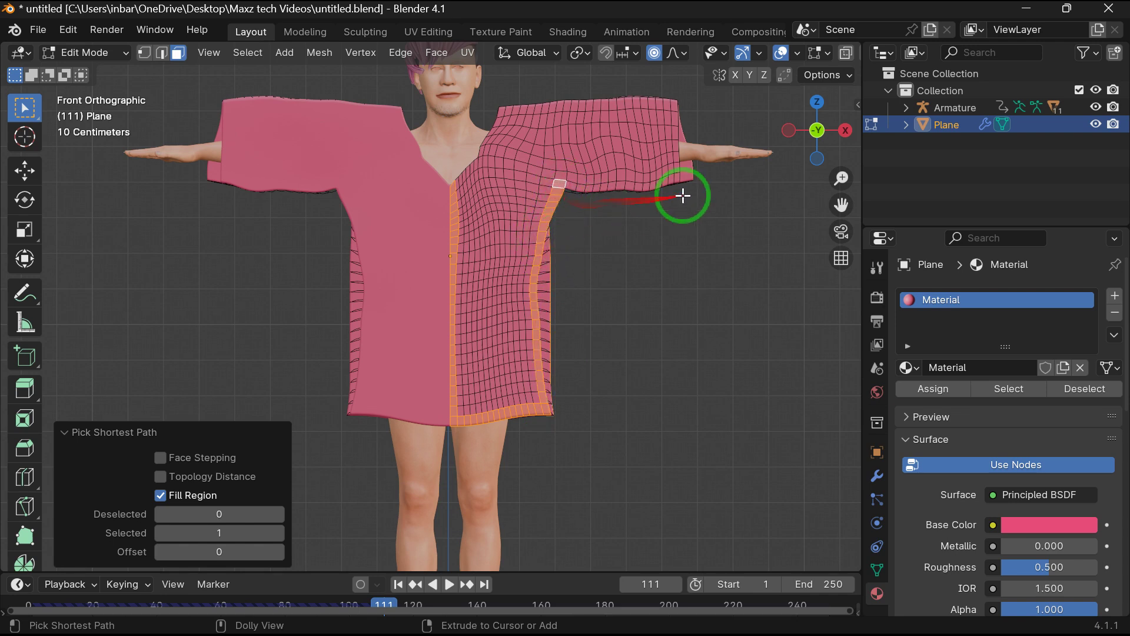
left_click(676, 179, "ctrl")
left_click(676, 101, "ctrl")
left_click(506, 112, "ctrl")
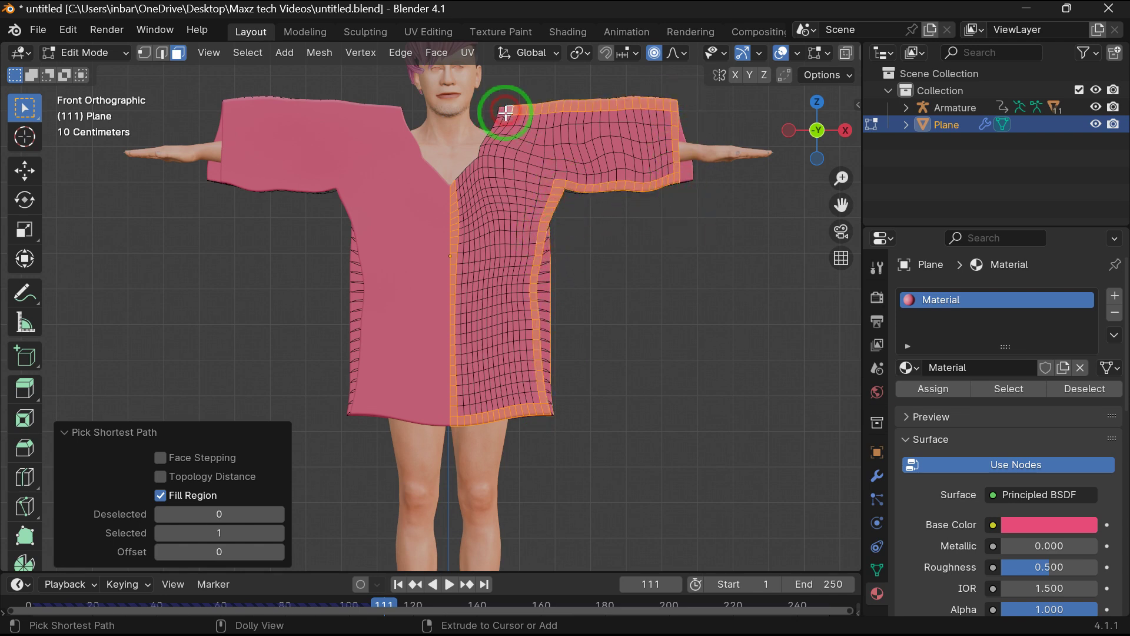
left_click(454, 184, "ctrl")
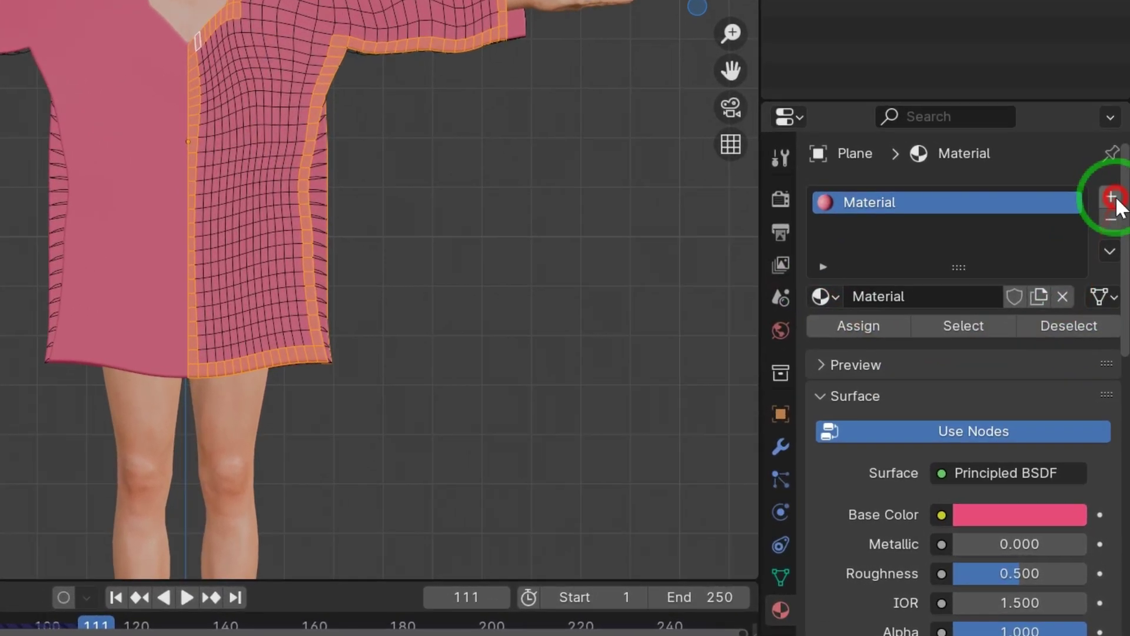
Assign the border to new Material.001 with magenta Base Color (HSV 0.861, 0.967, 0.801).
left_click(1113, 241)
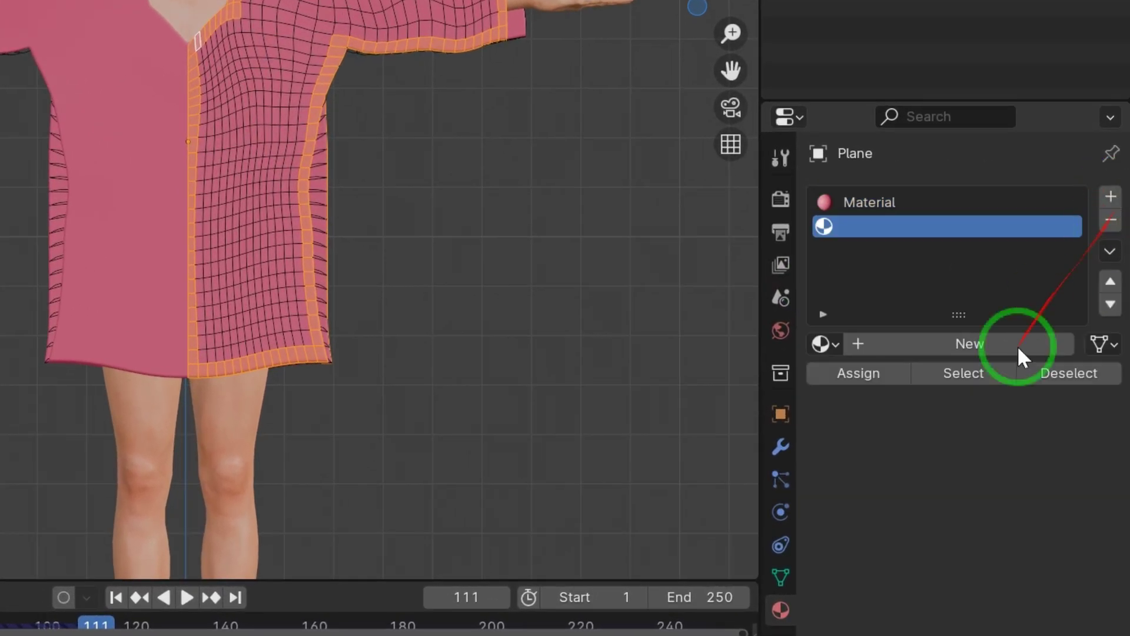
left_click(865, 373)
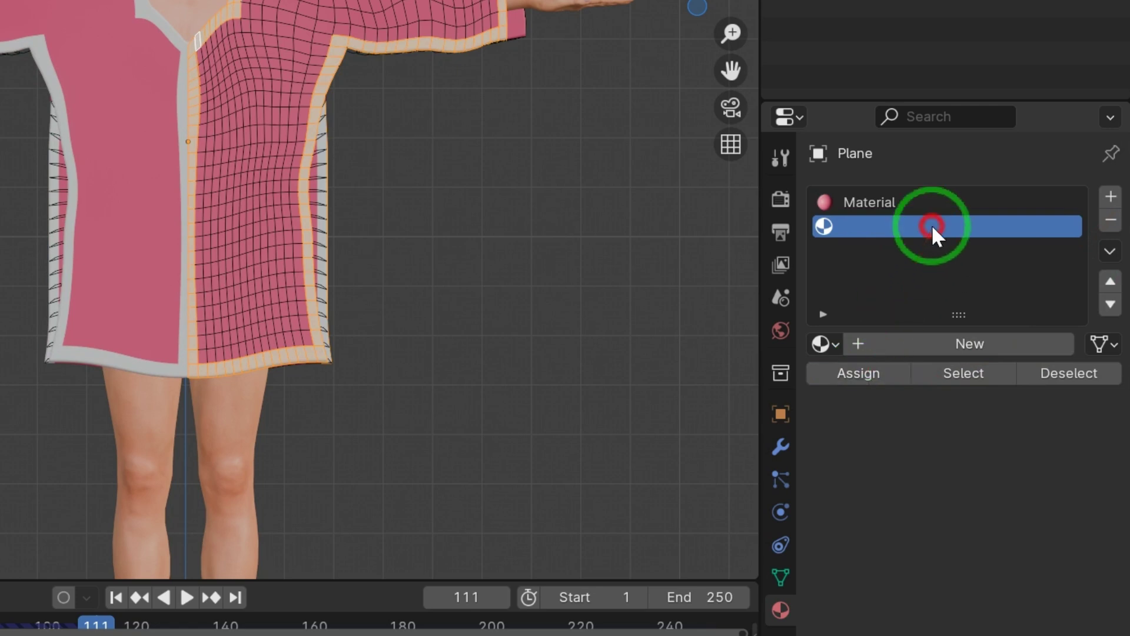
left_click(951, 347)
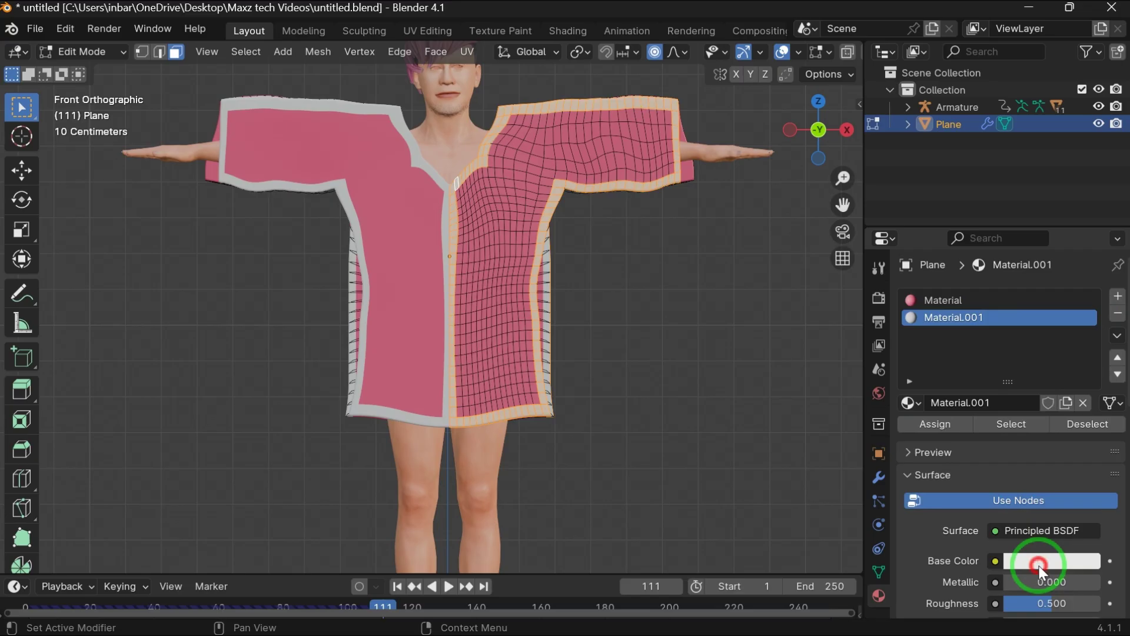
left_click(1040, 564)
left_click_drag(997, 374, 933, 382)
mouse_move(864, 325)
left_mouse_down()
mouse_move(1019, 343)
mouse_move(1024, 353)
left_mouse_up()
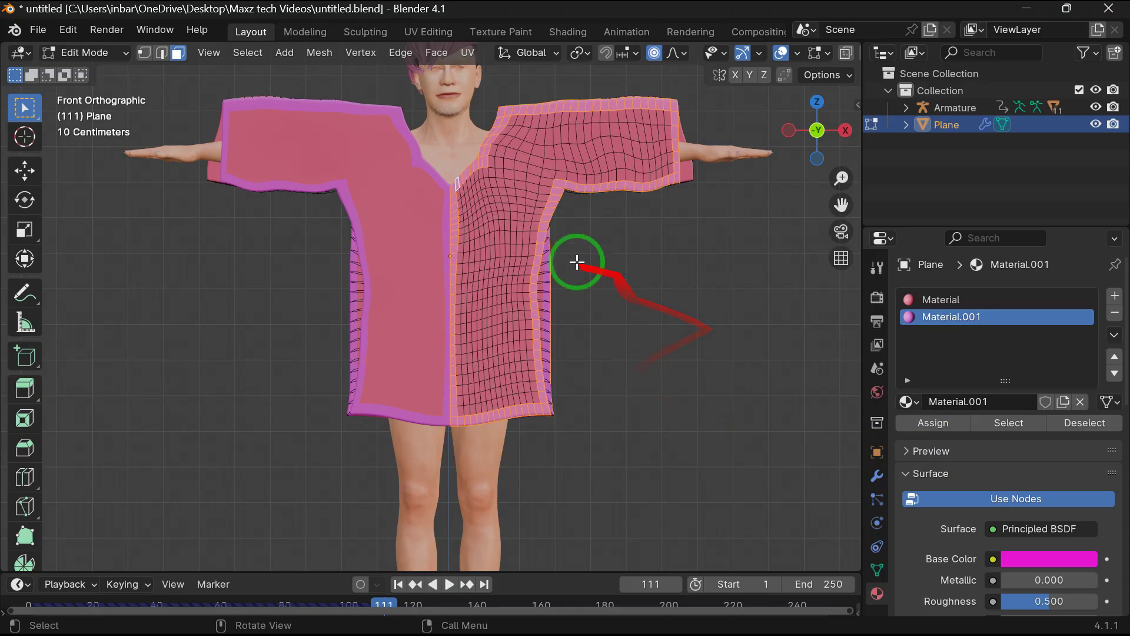
Switch to Object Mode, rewind to frame 0 and play the cloth simulation.
left_click(104, 60)
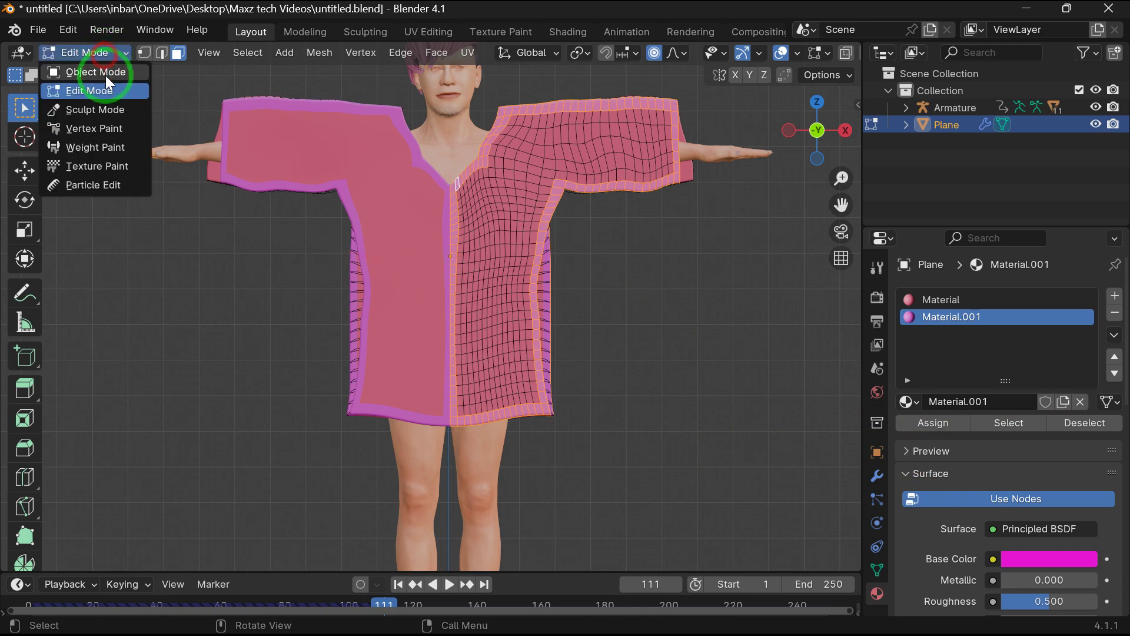
left_click(105, 77)
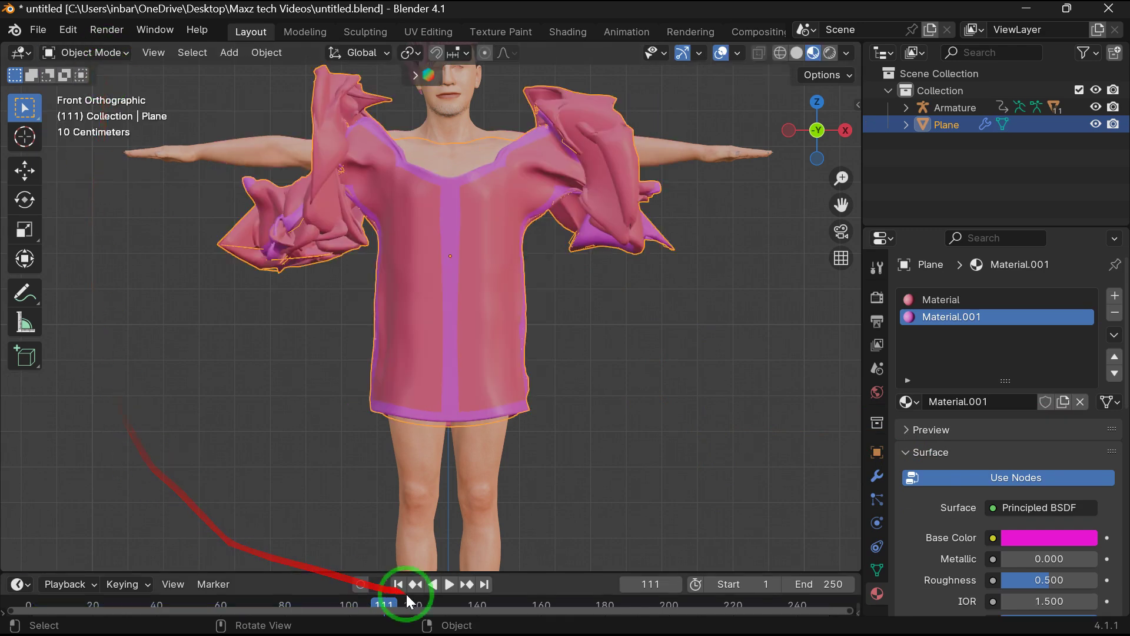
left_click_drag(382, 605, 28, 604)
key("space")
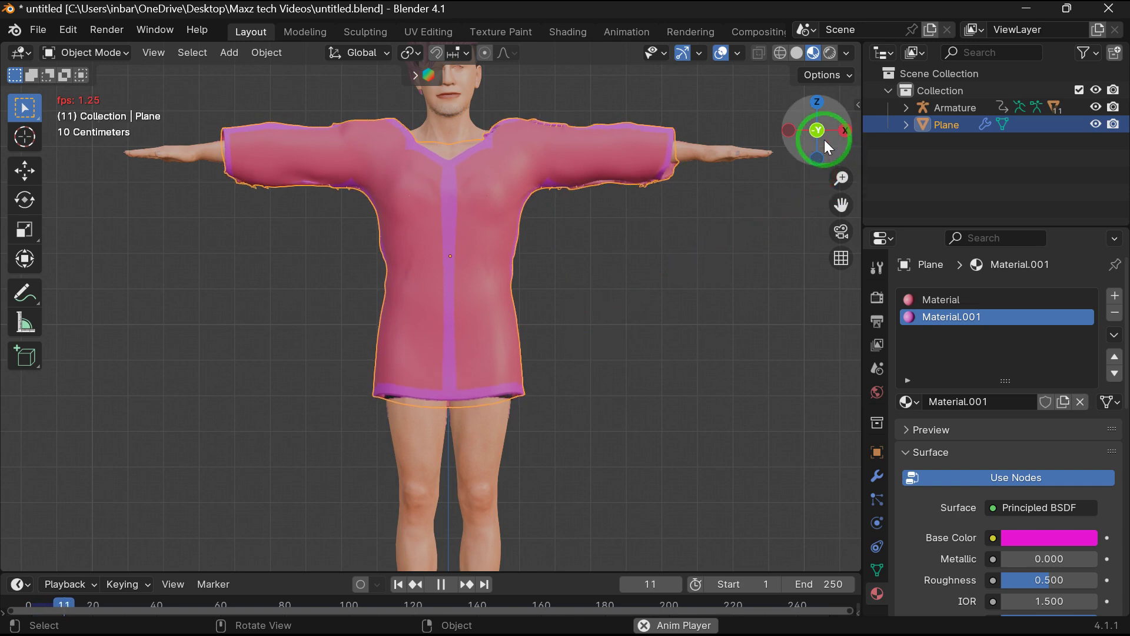
Deselect the shirt, stop playback at frame 31 and orbit to a perspective view.
left_click(769, 306)
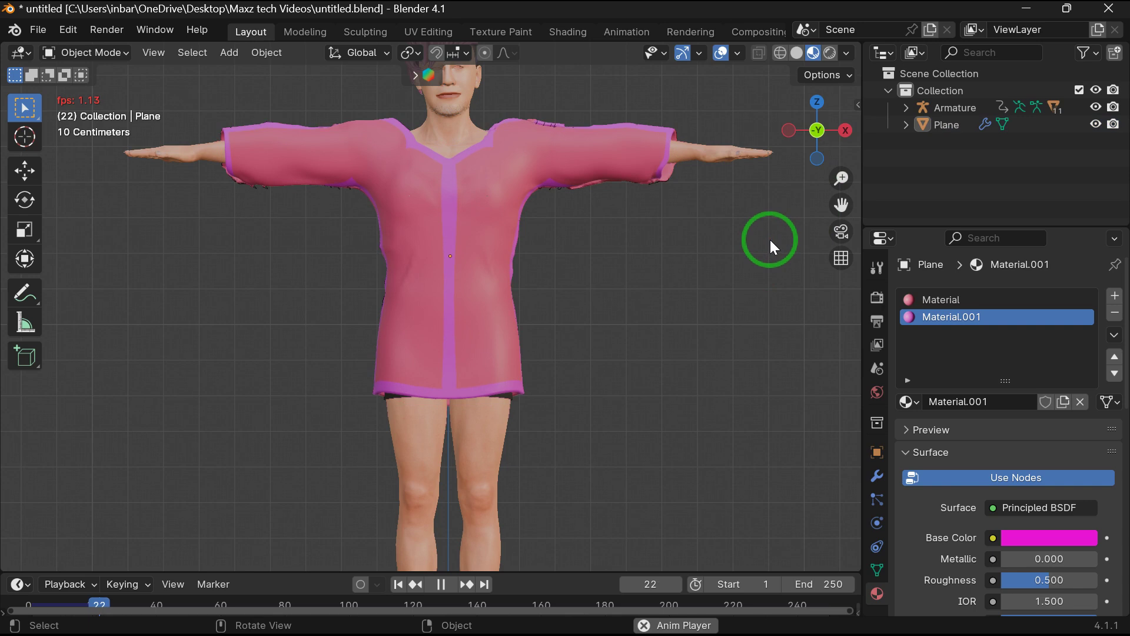
scroll(770, 239, "down", 2)
left_click(443, 584)
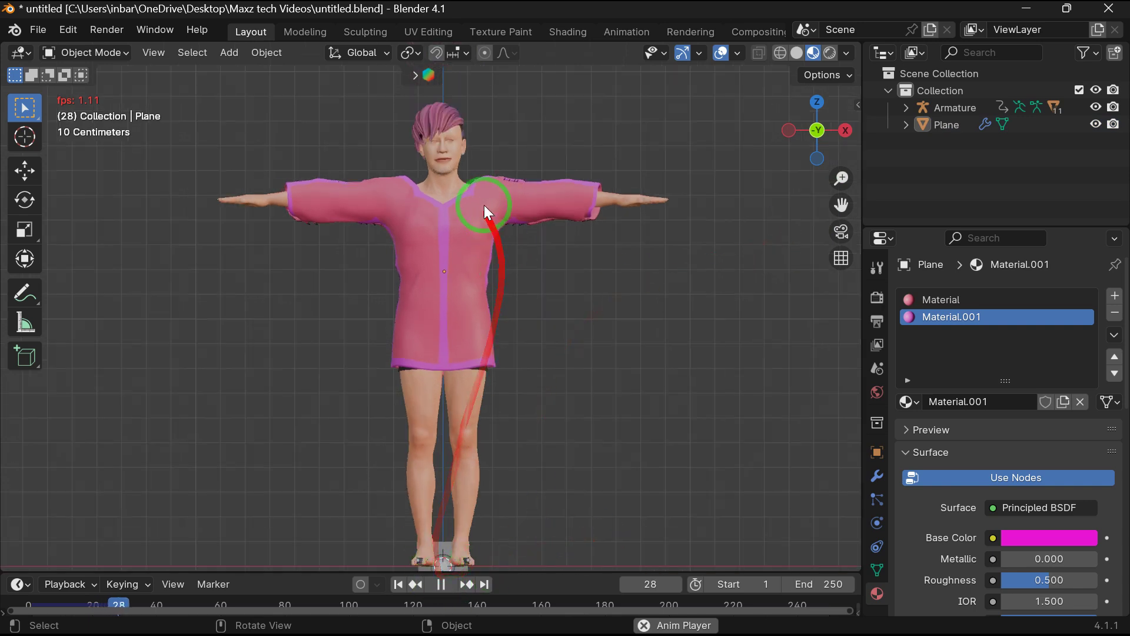
left_click(440, 585)
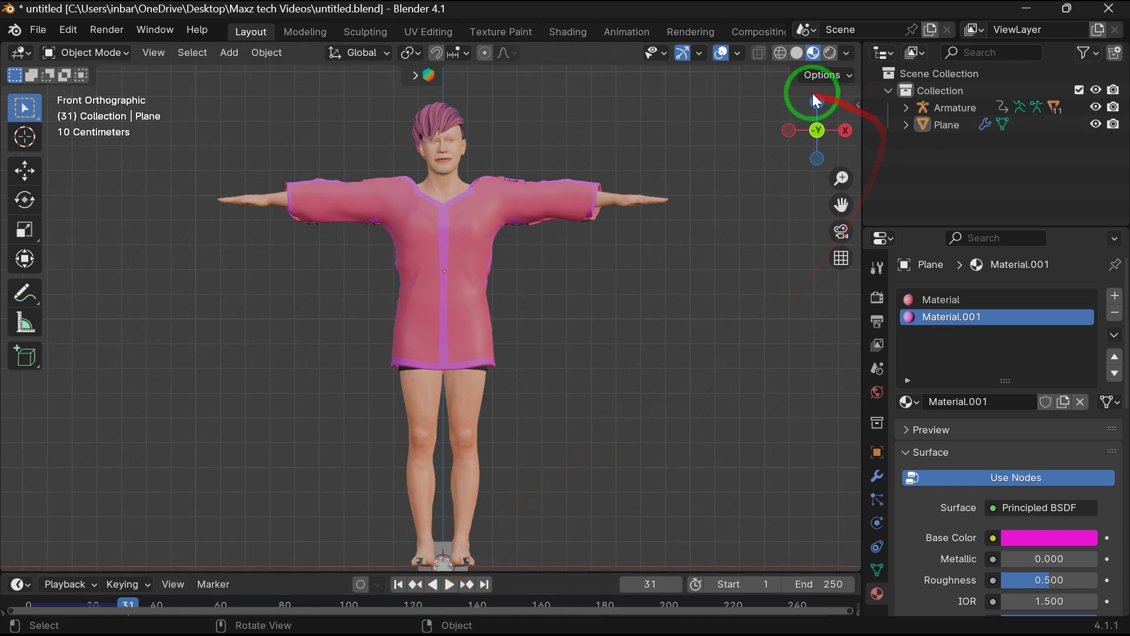
mouse_move(815, 108)
left_mouse_down()
mouse_move(803, 151)
mouse_move(714, 195)
mouse_move(585, 194)
mouse_move(632, 159)
mouse_move(586, 132)
mouse_move(595, 81)
mouse_move(848, 145)
mouse_move(30, 124)
mouse_move(836, 141)
mouse_move(827, 115)
mouse_move(815, 127)
left_mouse_up()
left_click(113, 52)
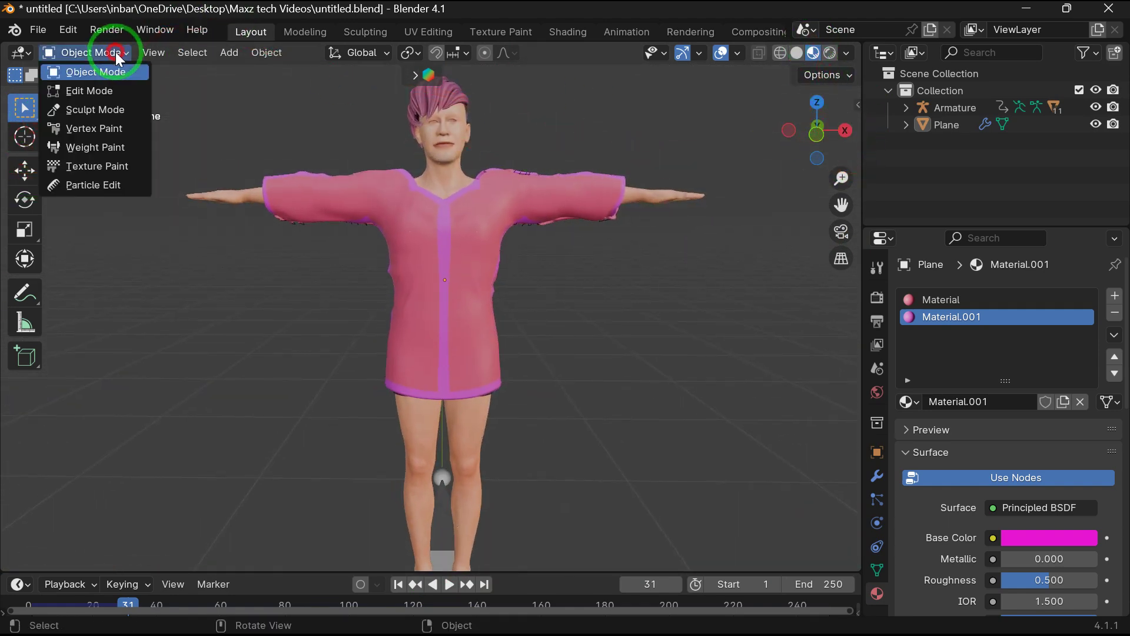
Return to Edit Mode and select a small chest patch of faces for the pocket.
left_click(112, 90)
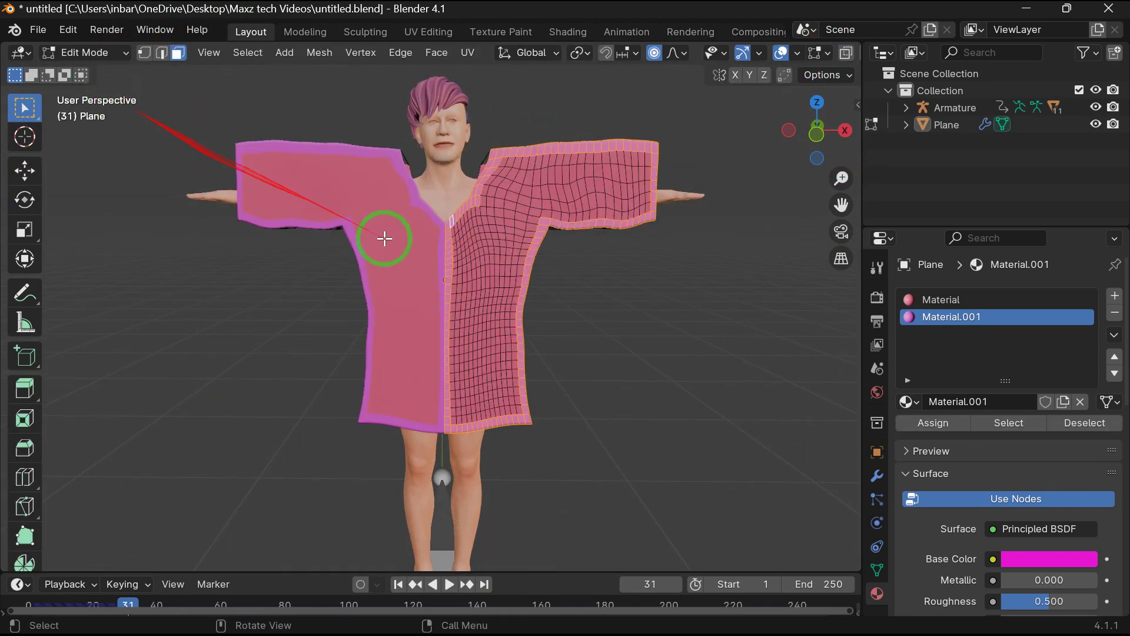
left_click(478, 241)
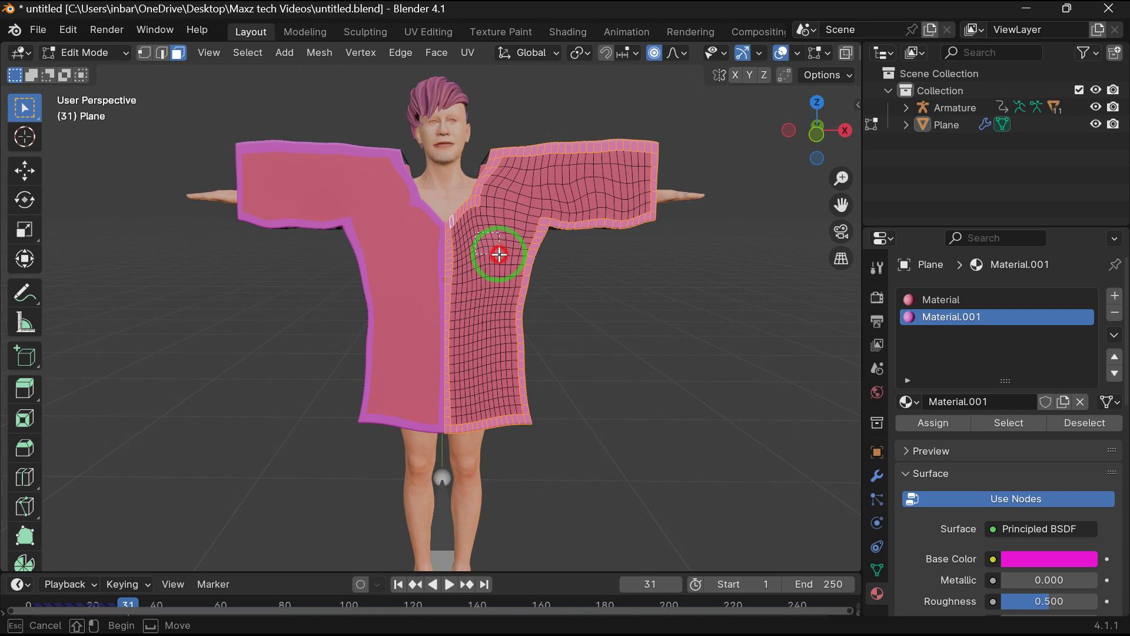
left_click_drag(500, 256, 493, 258)
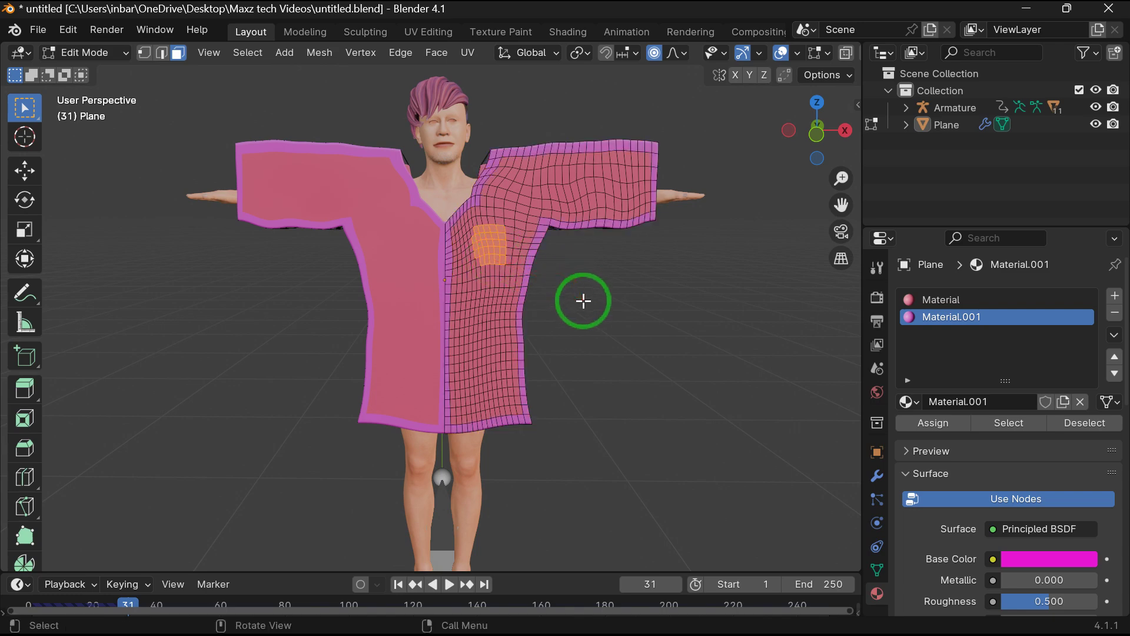
scroll(583, 301, "up", 2)
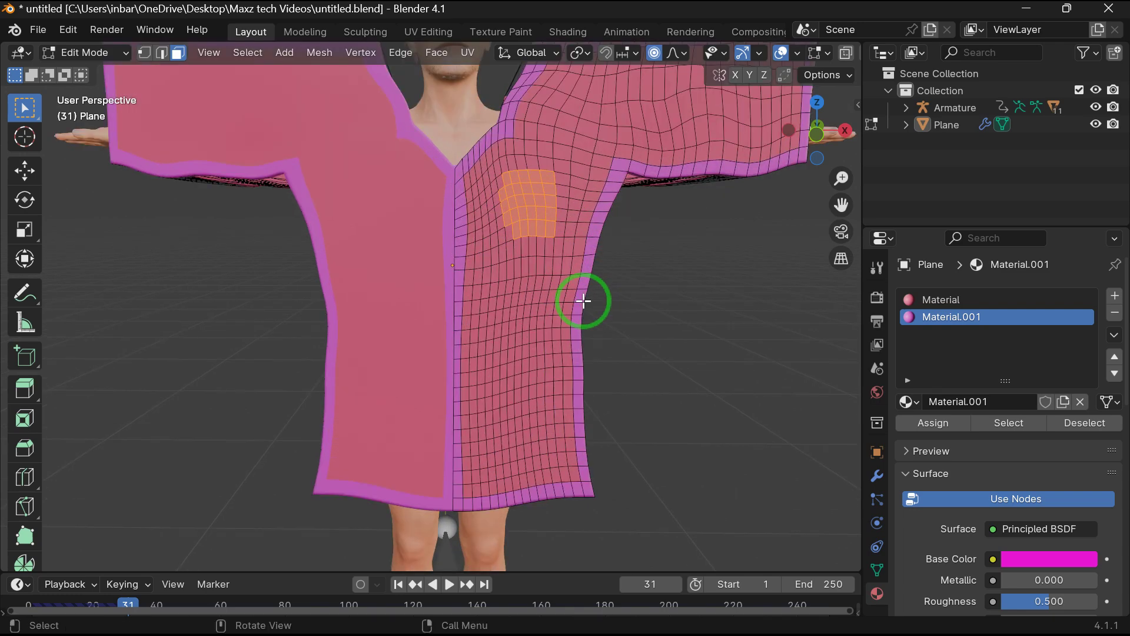
left_click(510, 241, "shift")
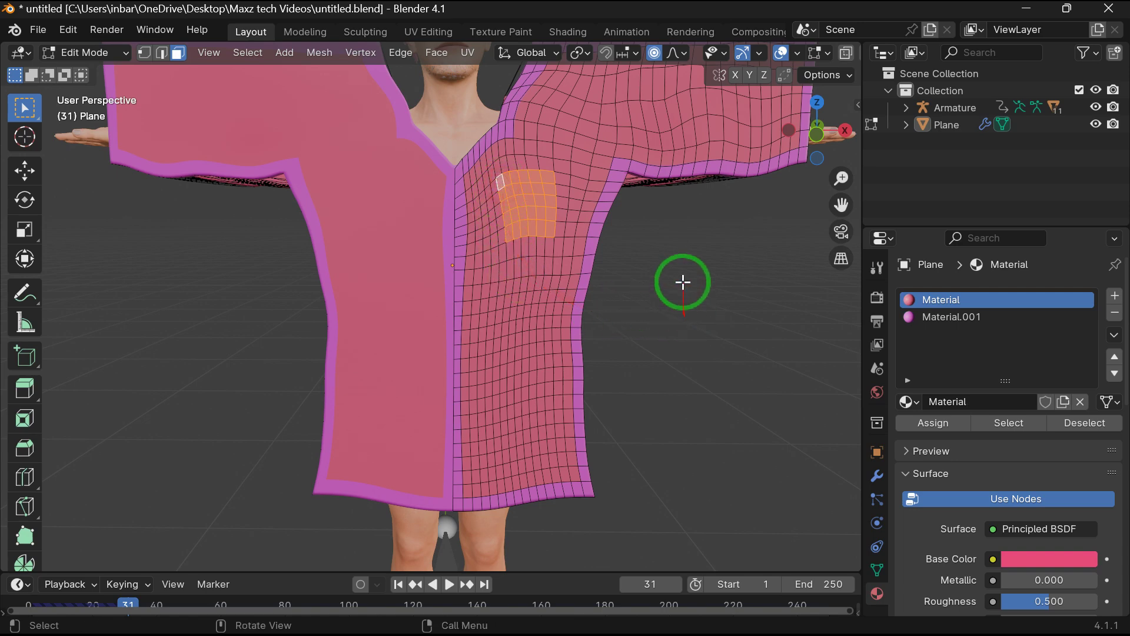
Assign the pocket faces to new red Material.002, then rewind to frame 0.
left_click(1116, 296)
left_click(935, 422)
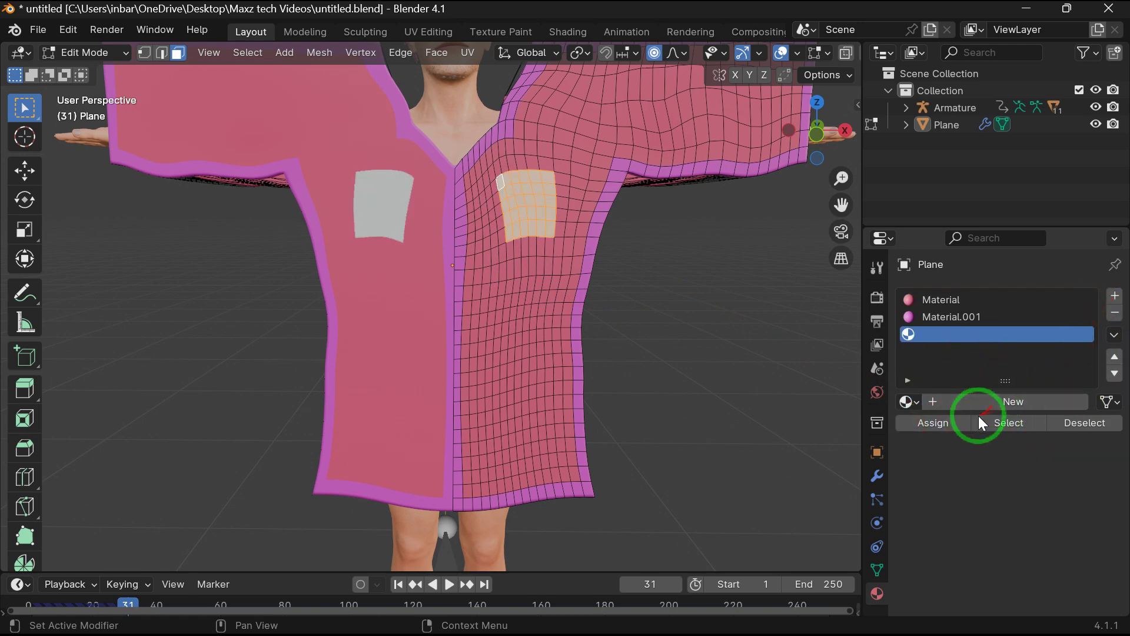
left_click(1009, 405)
left_click(1039, 559)
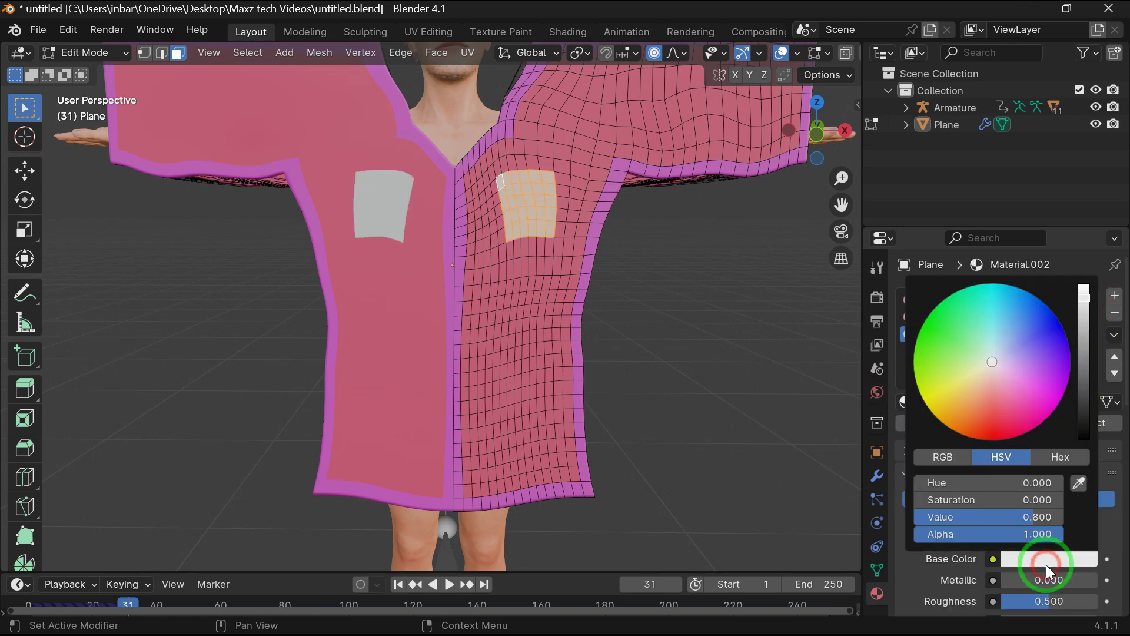
left_click(995, 364)
left_click_drag(994, 364, 1001, 430)
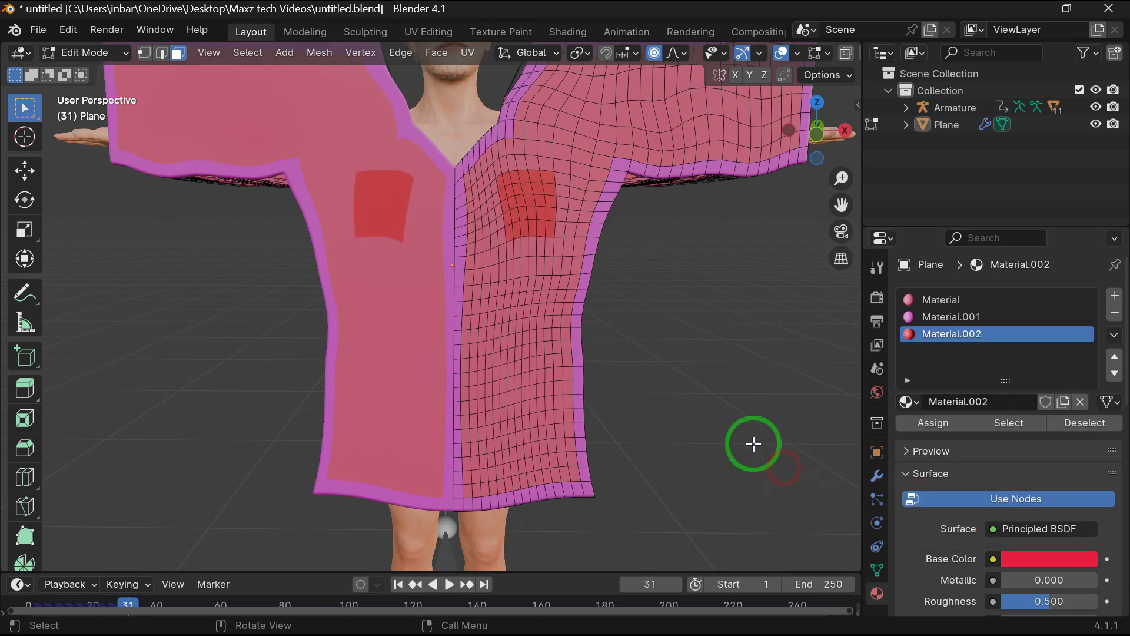
left_click_drag(141, 602, 14, 618)
Leave Edit Mode for Object Mode and start playing the cloth simulation.
left_click(77, 53)
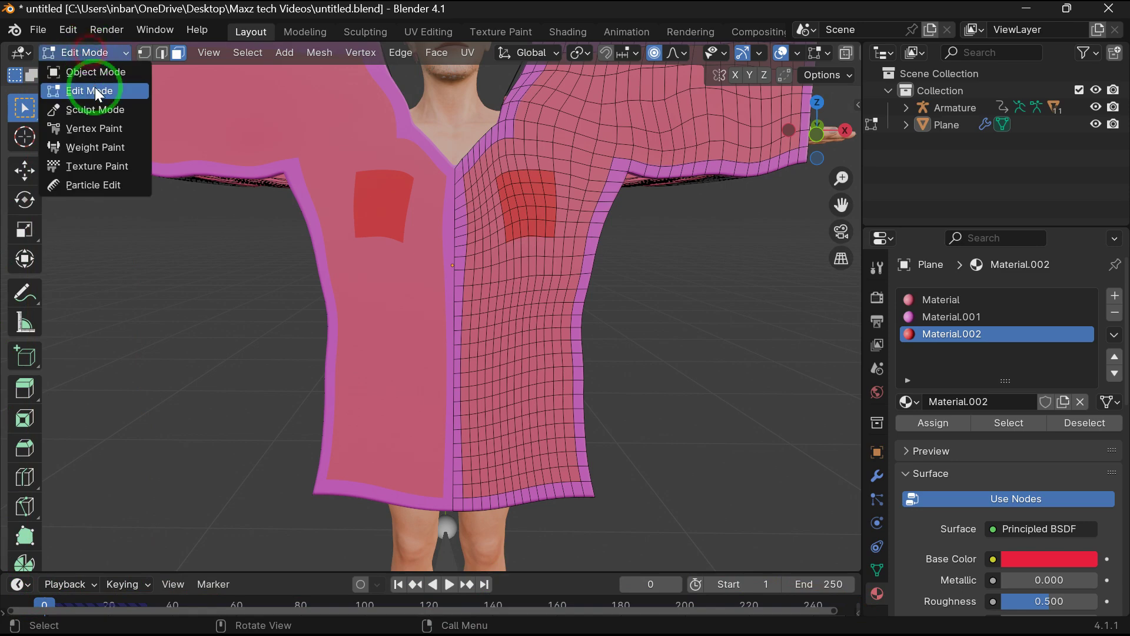
left_click(94, 75)
key("space")
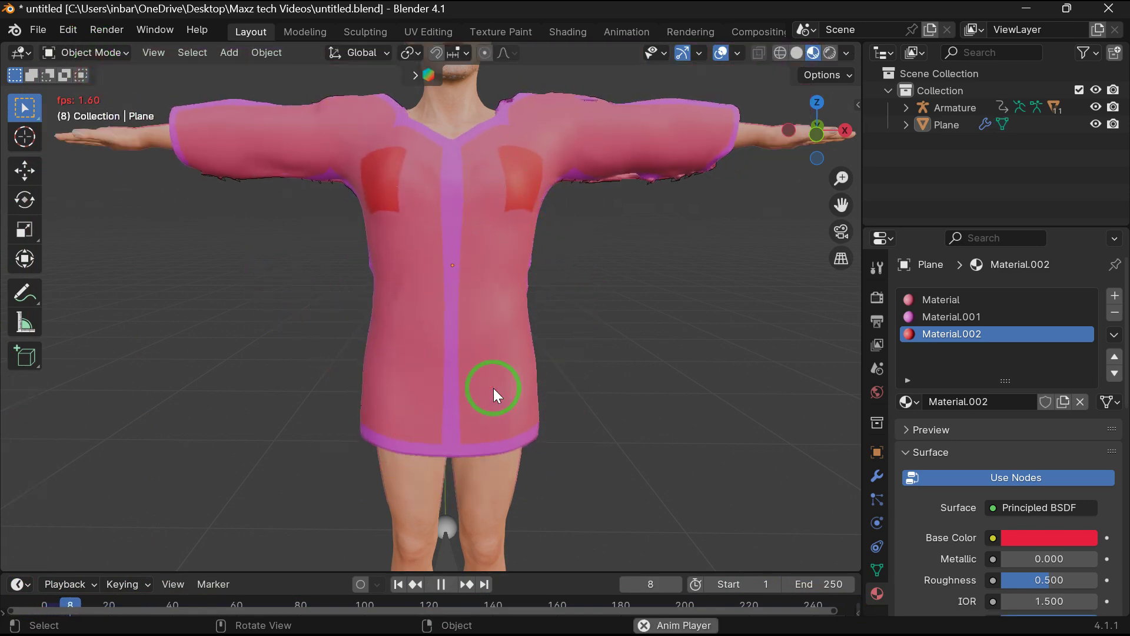
Pause the simulation at frame 36 with the shirt draped, then orbit into User Perspective.
left_click(818, 129)
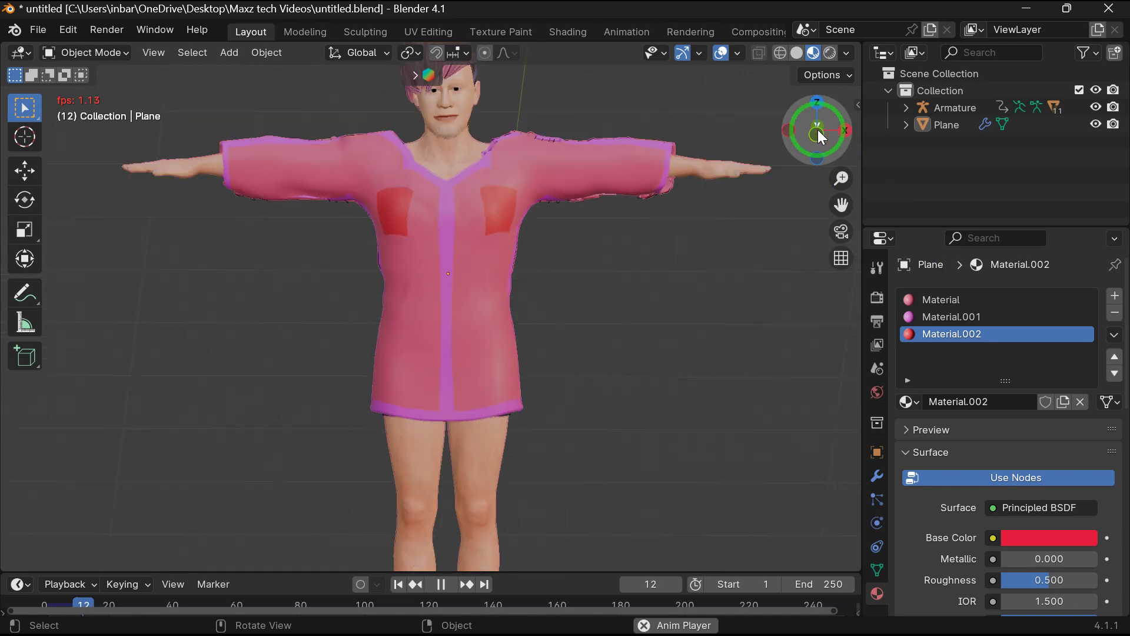
left_click(820, 130)
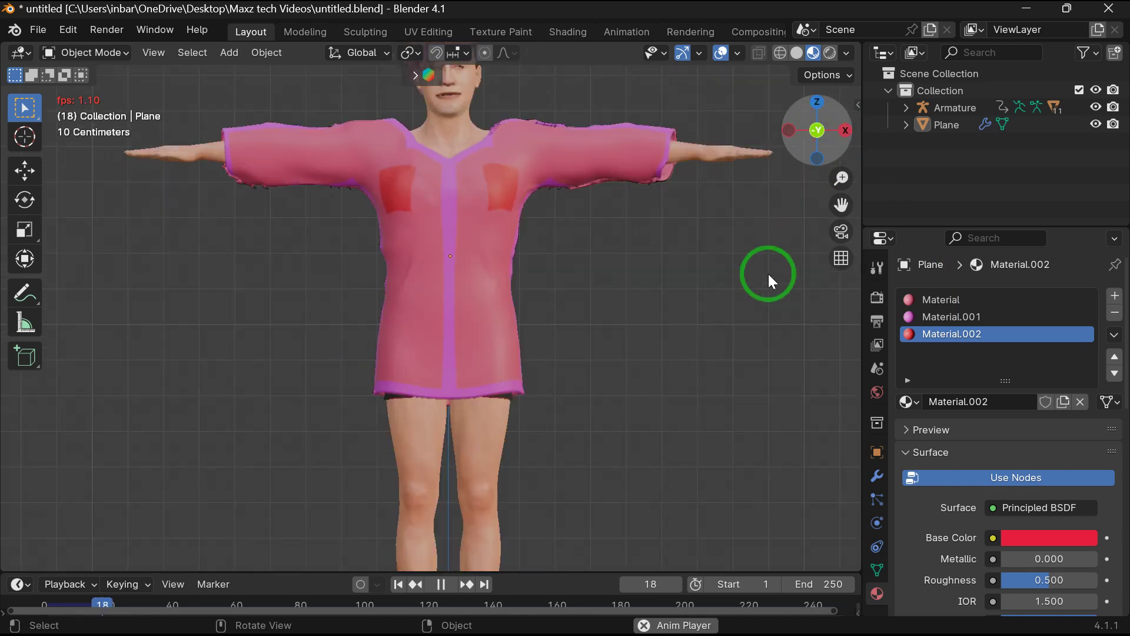
scroll(768, 273, "up", 2)
scroll(520, 288, "down", 2)
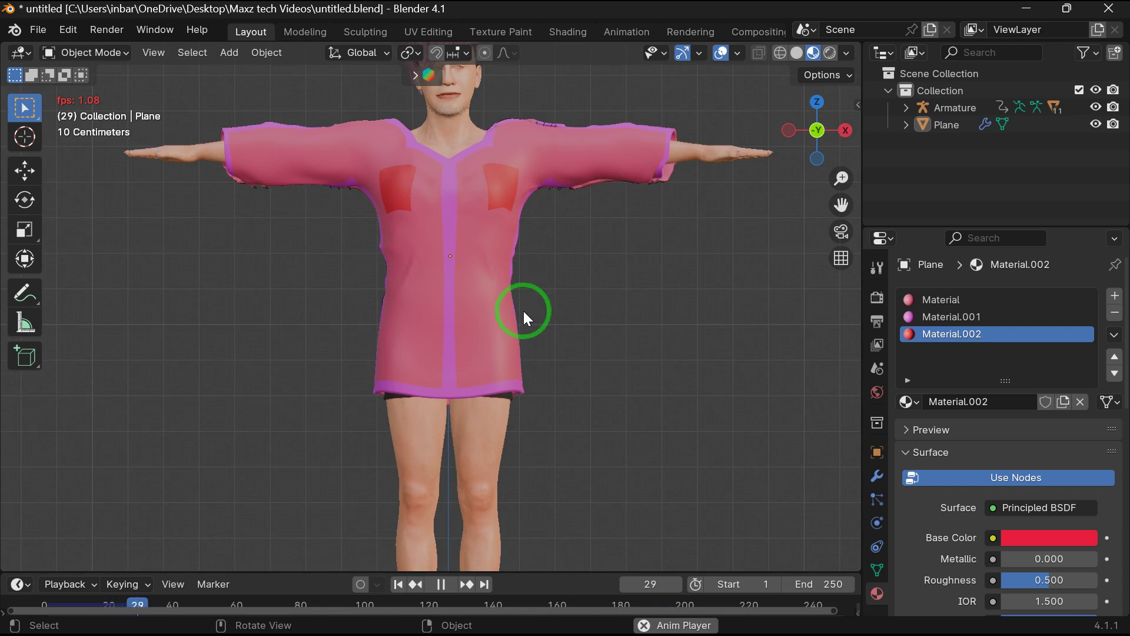
scroll(524, 311, "down", 1)
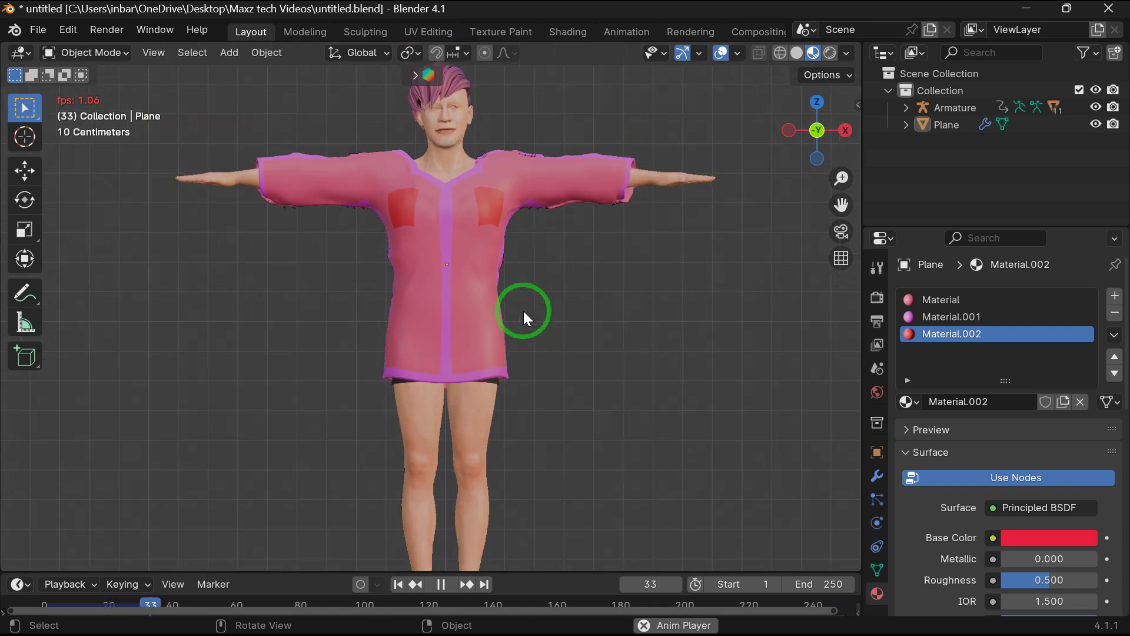
left_click(442, 585)
left_click_drag(845, 131, 26, 177)
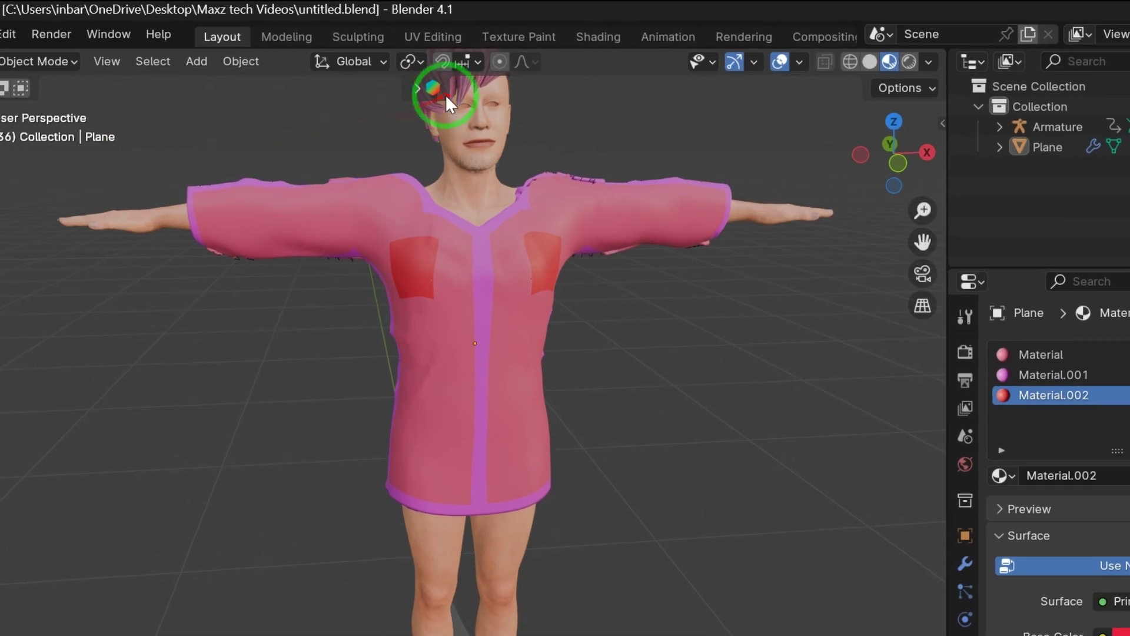
Search BlenderKit materials for 'cloth color' and pick up the Colorful flower fabric thumbnail.
left_click(427, 89)
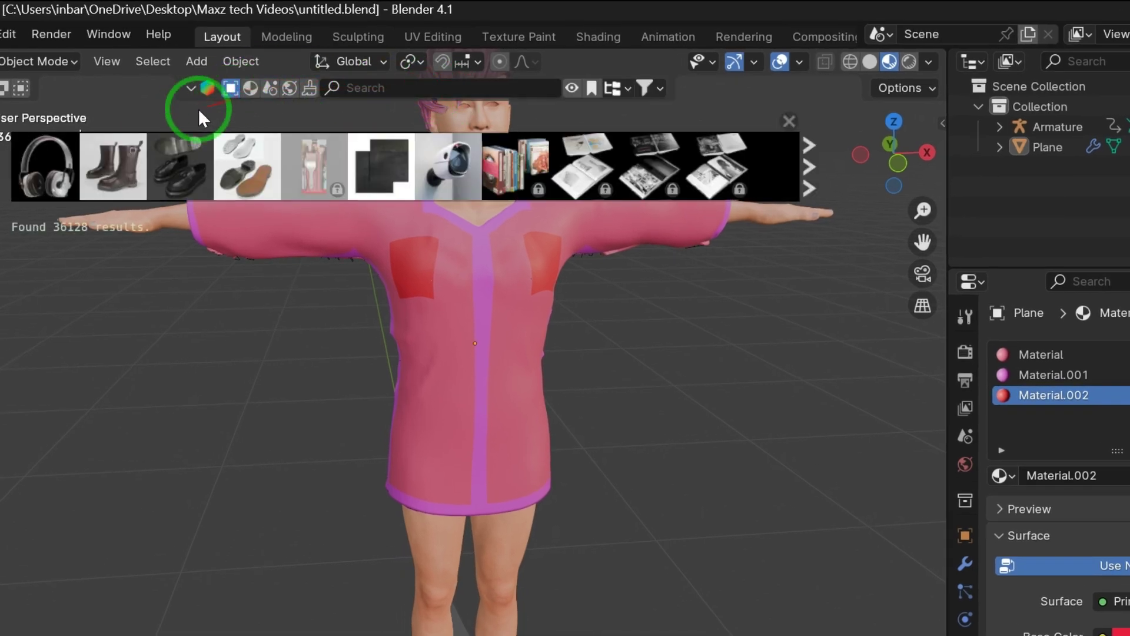
left_click(249, 89)
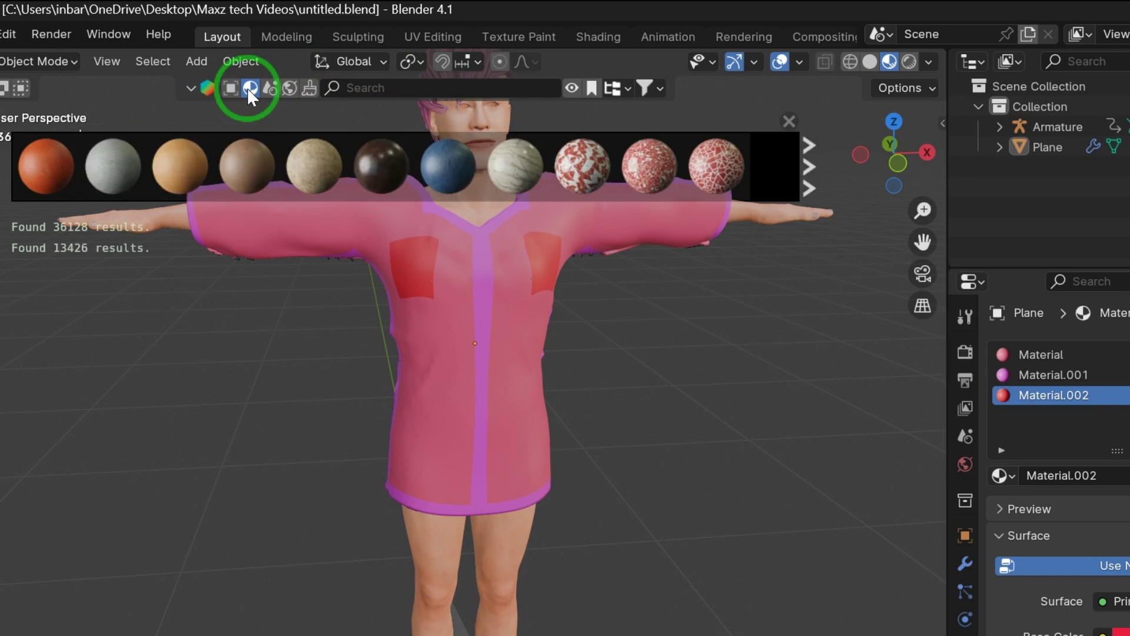
left_click(376, 82)
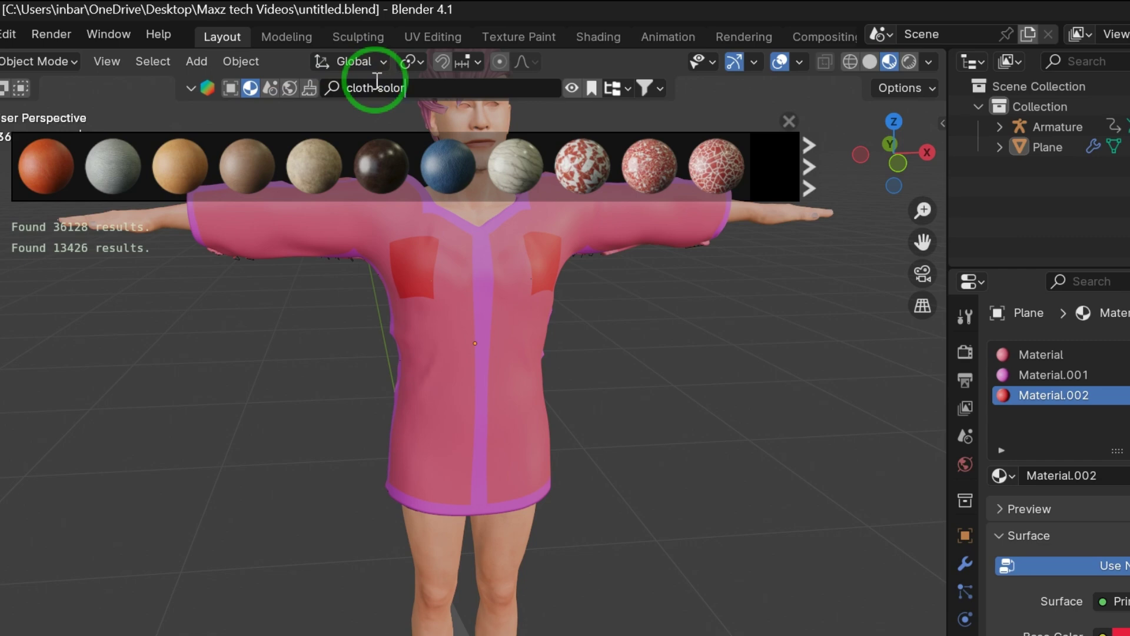
left_click(571, 87)
mouse_move(647, 145)
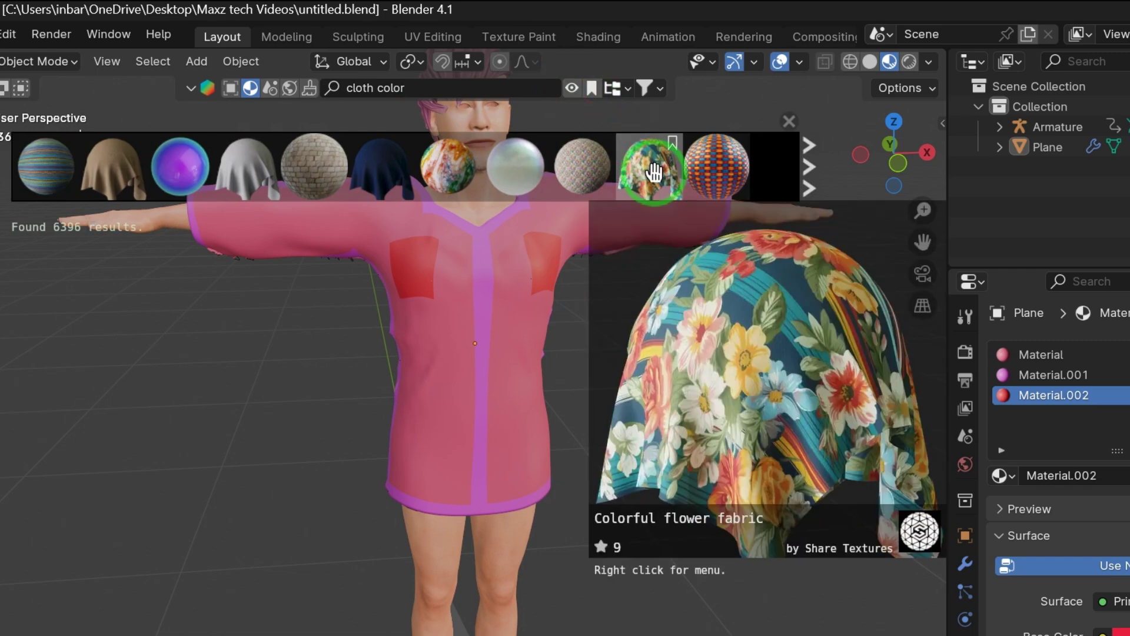
left_click_drag(653, 172, 129, 635)
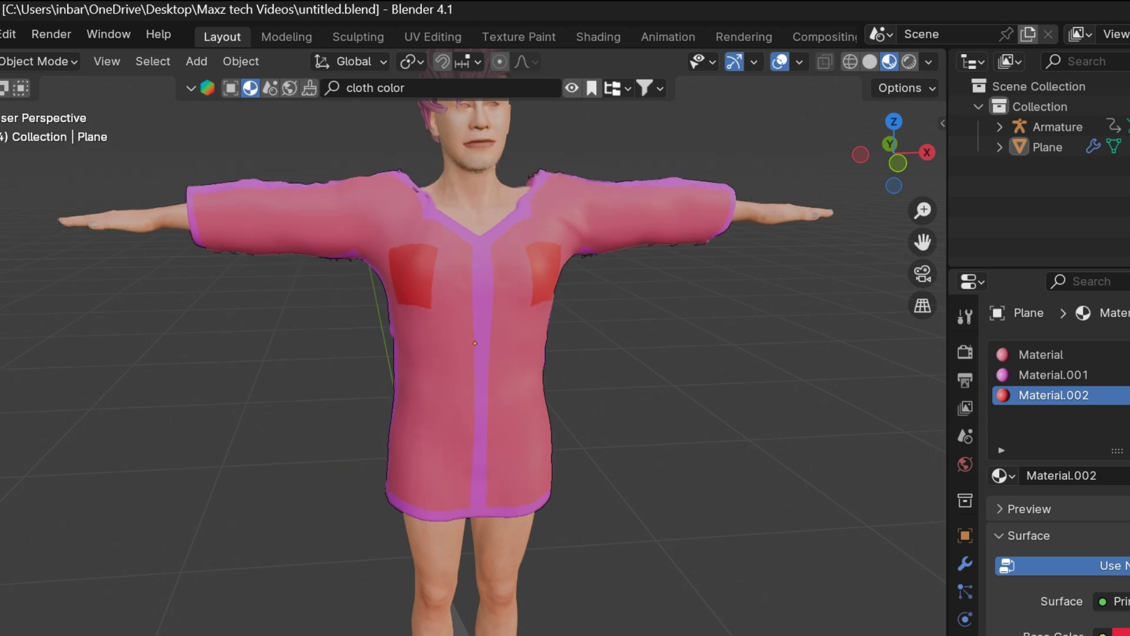
Drop the Colorful flower fabric onto the shirt body, replay the draping, and select Material.001.
left_click_drag(76, 635, 613, 302)
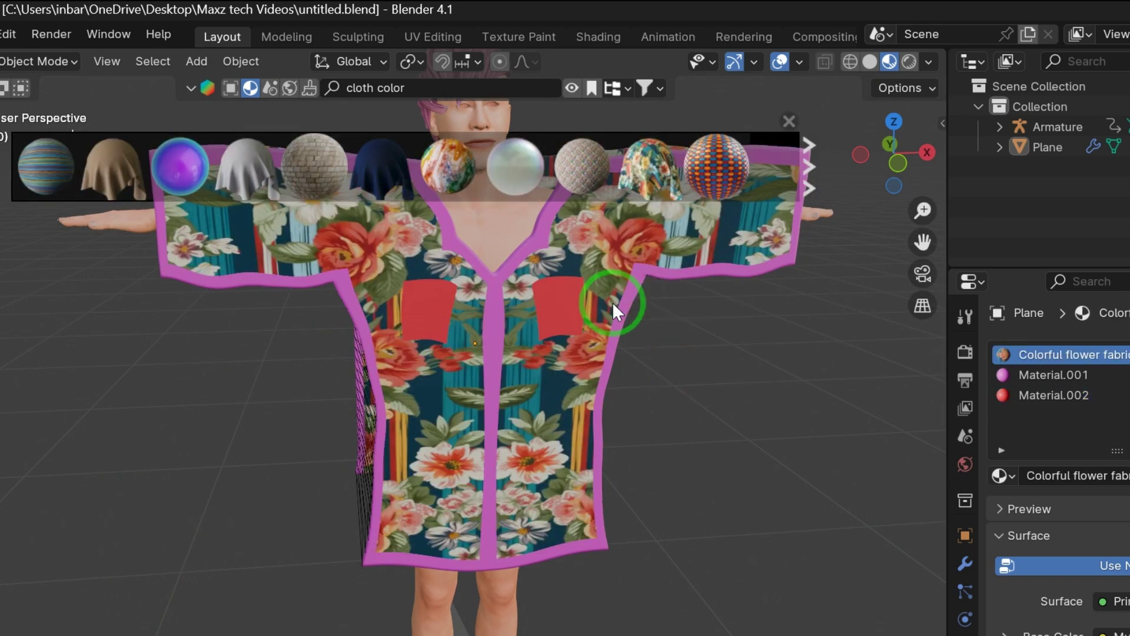
key("space")
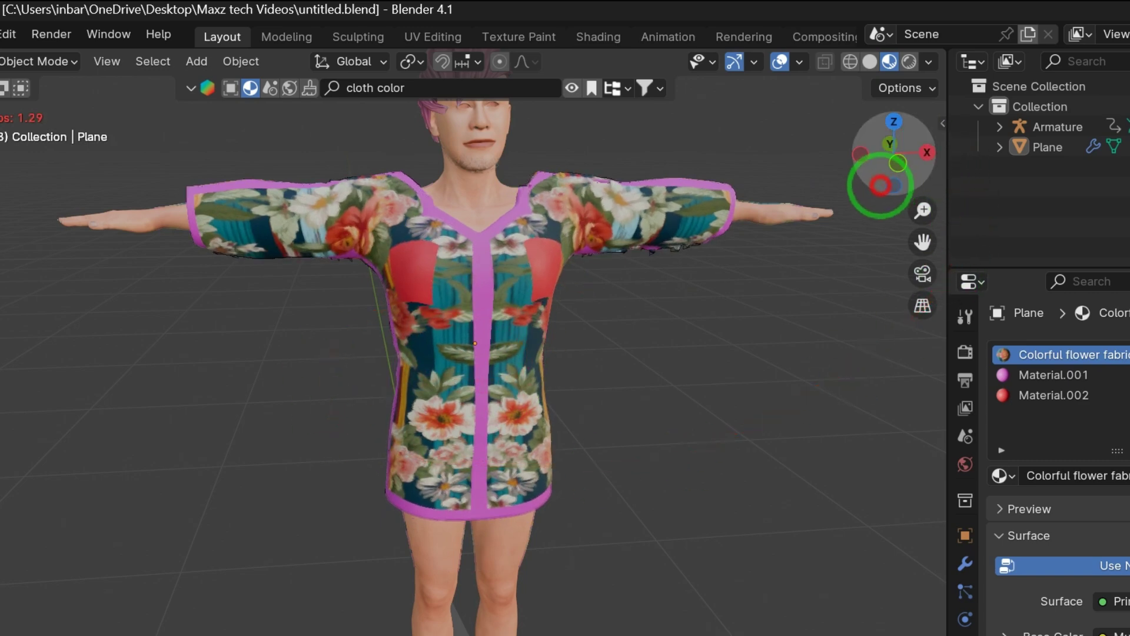
left_click_drag(880, 185, 870, 189)
left_click_drag(790, 264, 667, 388)
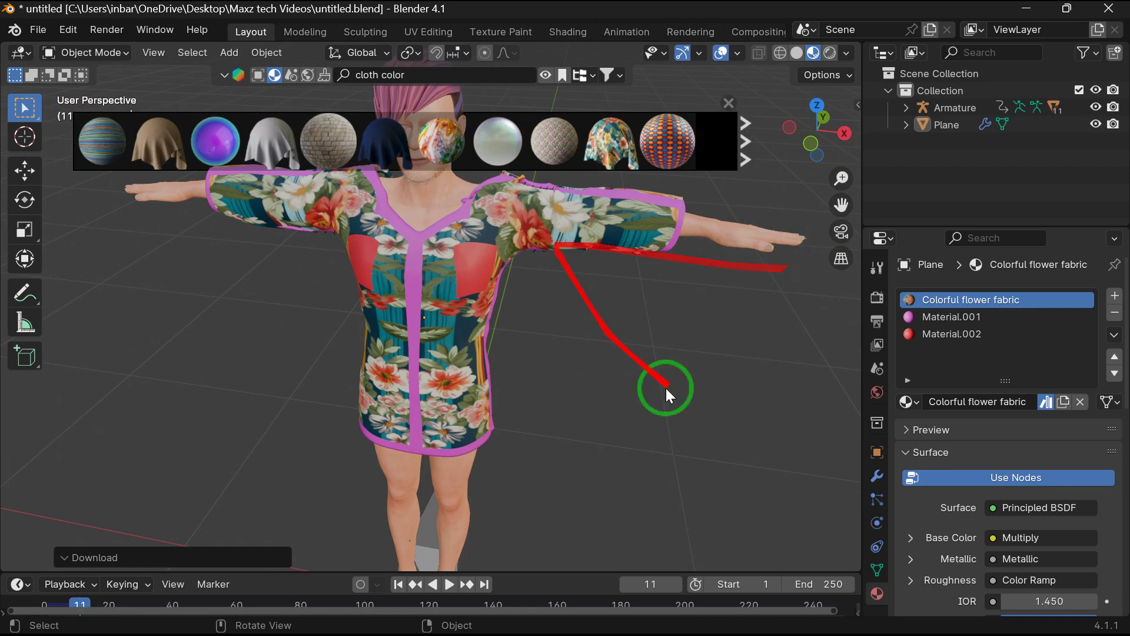
mouse_move(846, 126)
left_mouse_down()
mouse_move(20, 108)
mouse_move(733, 97)
left_mouse_up()
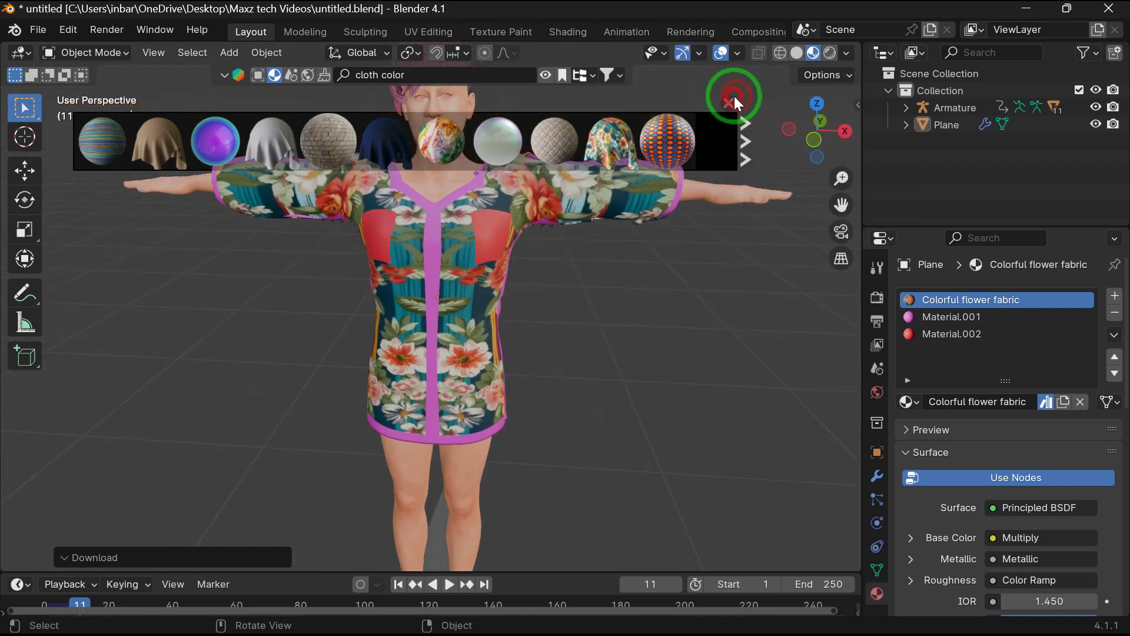
mouse_move(850, 136)
left_mouse_down()
mouse_move(719, 158)
mouse_move(535, 96)
mouse_move(566, 107)
mouse_move(724, 227)
mouse_move(859, 125)
left_mouse_up()
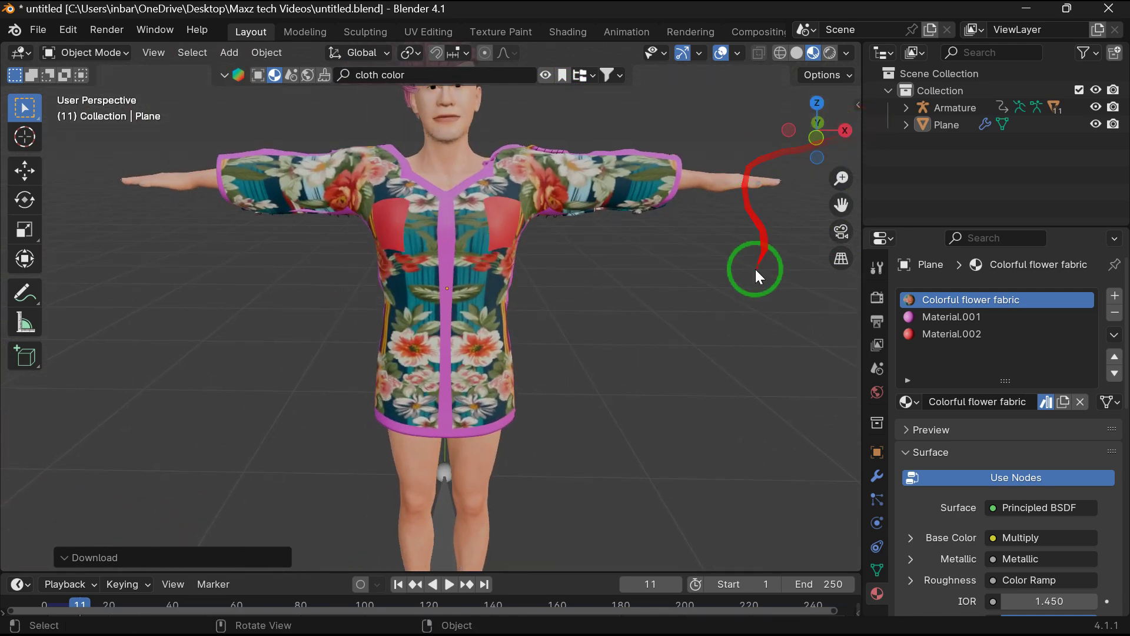
left_click(938, 317)
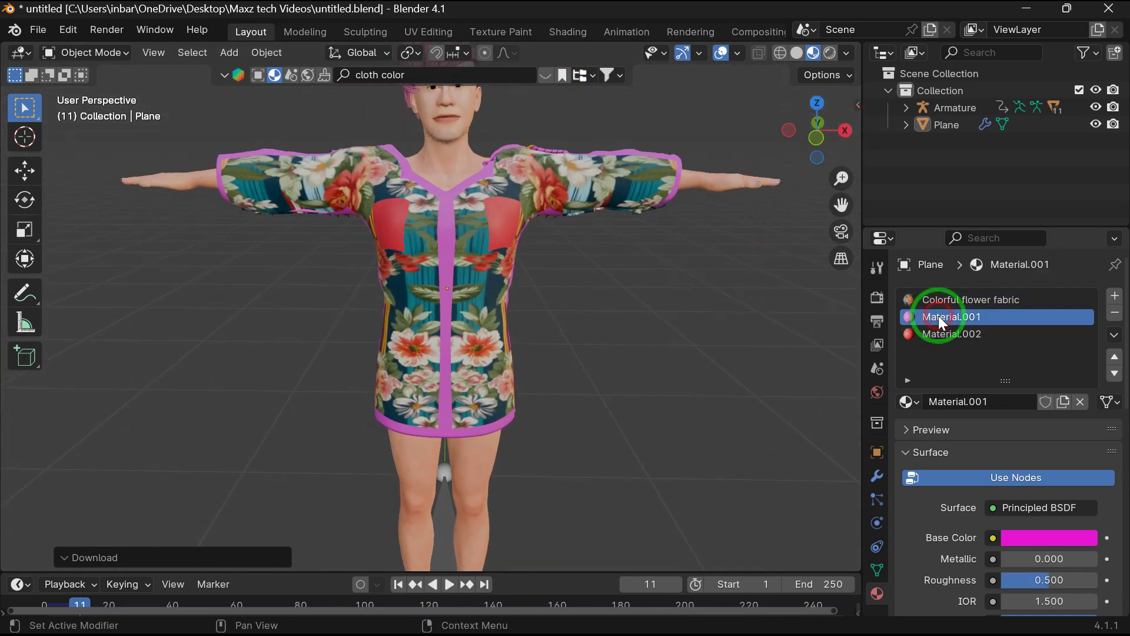
Remove the Material.001 and Material.002 slots so only the floral fabric remains.
left_click(1117, 314)
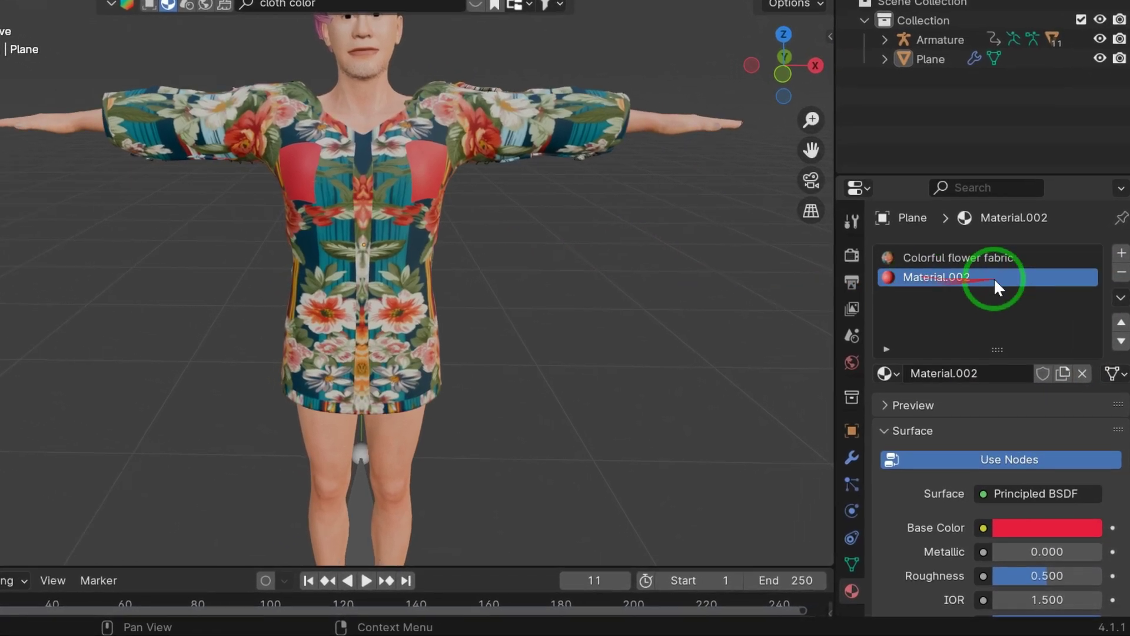
left_click(1121, 272)
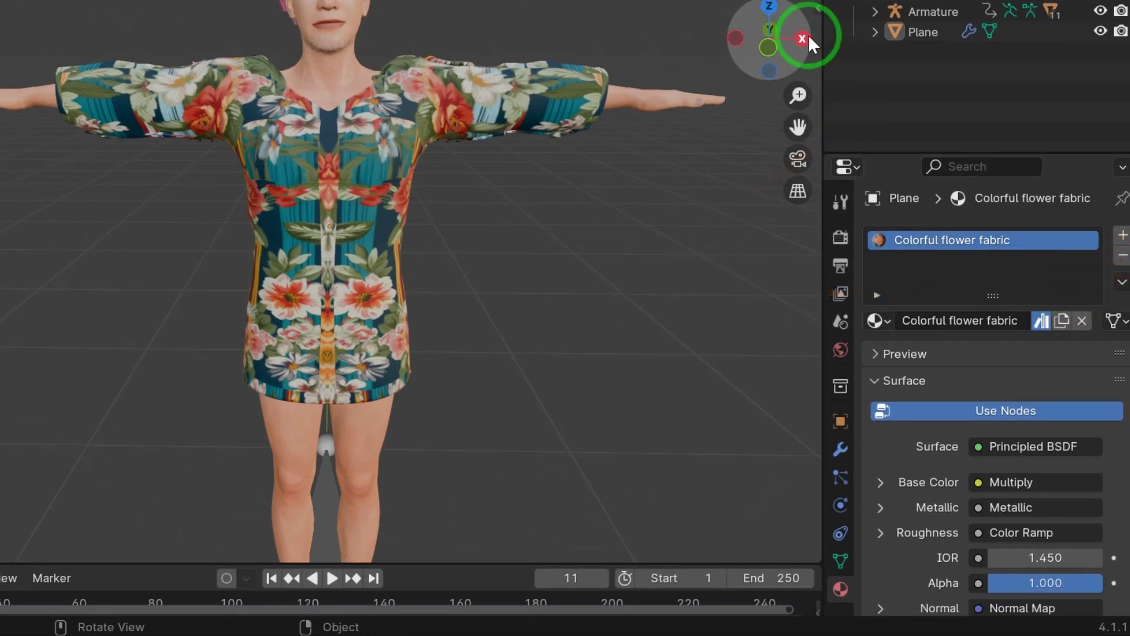
mouse_move(809, 40)
left_mouse_down()
mouse_move(699, 106)
mouse_move(510, 88)
mouse_move(790, 109)
mouse_move(817, 76)
mouse_move(803, 41)
left_mouse_up()
left_click(593, 3)
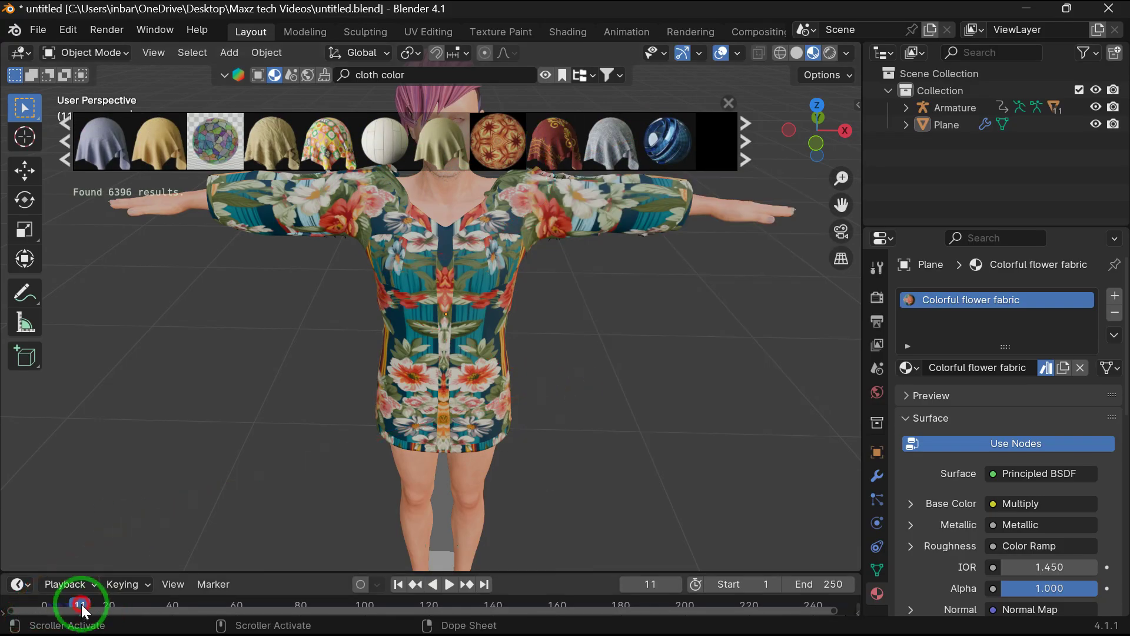
left_click(555, 493)
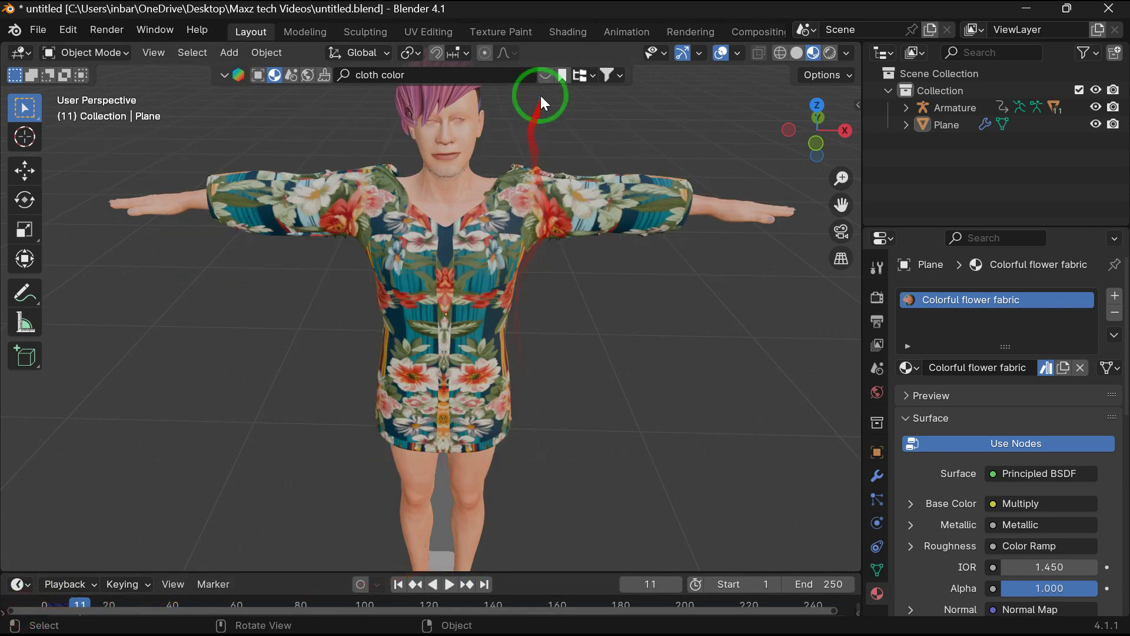
Apply the Royal Cloth material to the shirt and replay the cloth simulation from an early frame.
mouse_move(535, 151)
left_click_drag(535, 152, 483, 280)
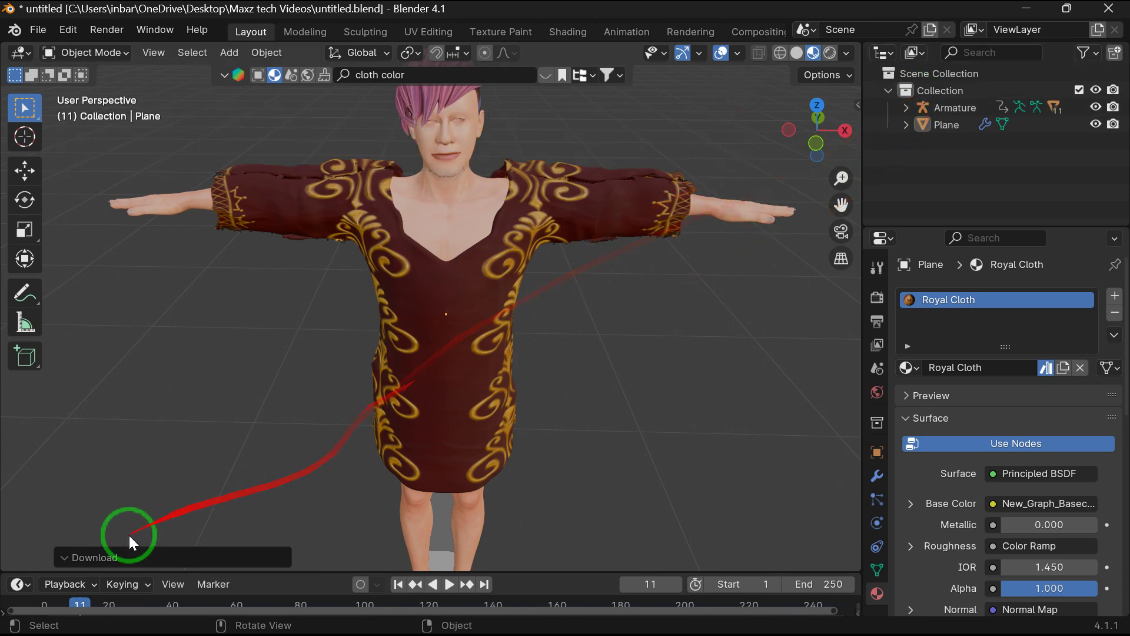
left_click(17, 604)
key("space")
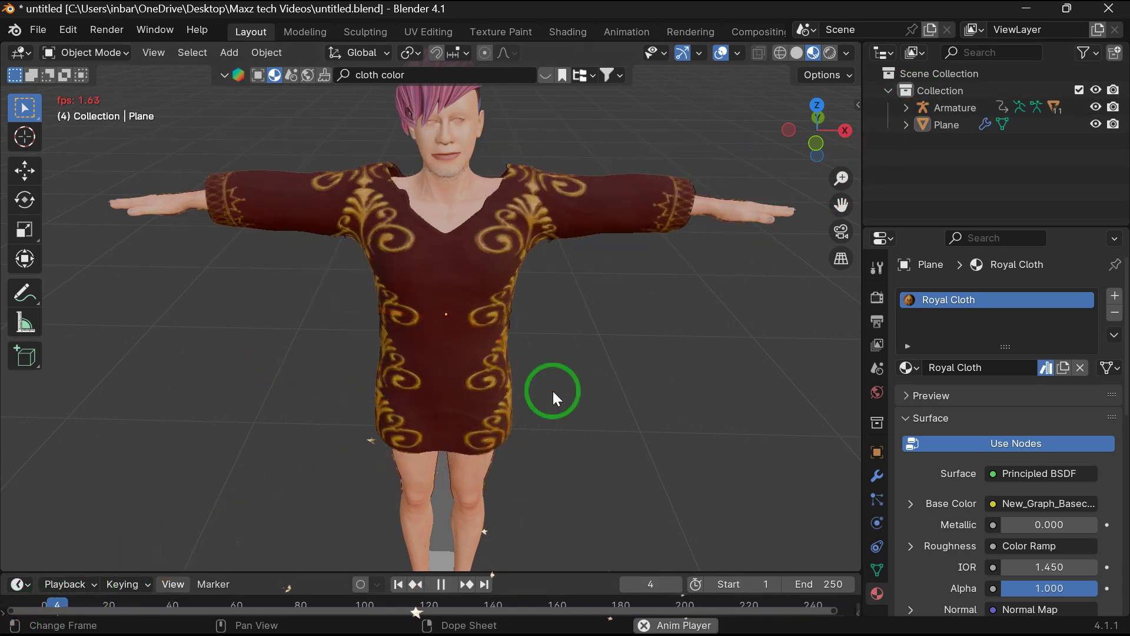
key("space")
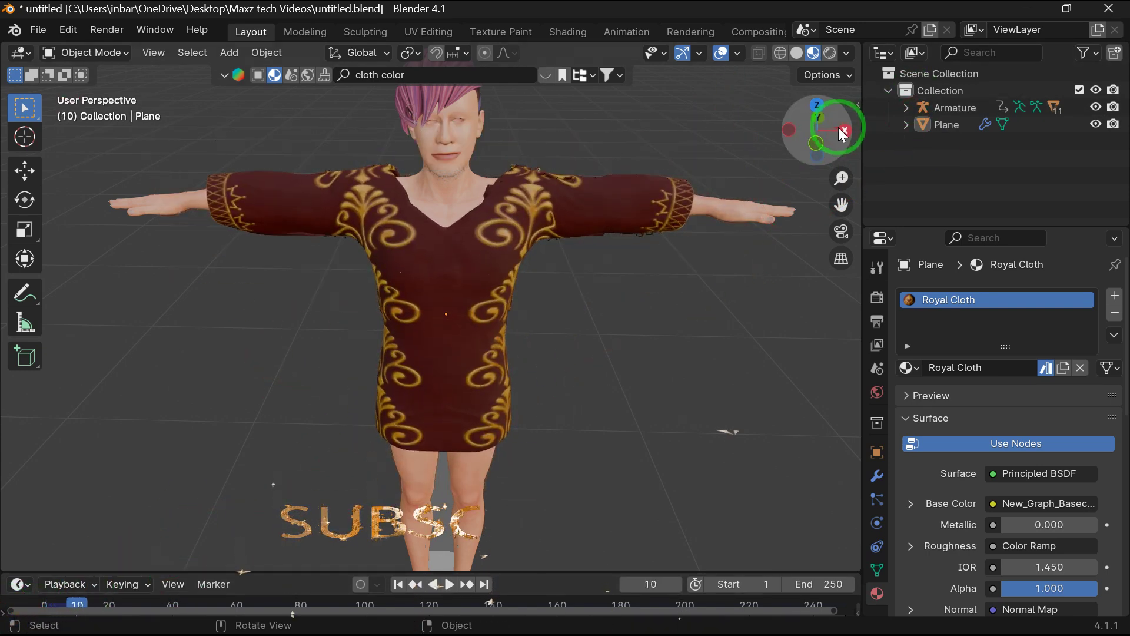
Inspect the dark-red shirt from a high angle and bring back the cloth material results.
left_click_drag(843, 134, 626, 363)
scroll(625, 363, "up", 3)
scroll(626, 363, "down", 3)
left_click_drag(853, 131, 815, 148)
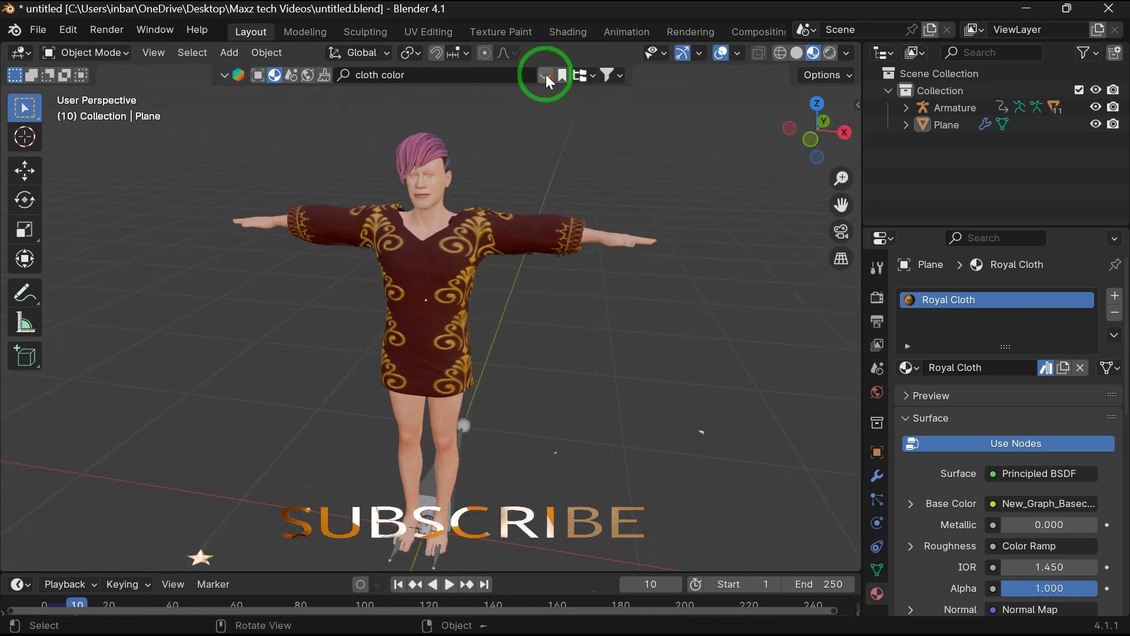
left_click(545, 75)
mouse_move(495, 154)
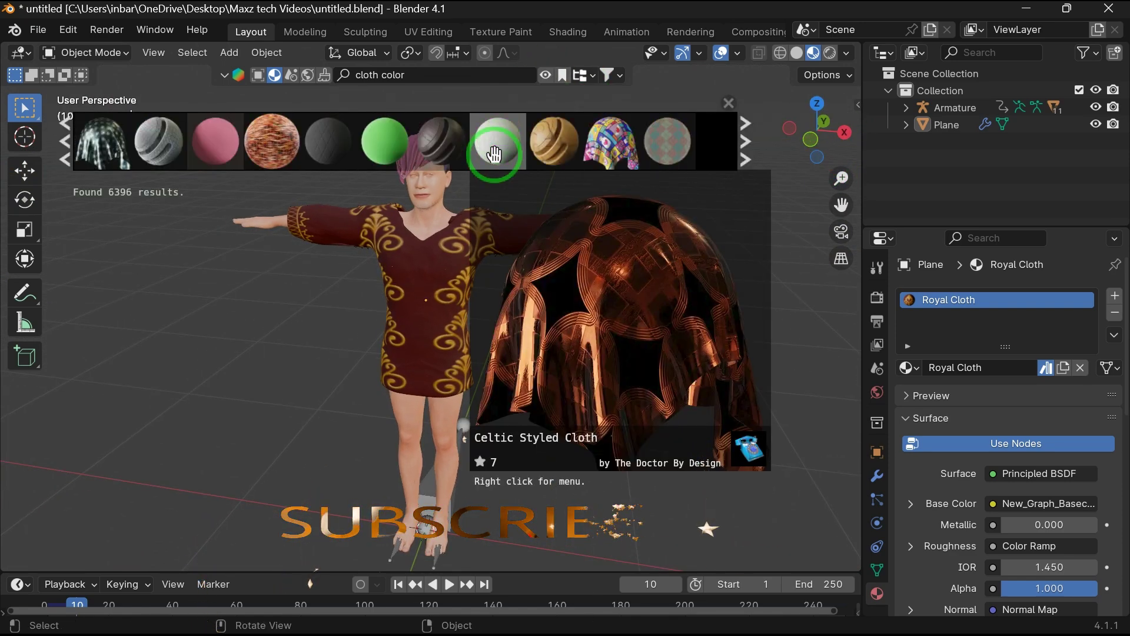
Apply the Love icons decorative fabric and replay the draping from frame 0 in front view.
scroll(494, 154, "down", 2)
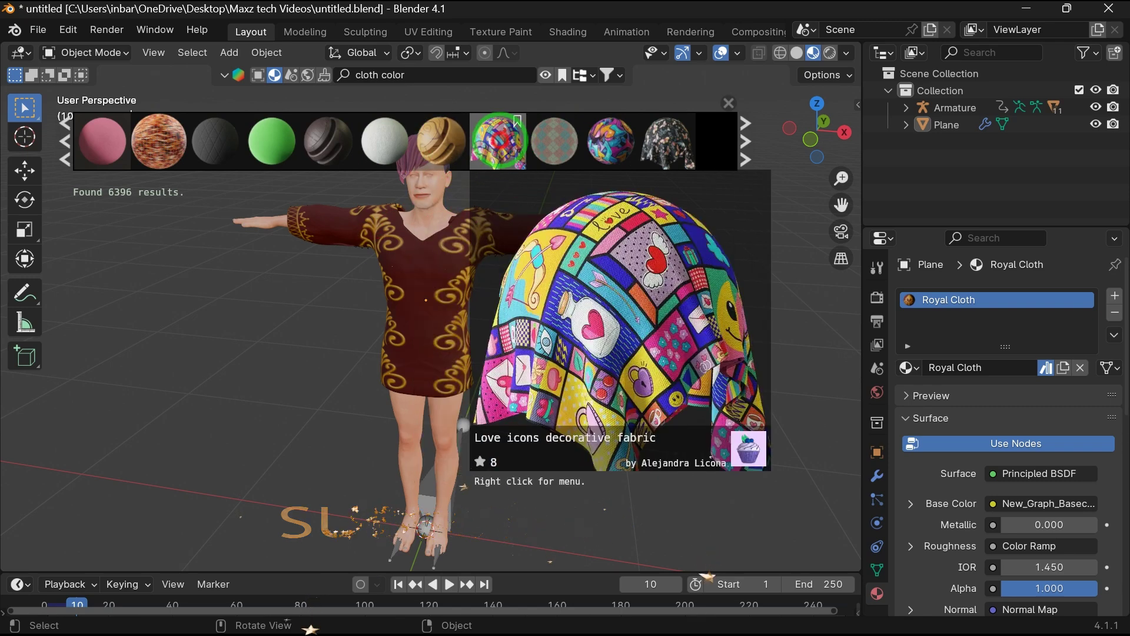
left_click_drag(496, 147, 450, 279)
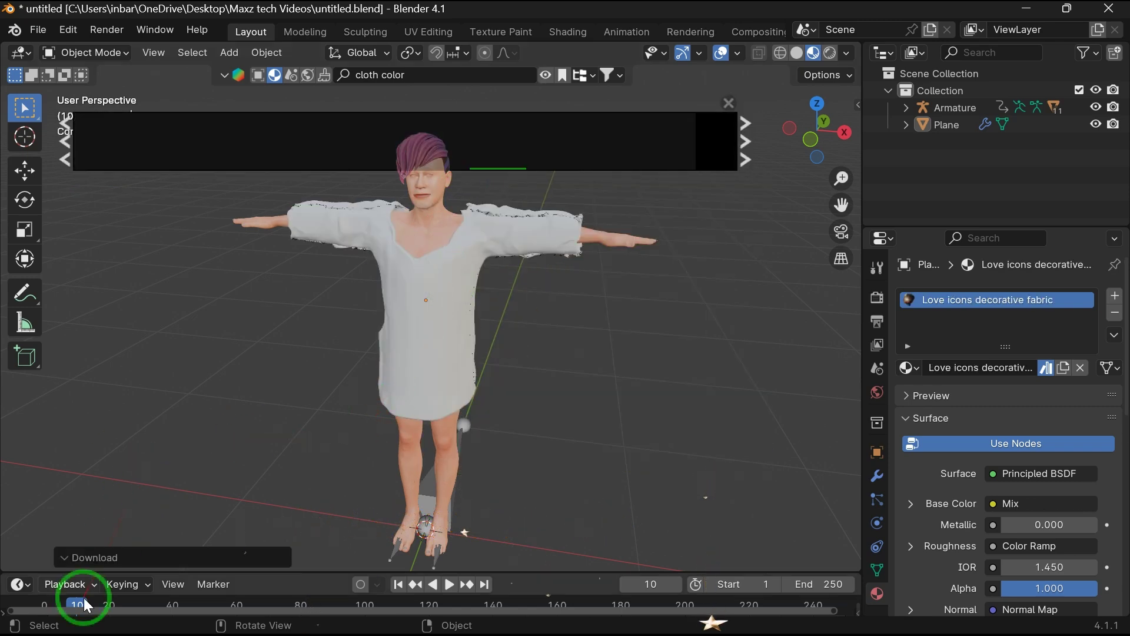
left_click(41, 607)
left_click(810, 141)
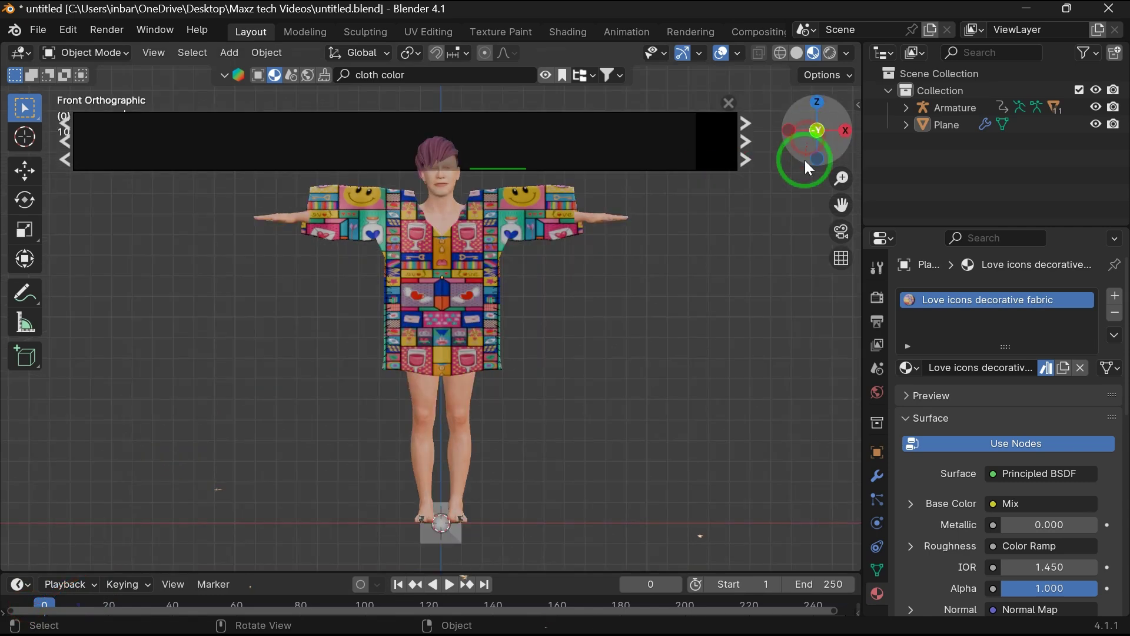
key("space")
scroll(659, 273, "up", 3)
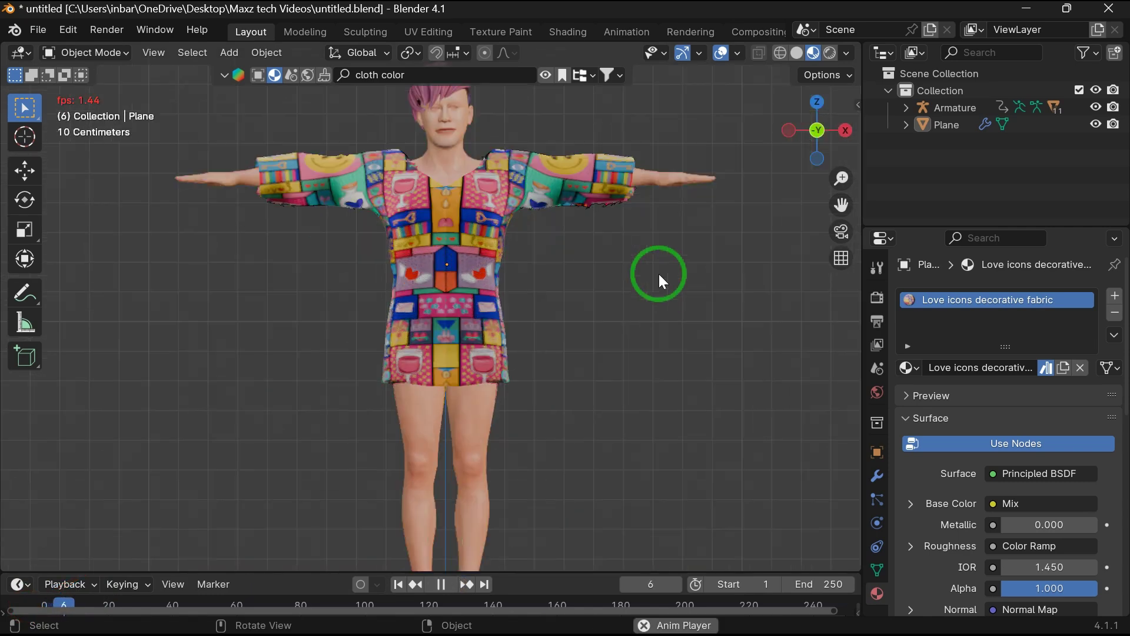
key("space")
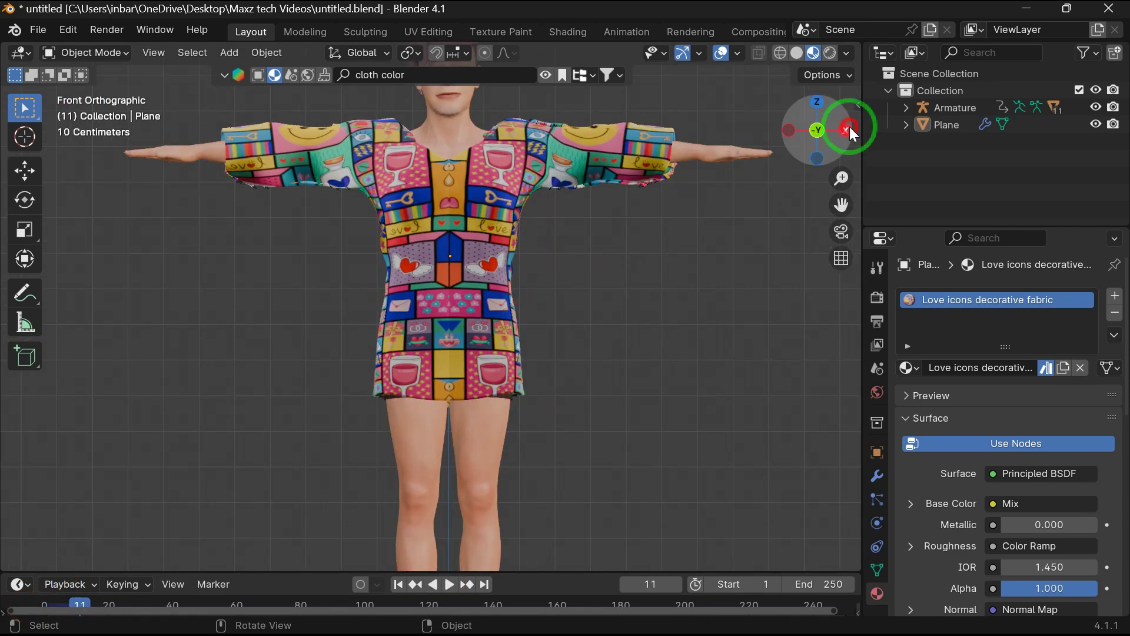